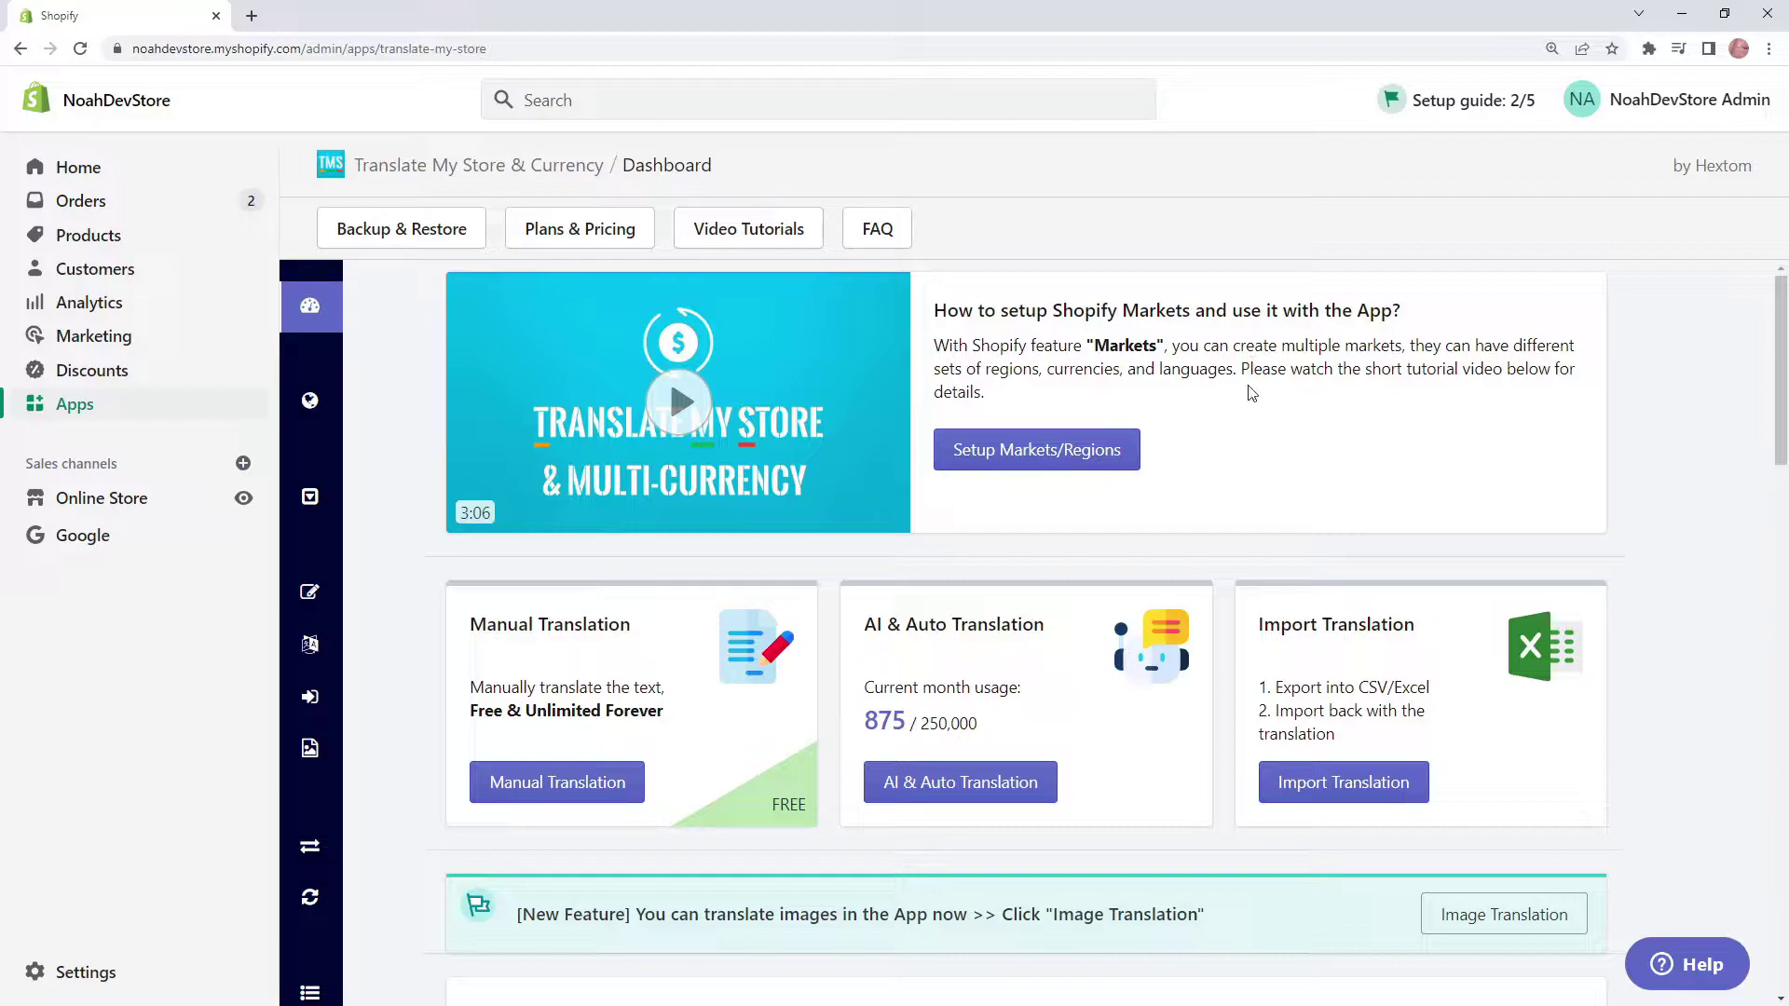
# Open the Languages settings page, which lists English as default and French as published
pyautogui.click(98, 973)
pyautogui.scroll(-1, 884, 486)
pyautogui.scroll(-5, 883, 486)
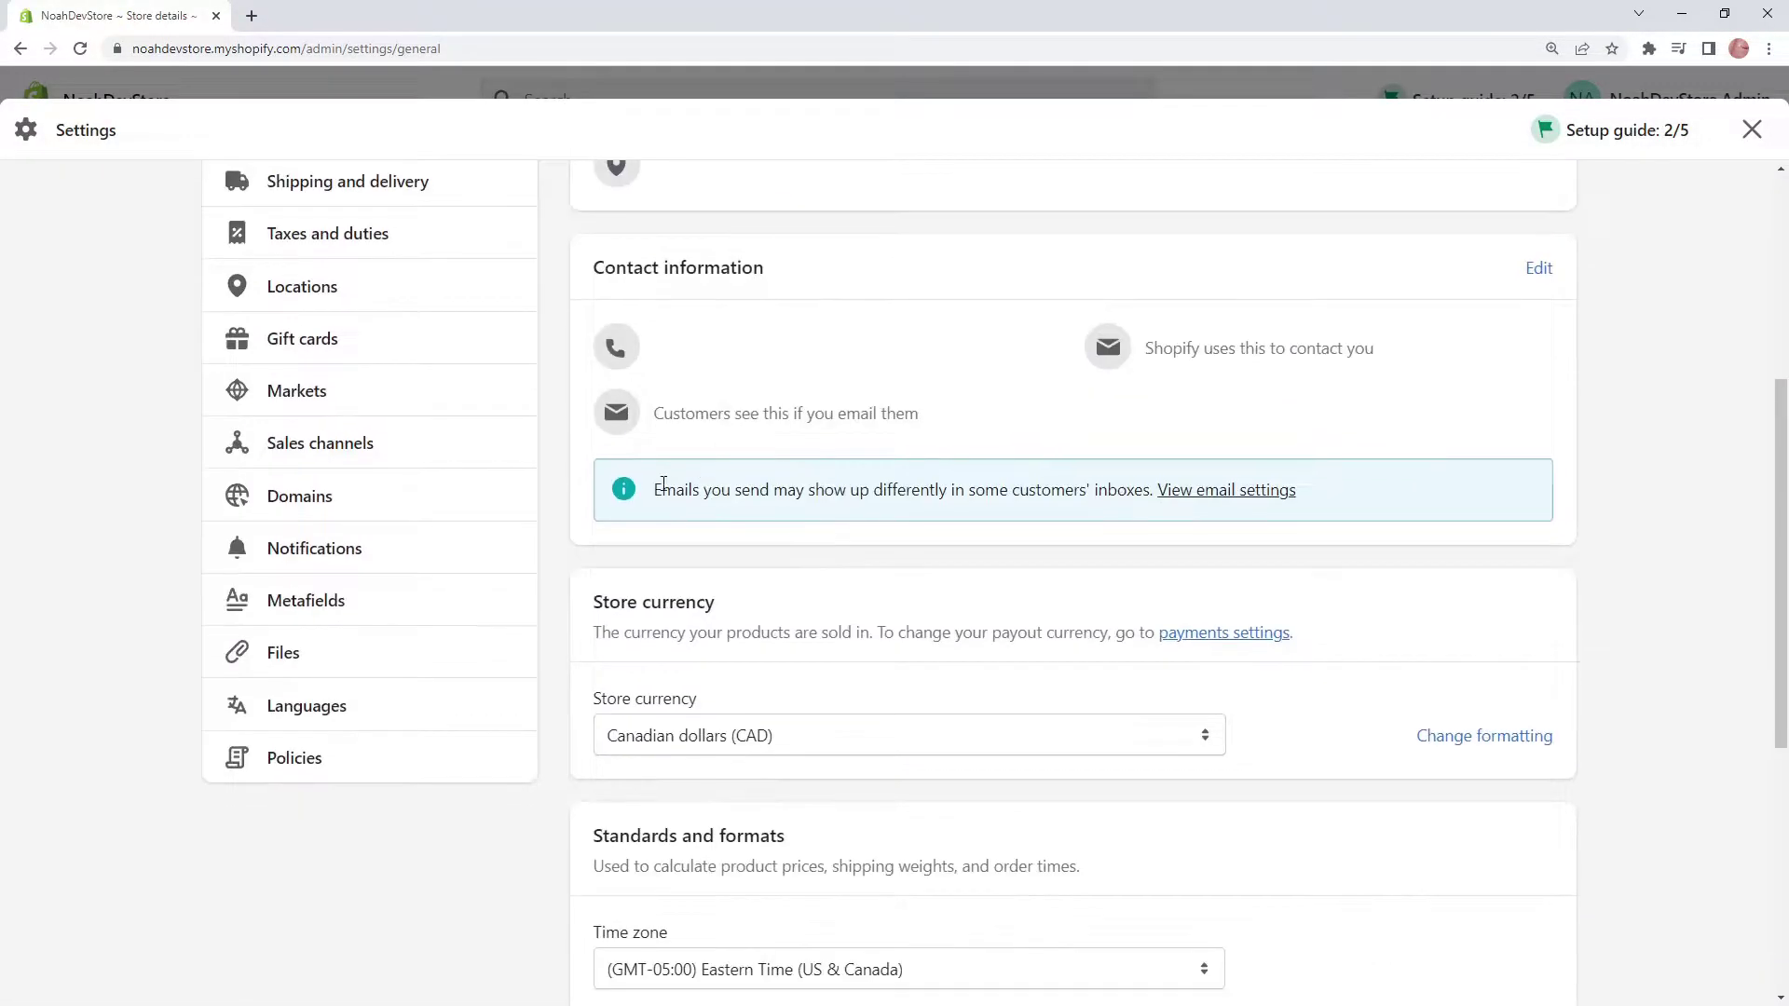
pyautogui.click(325, 712)
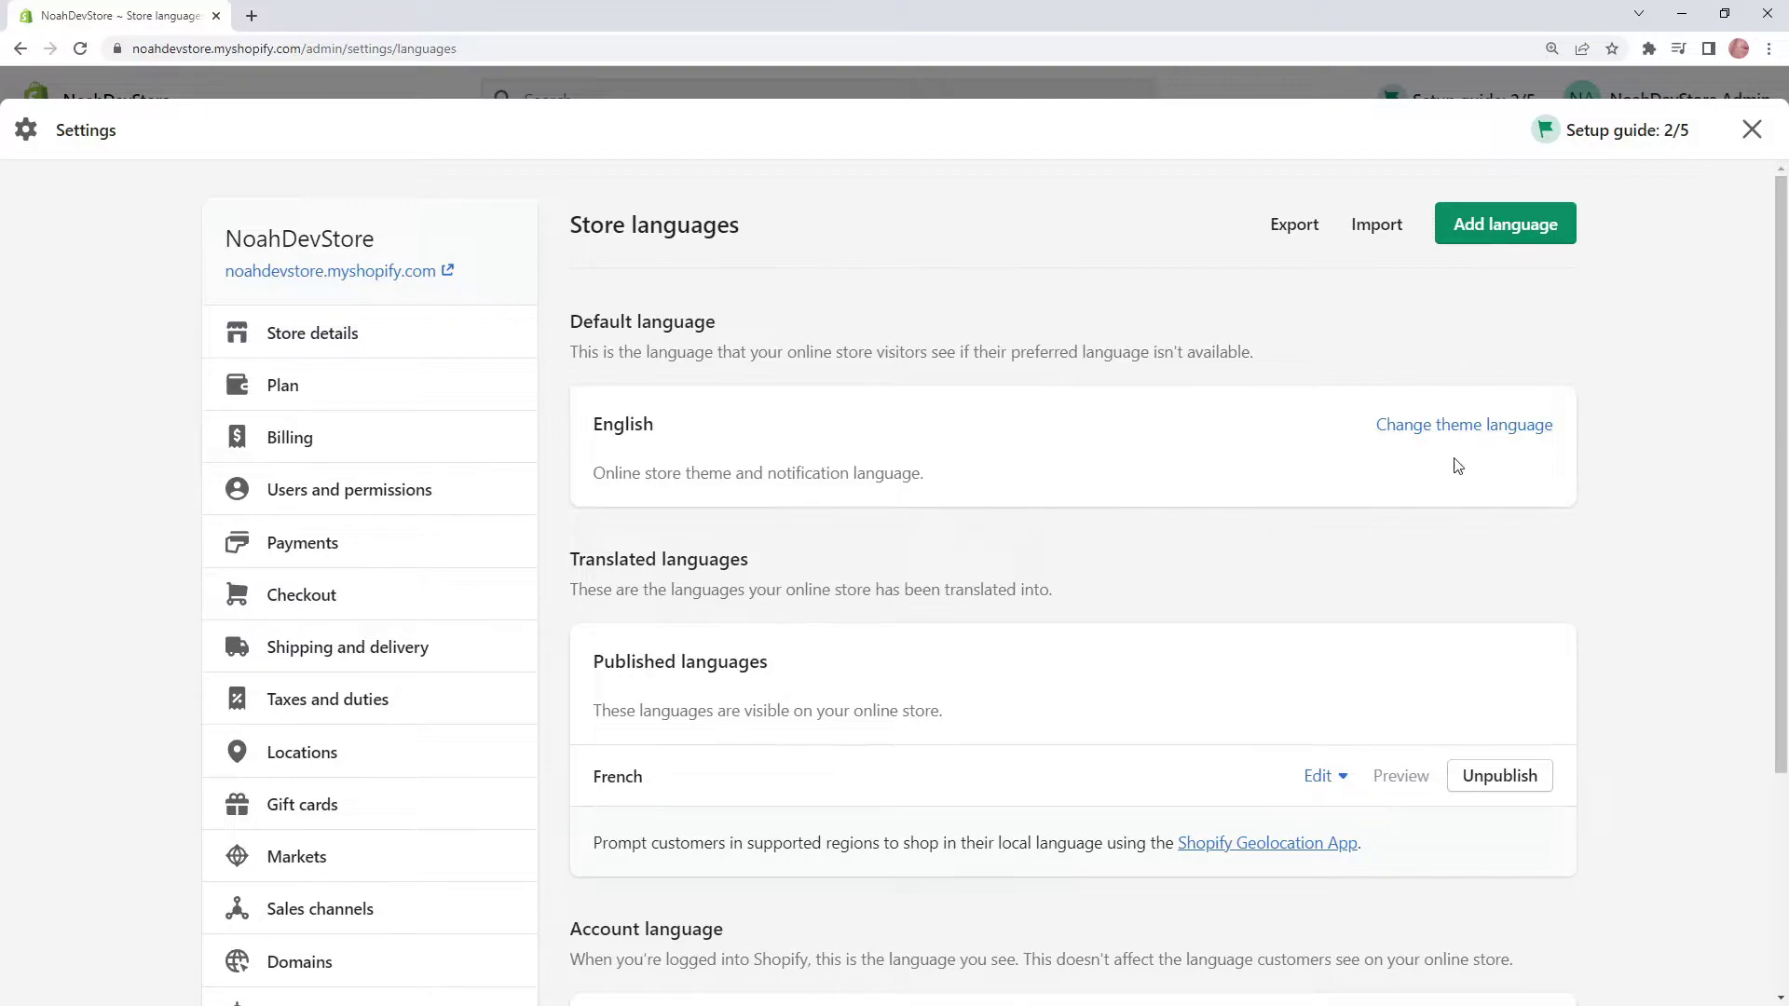
pyautogui.scroll(-3, 1304, 392)
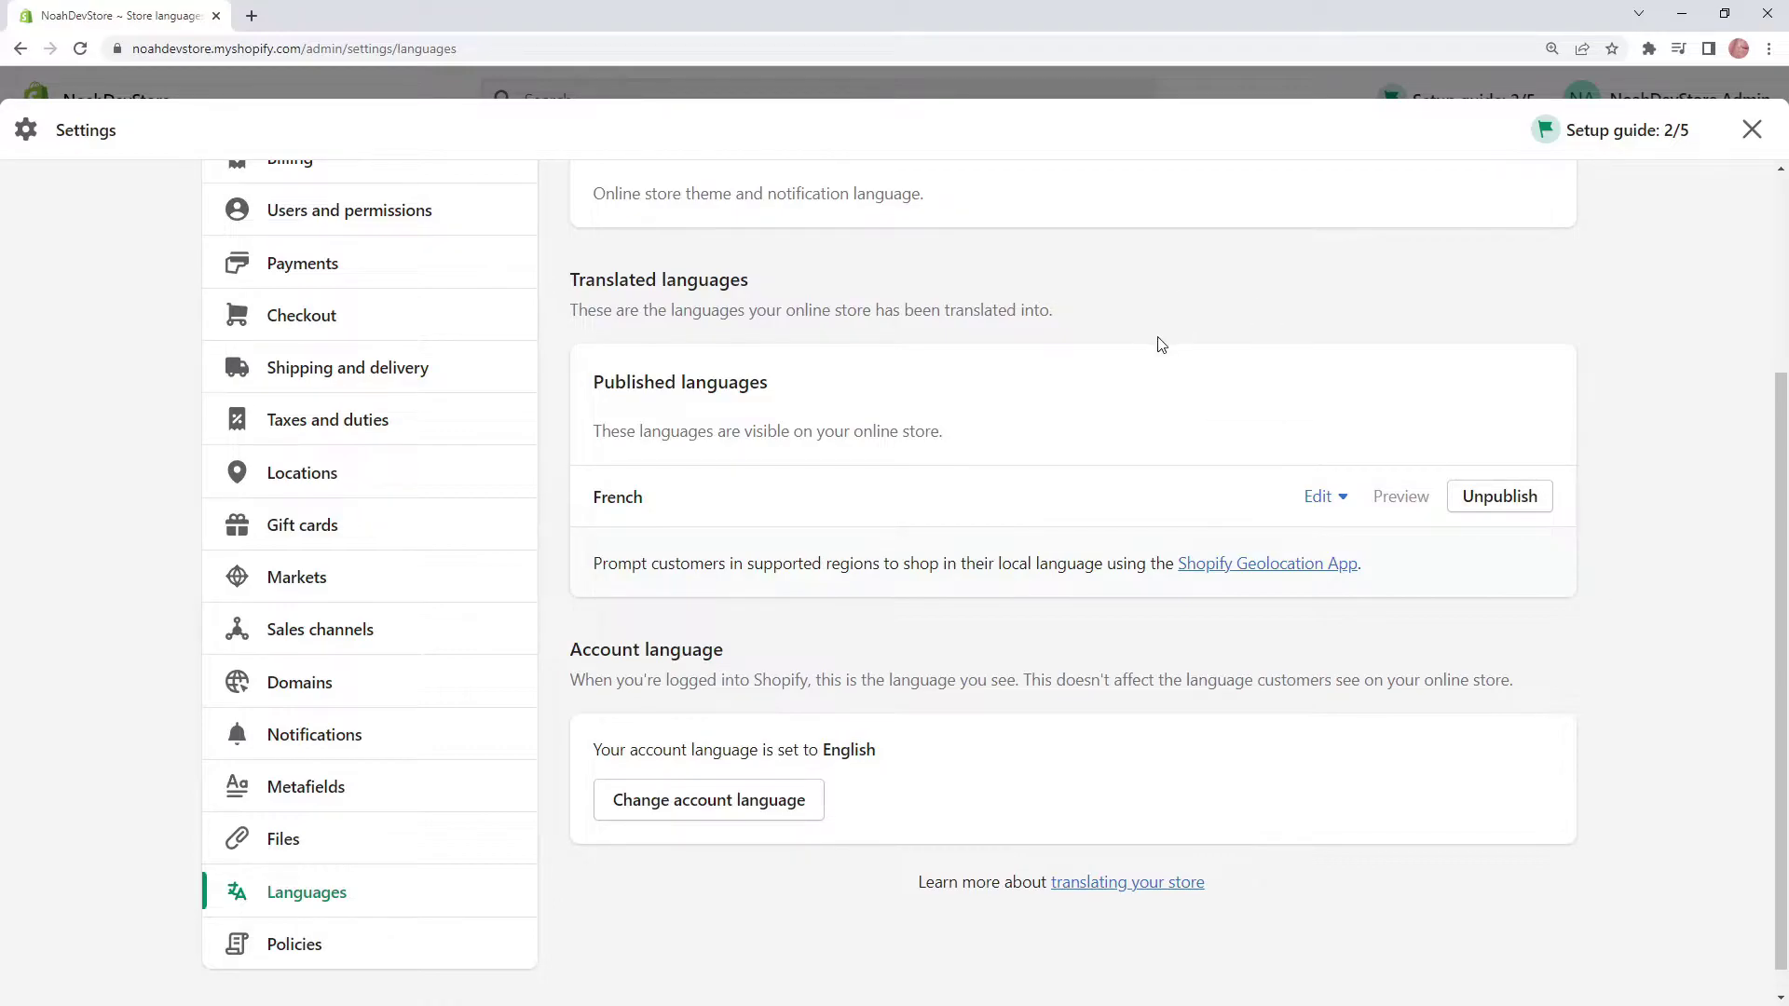
pyautogui.scroll(3, 1168, 371)
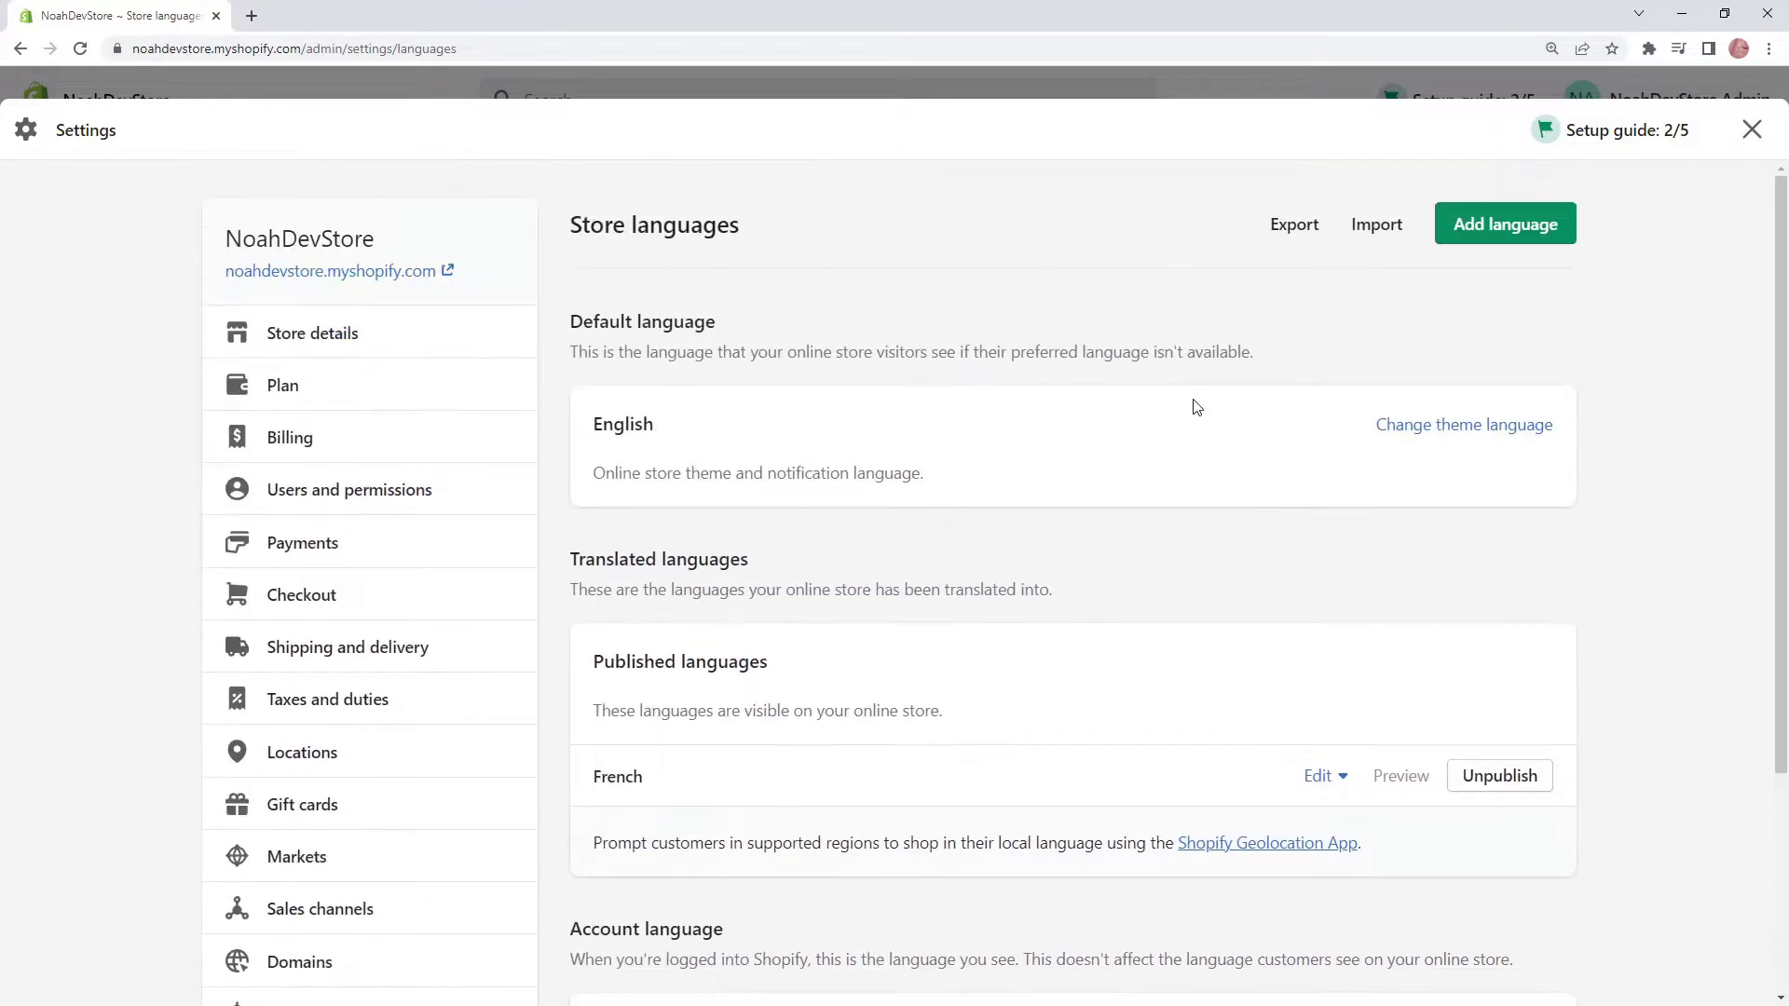
# Add Spanish as a store language
pyautogui.click(1507, 238)
pyautogui.click(880, 550)
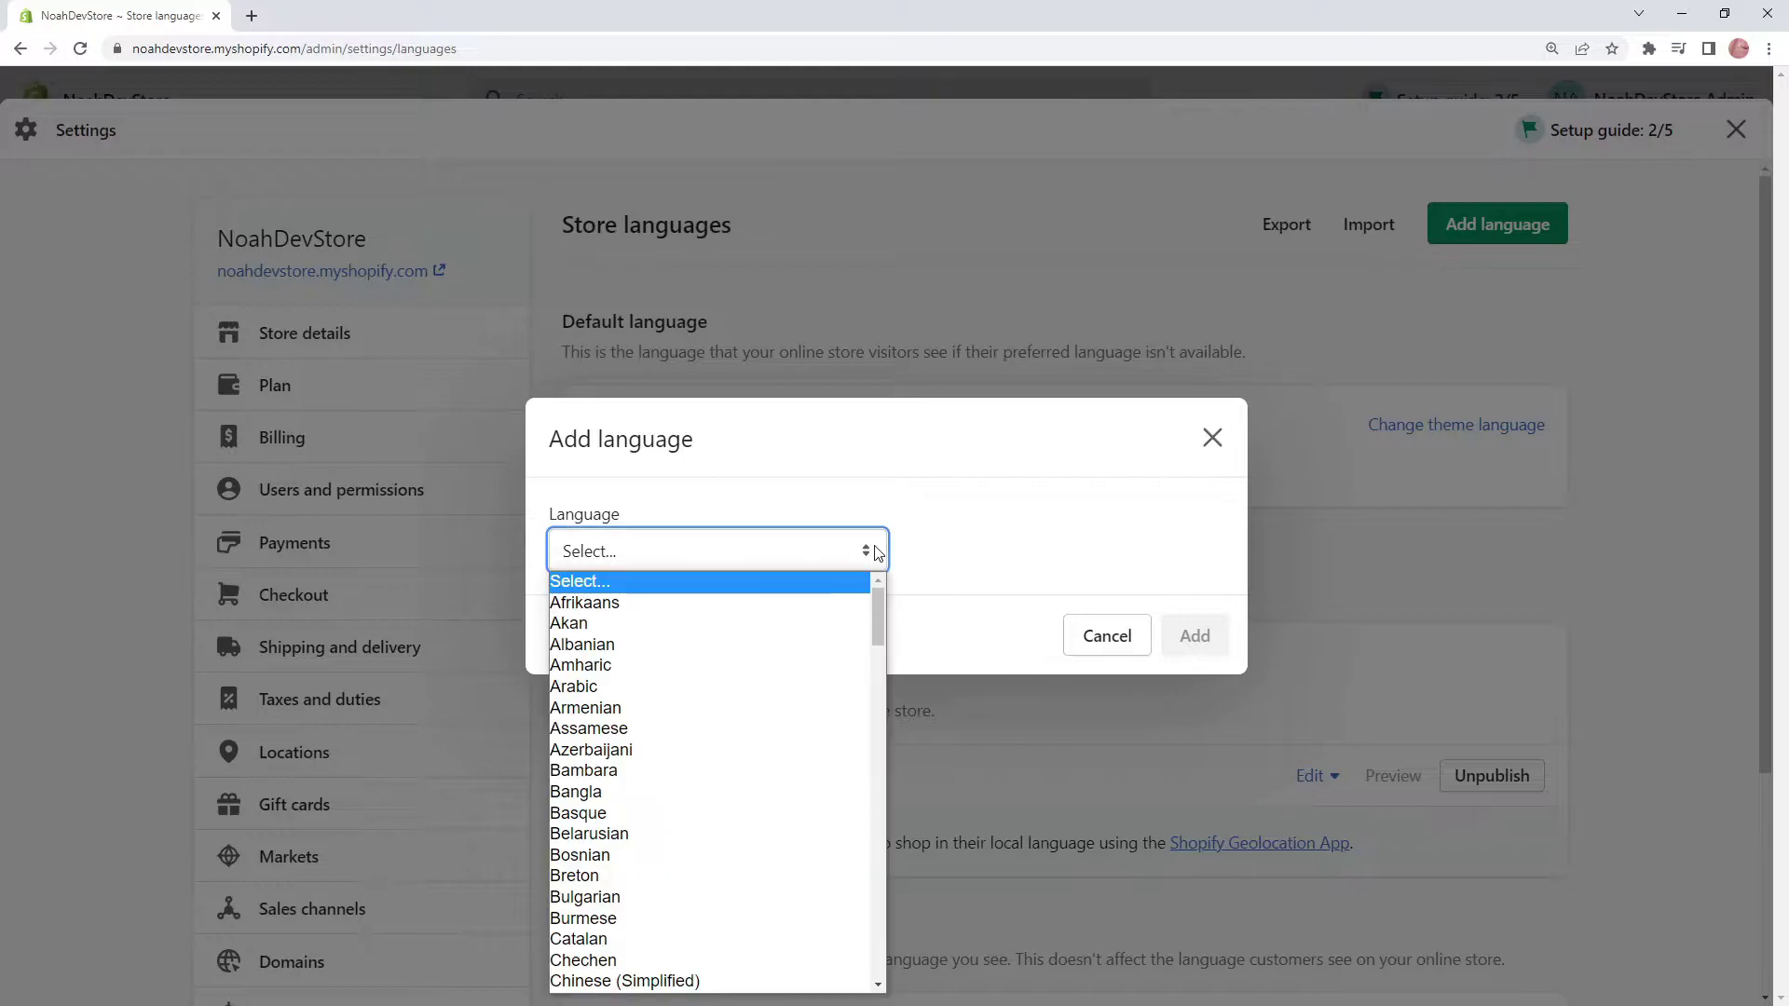
pyautogui.write('se')
pyautogui.scroll(-2, 845, 701)
pyautogui.click(686, 952)
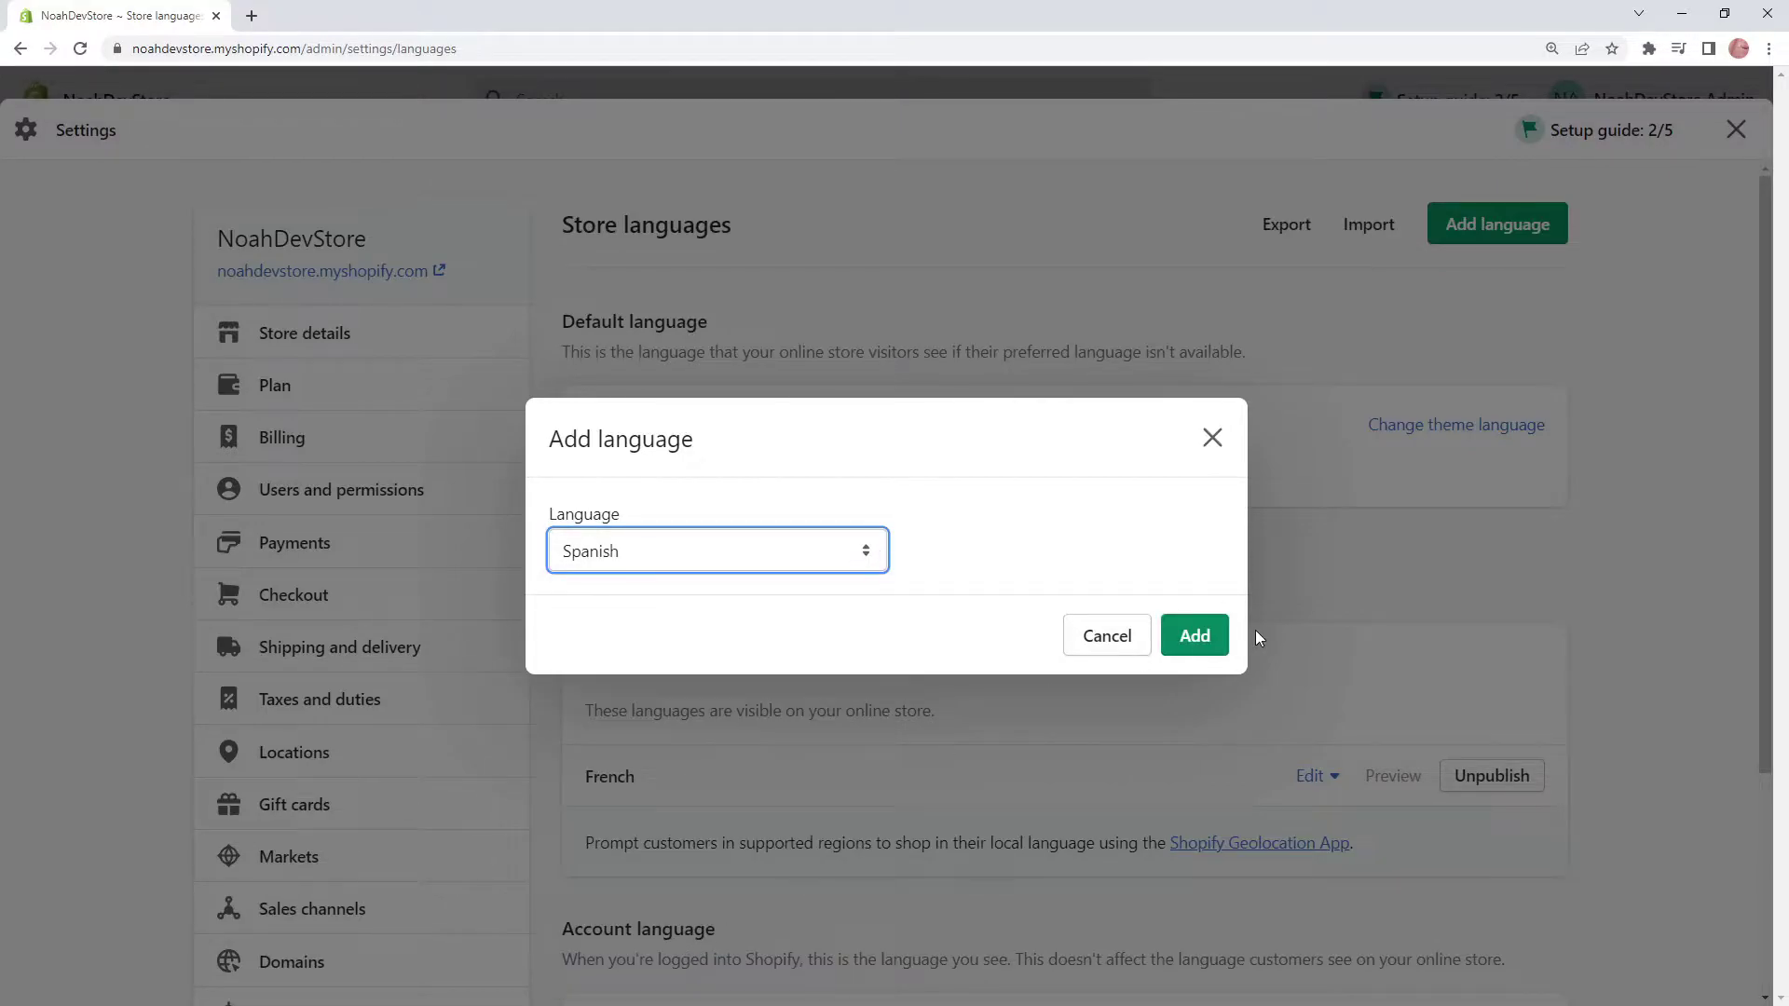
pyautogui.click(1215, 631)
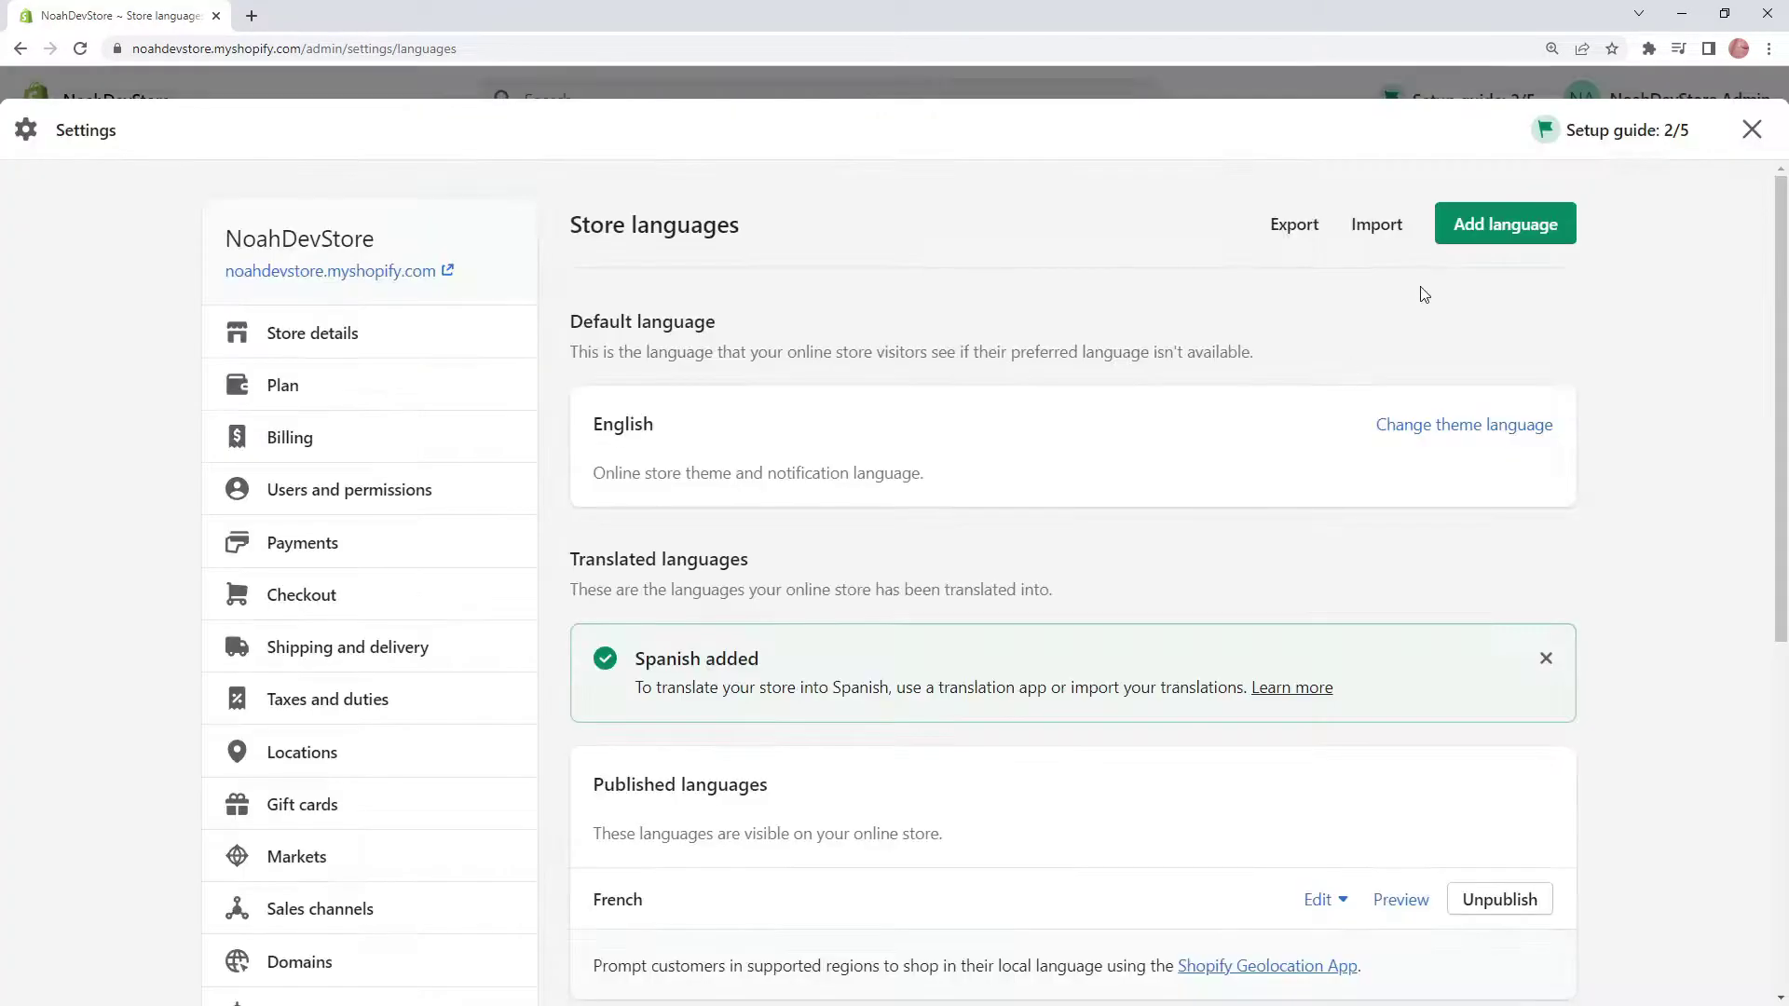
# Add German as a store language
pyautogui.click(1472, 229)
pyautogui.click(802, 552)
pyautogui.write('ge')
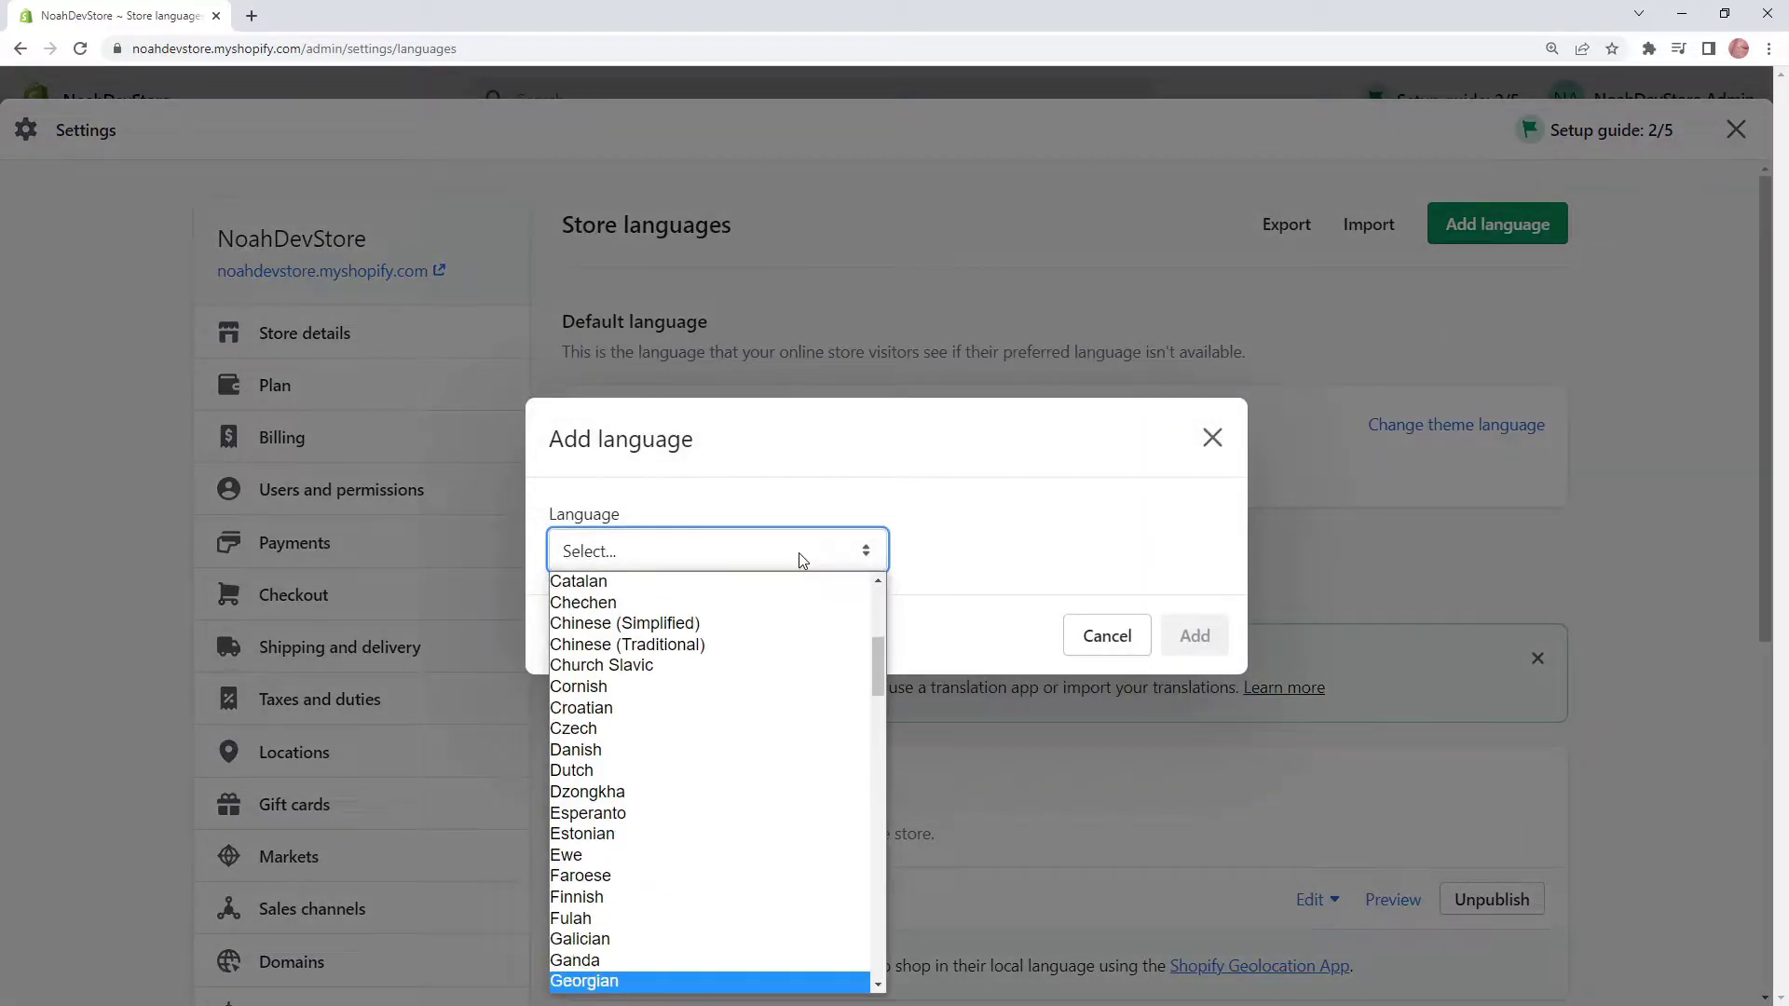
pyautogui.scroll(-1, 708, 839)
pyautogui.click(670, 941)
pyautogui.click(1196, 637)
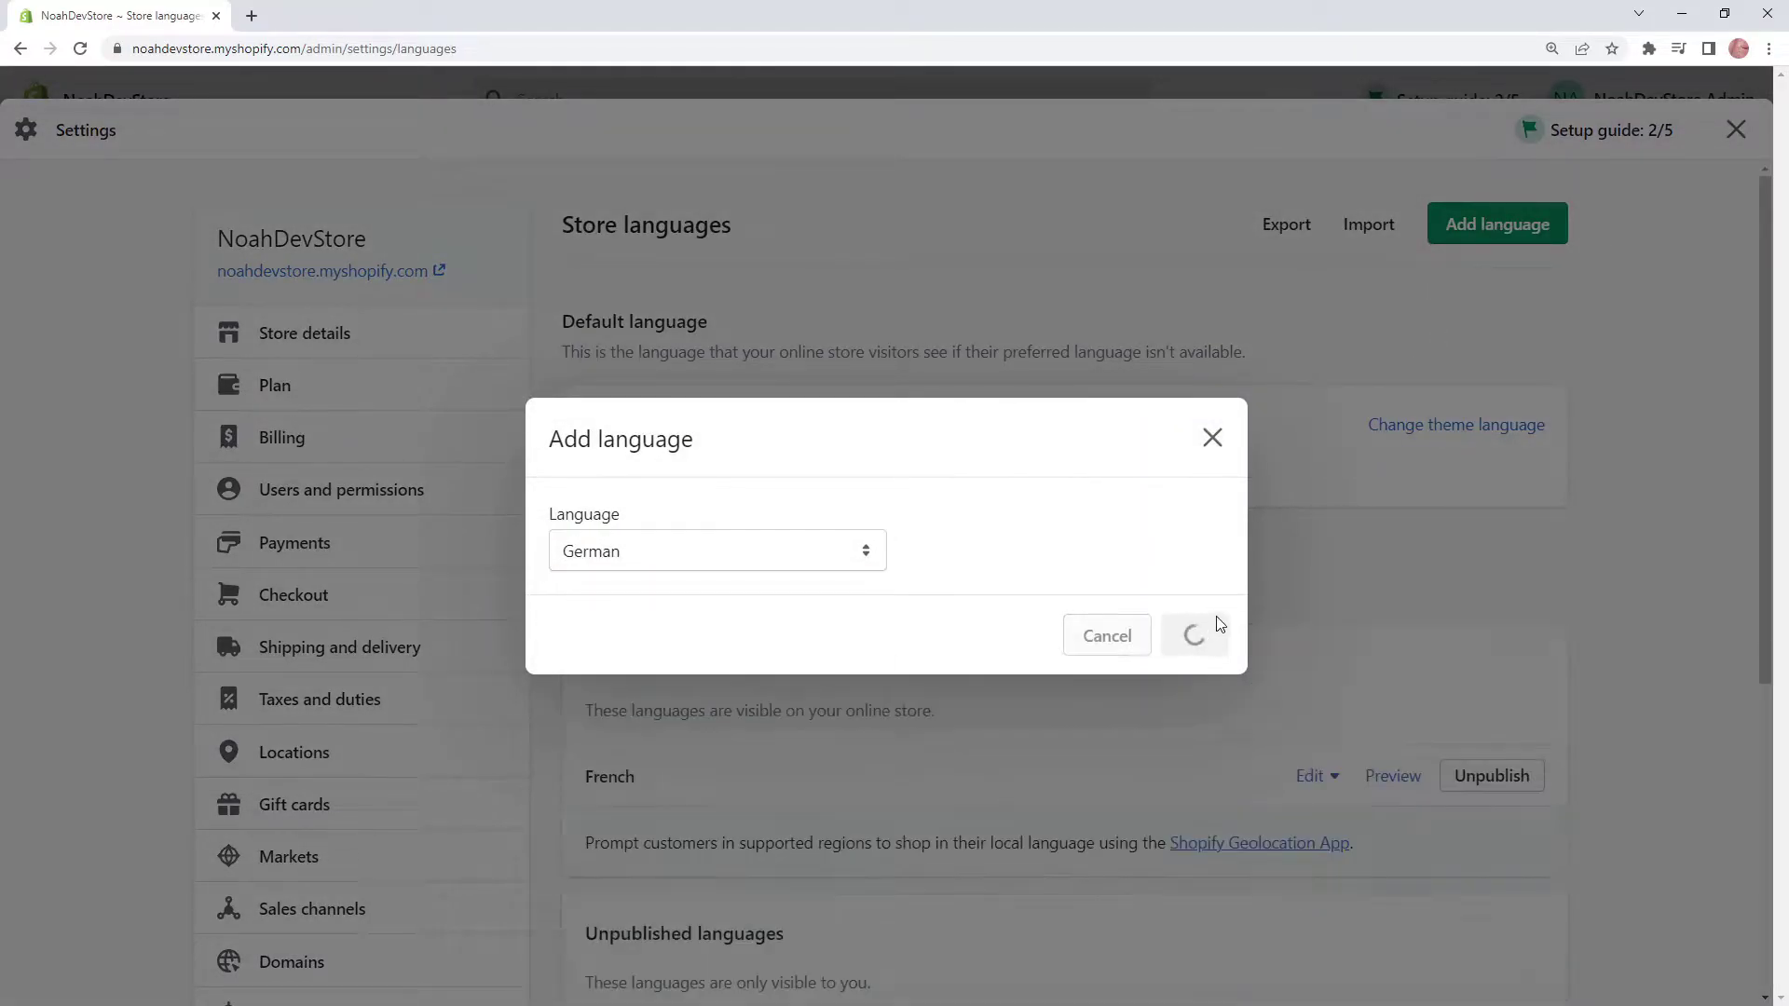
# Publish German on the online store
pyautogui.scroll(-4, 978, 466)
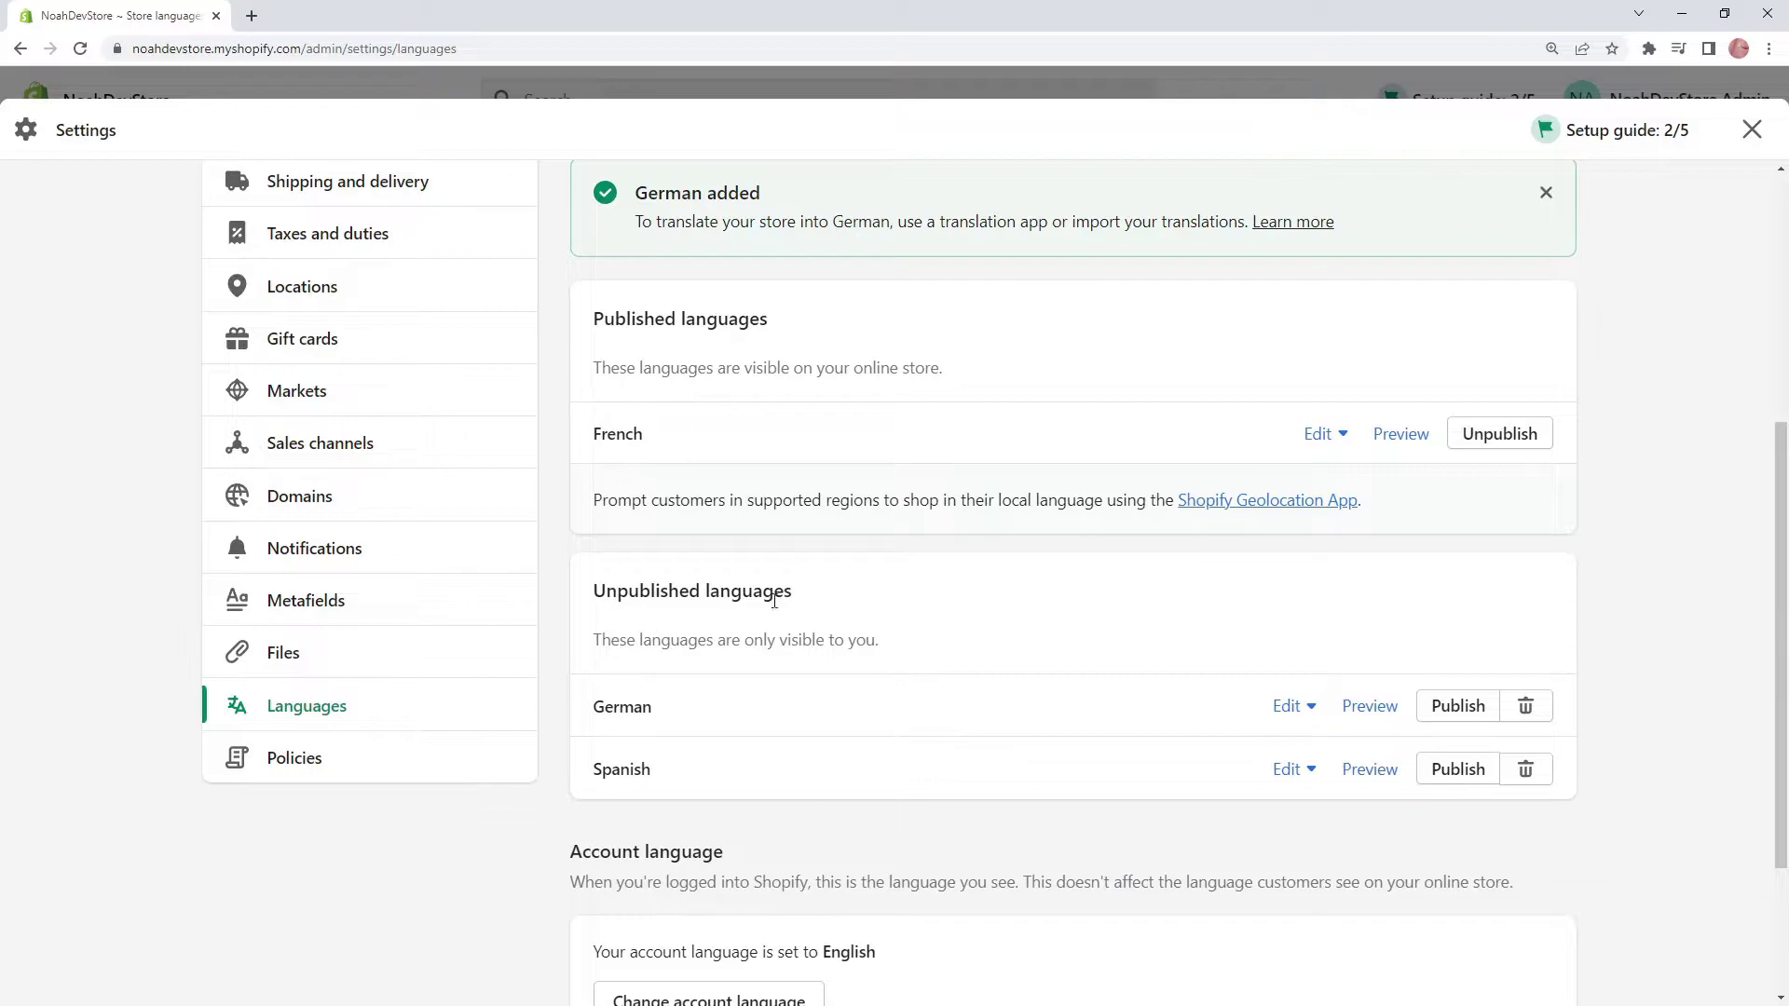
pyautogui.click(1466, 712)
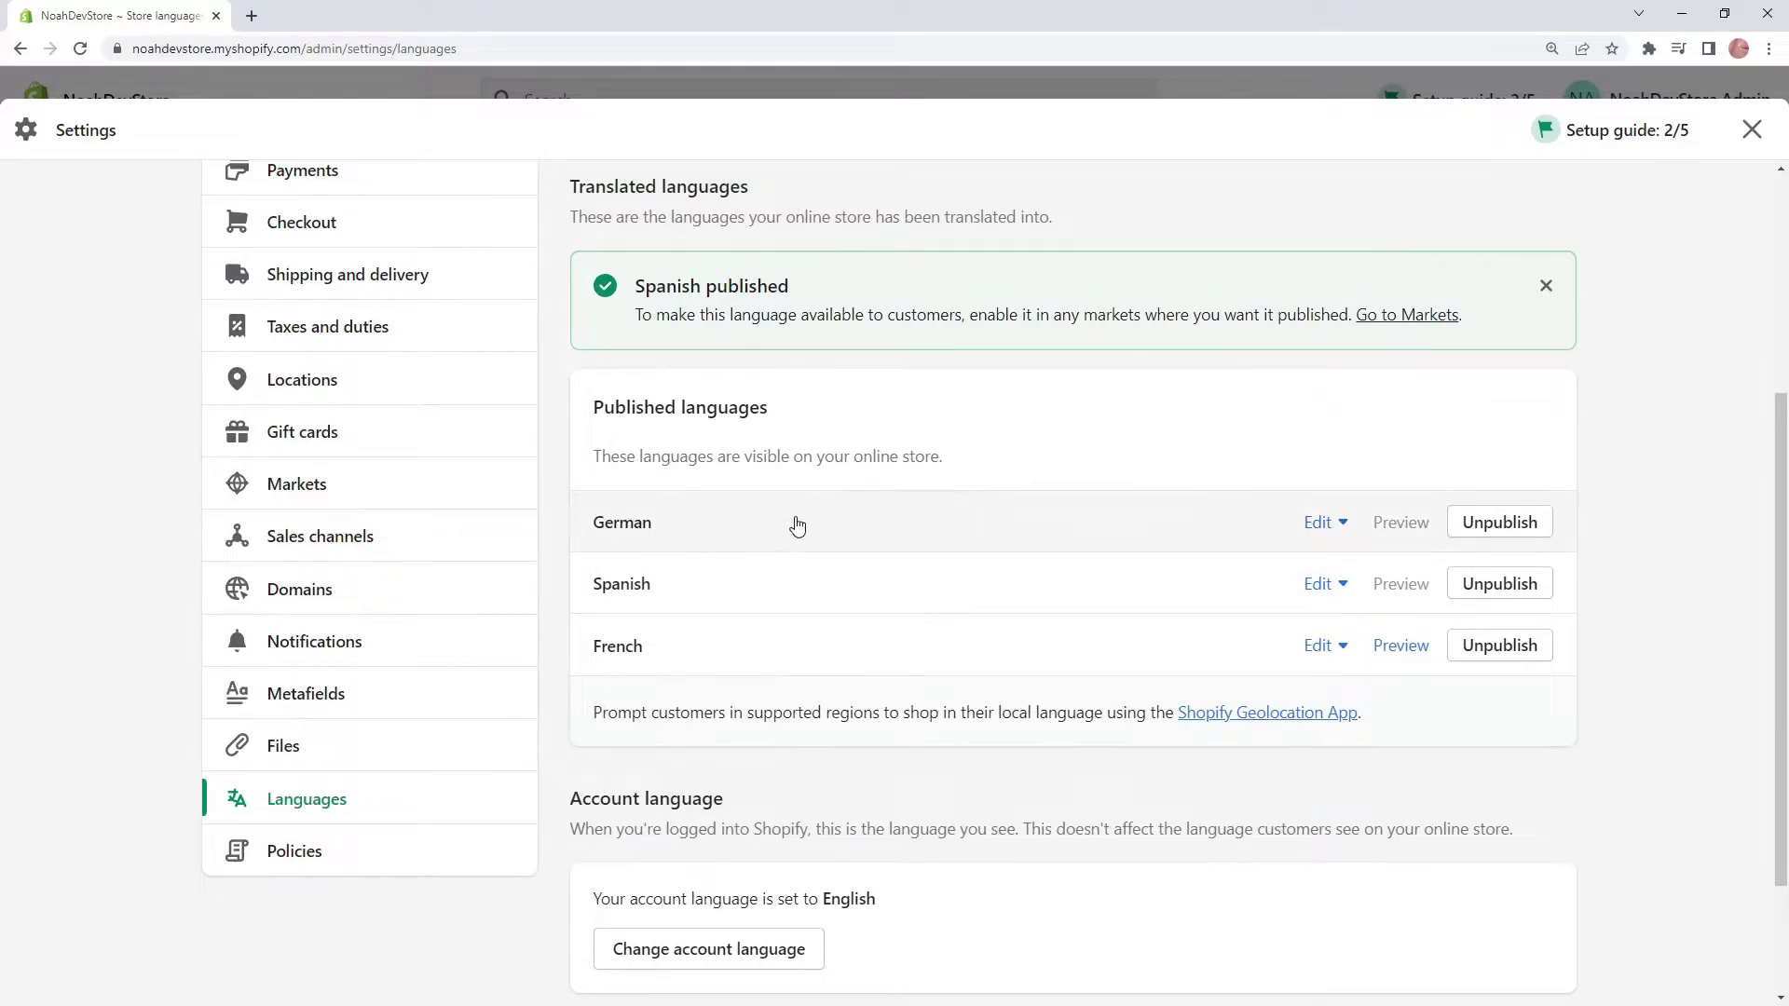
pyautogui.scroll(1, 790, 524)
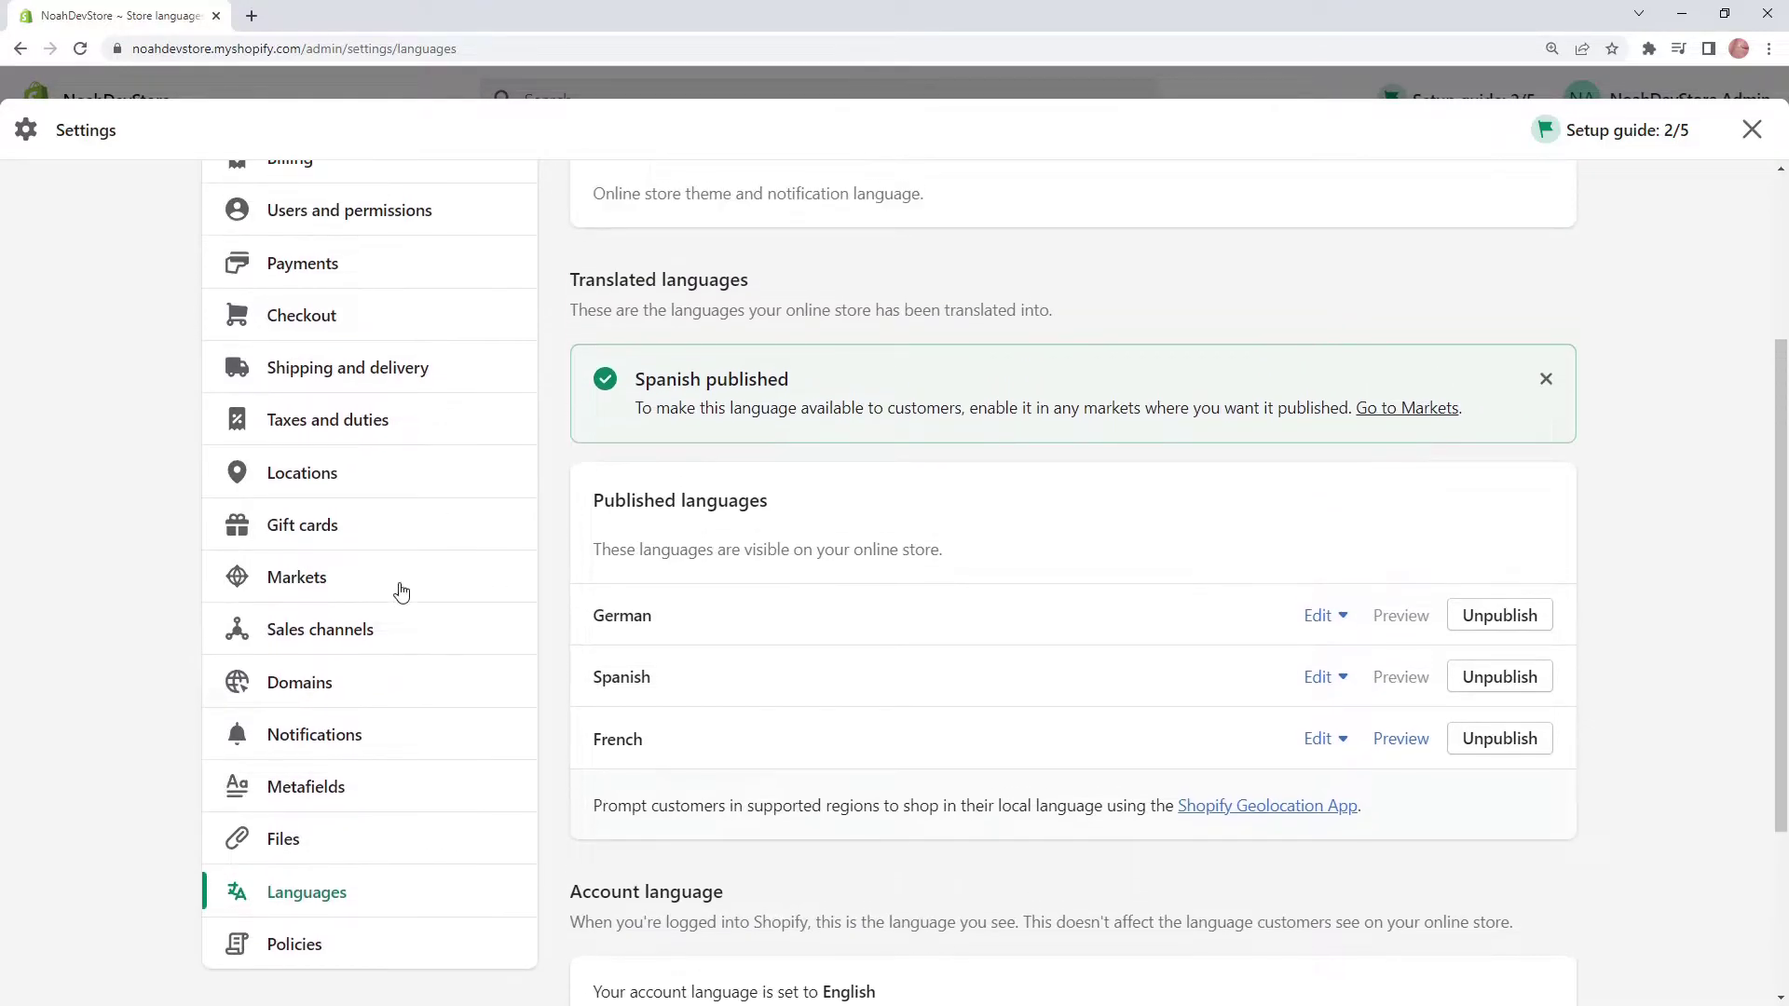
# Start a new market in Markets settings and name it 'Eurozone'
pyautogui.click(314, 588)
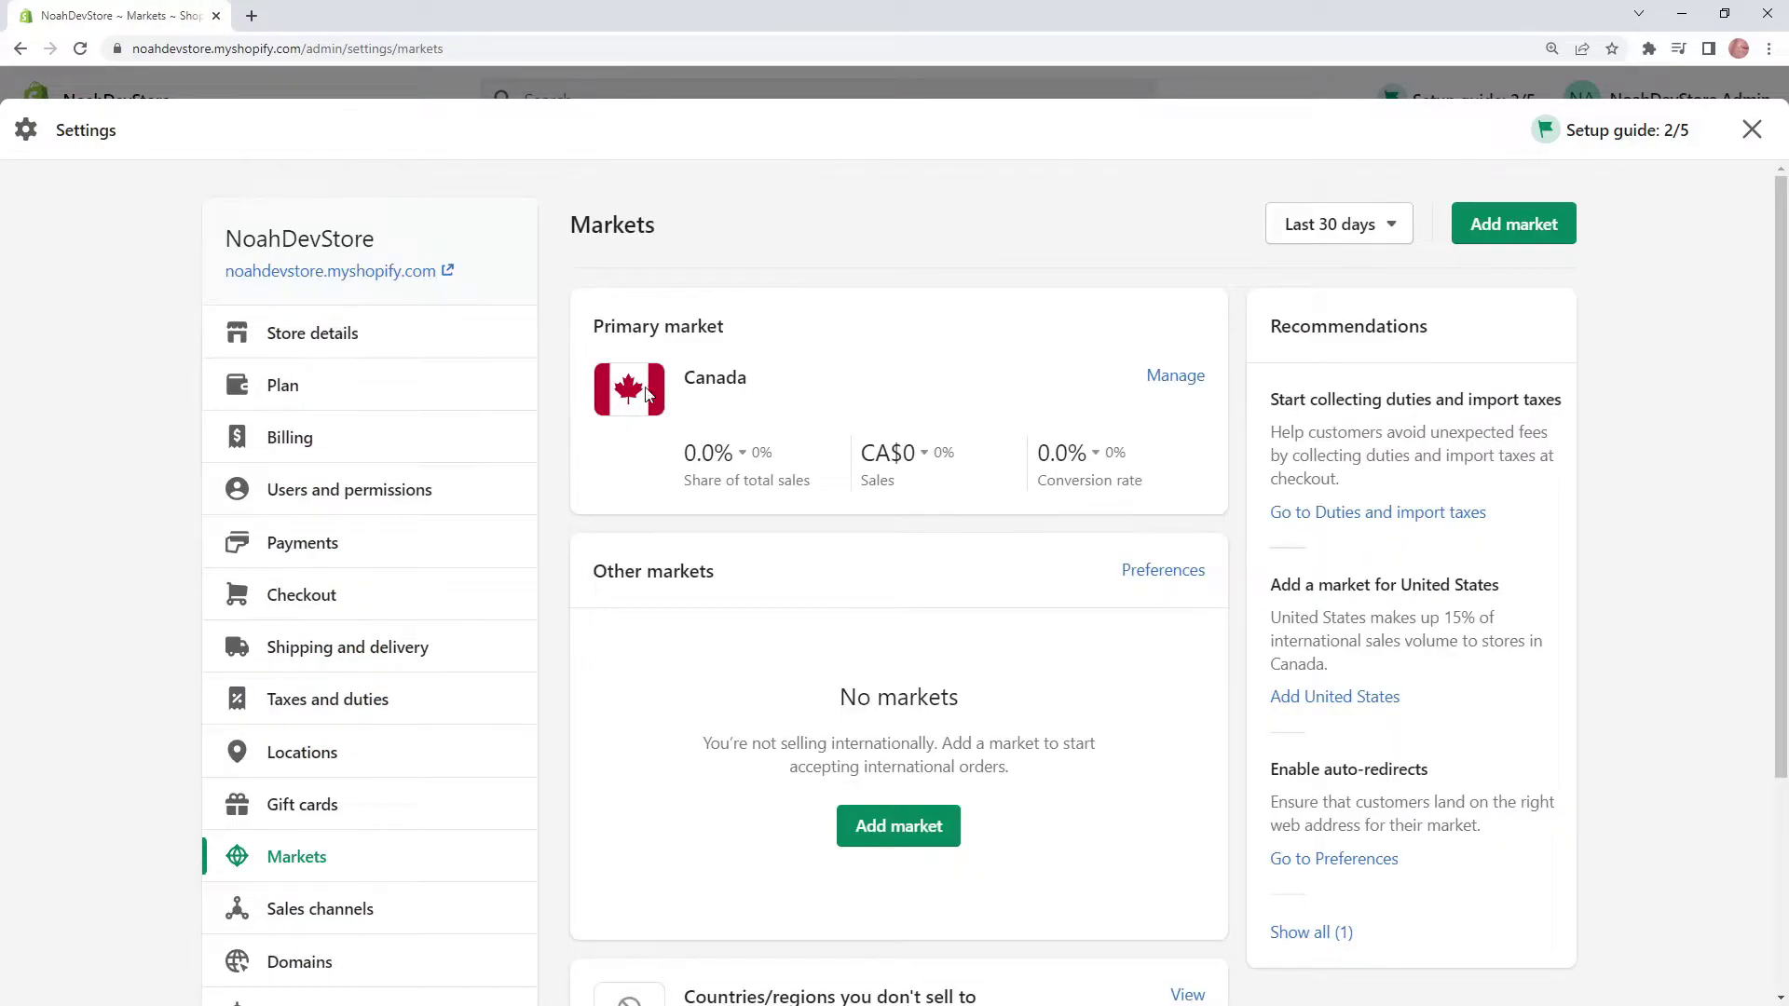
pyautogui.scroll(-1, 723, 395)
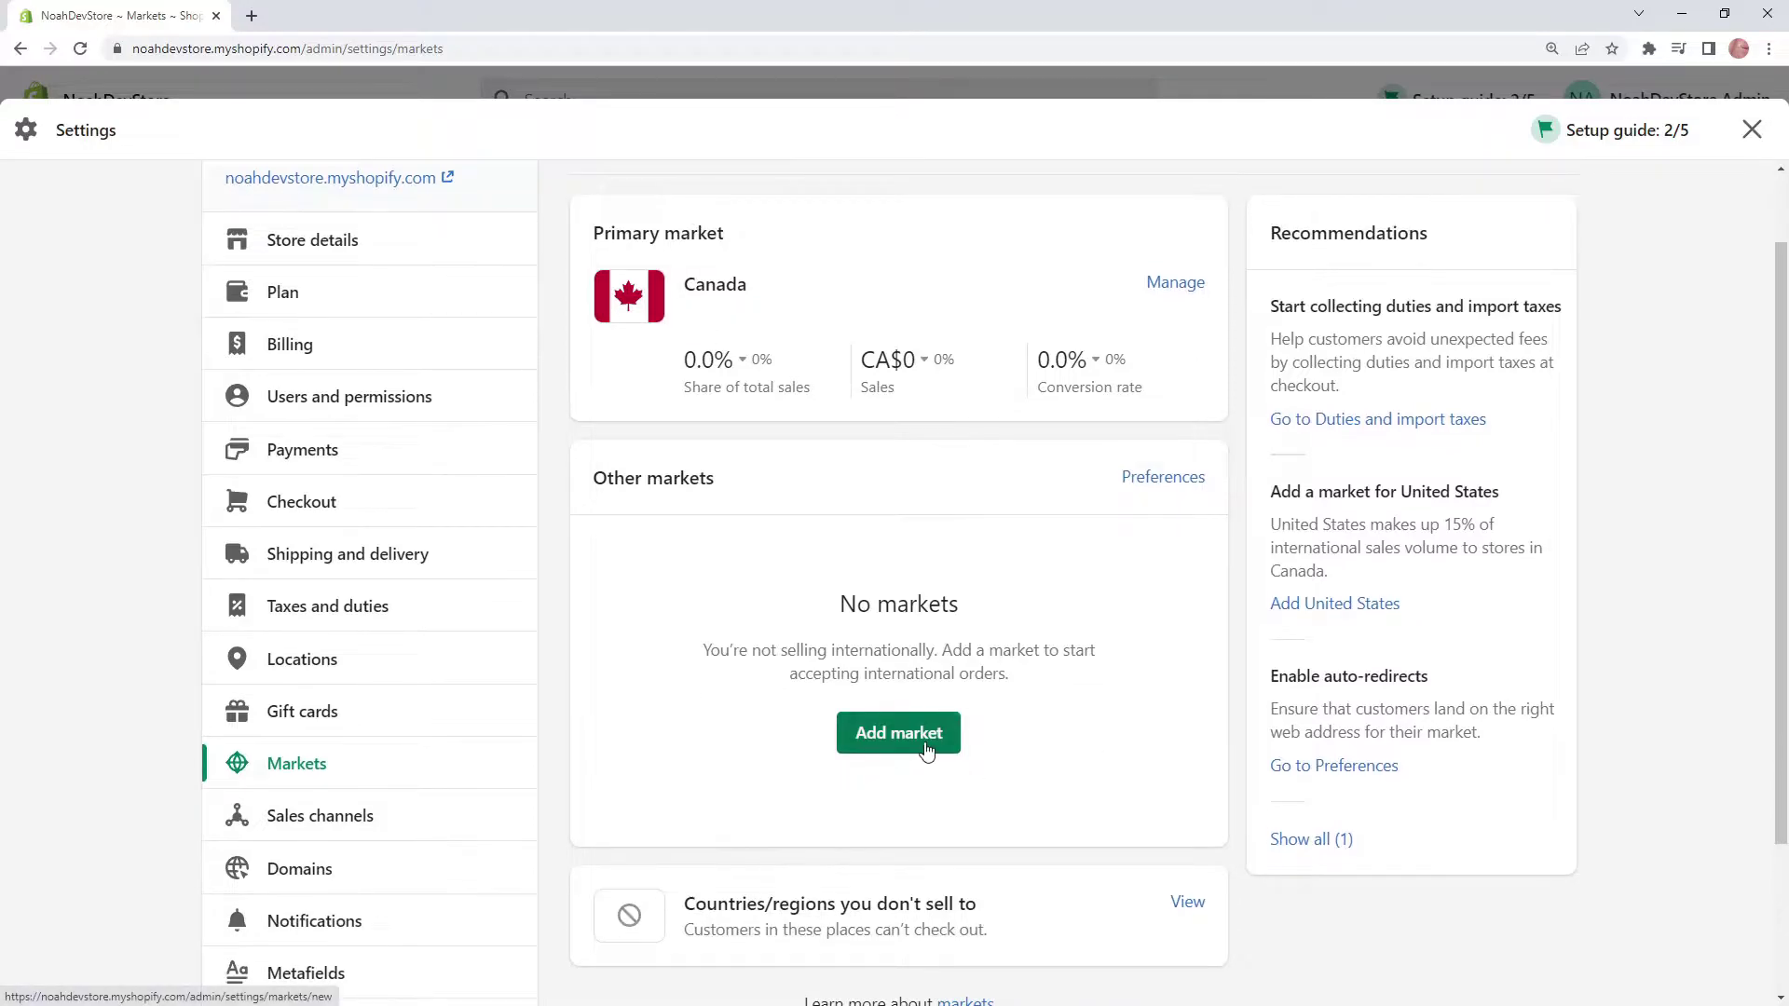
pyautogui.click(927, 751)
pyautogui.click(836, 368)
pyautogui.write('Eurozone')
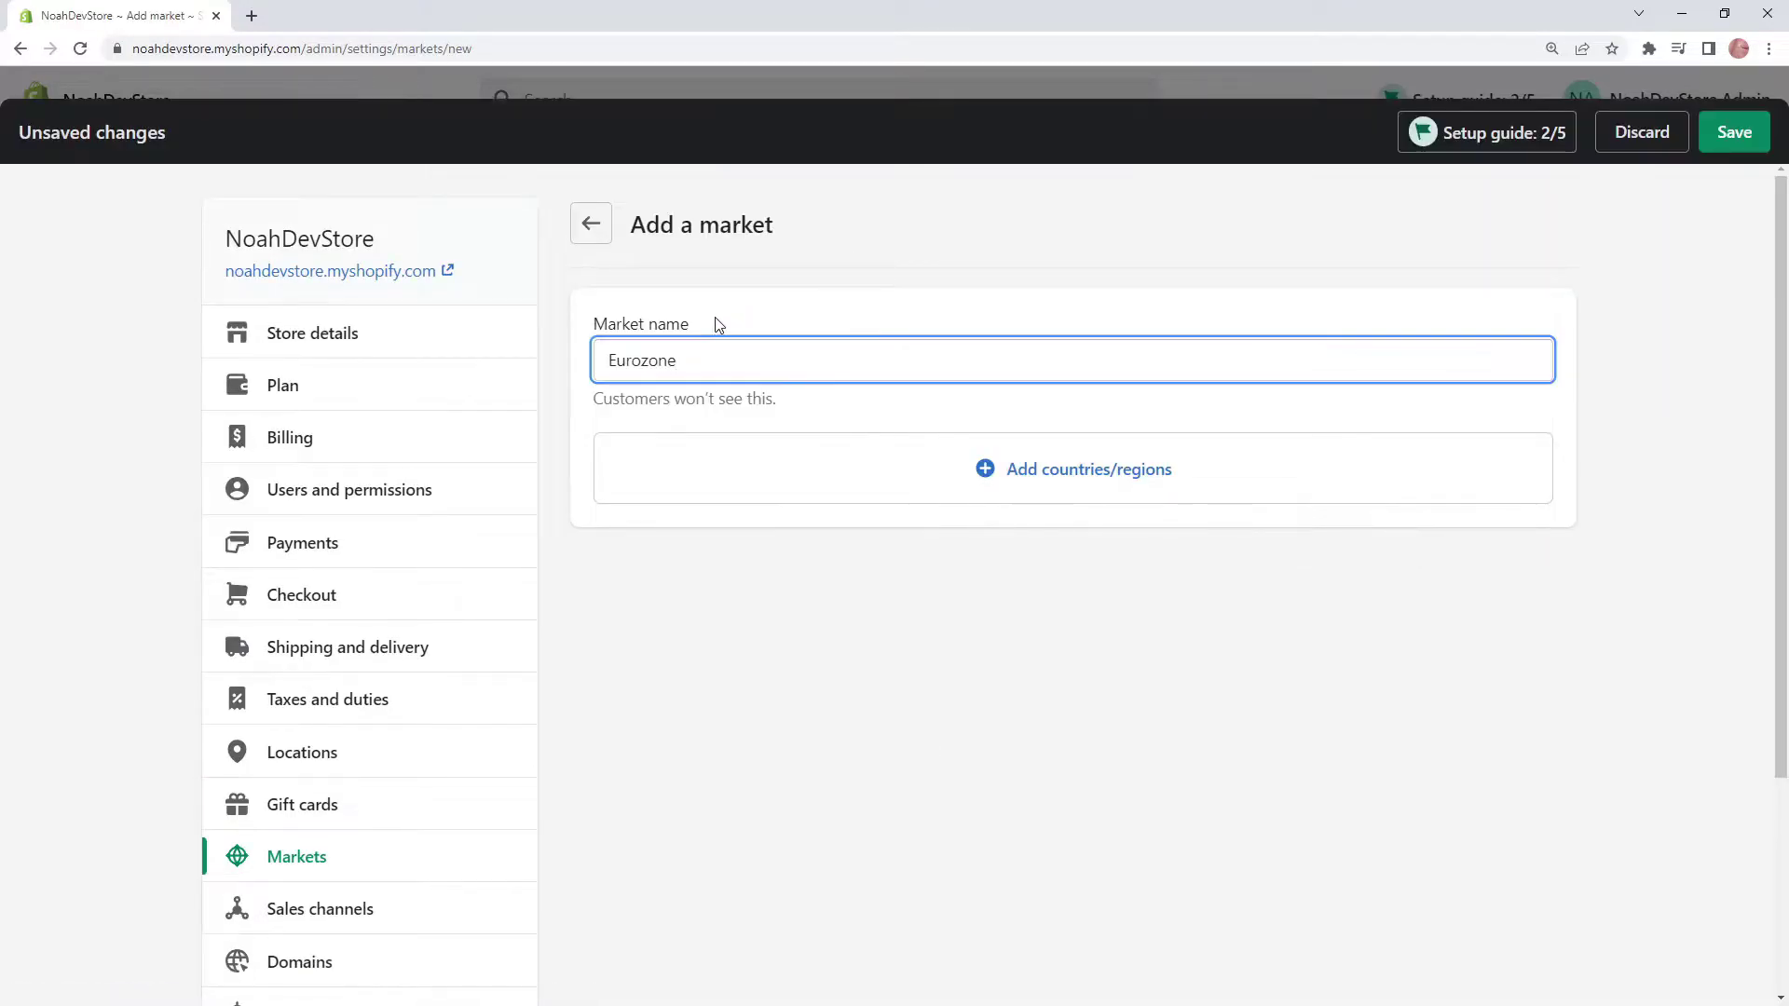
pyautogui.click(680, 402)
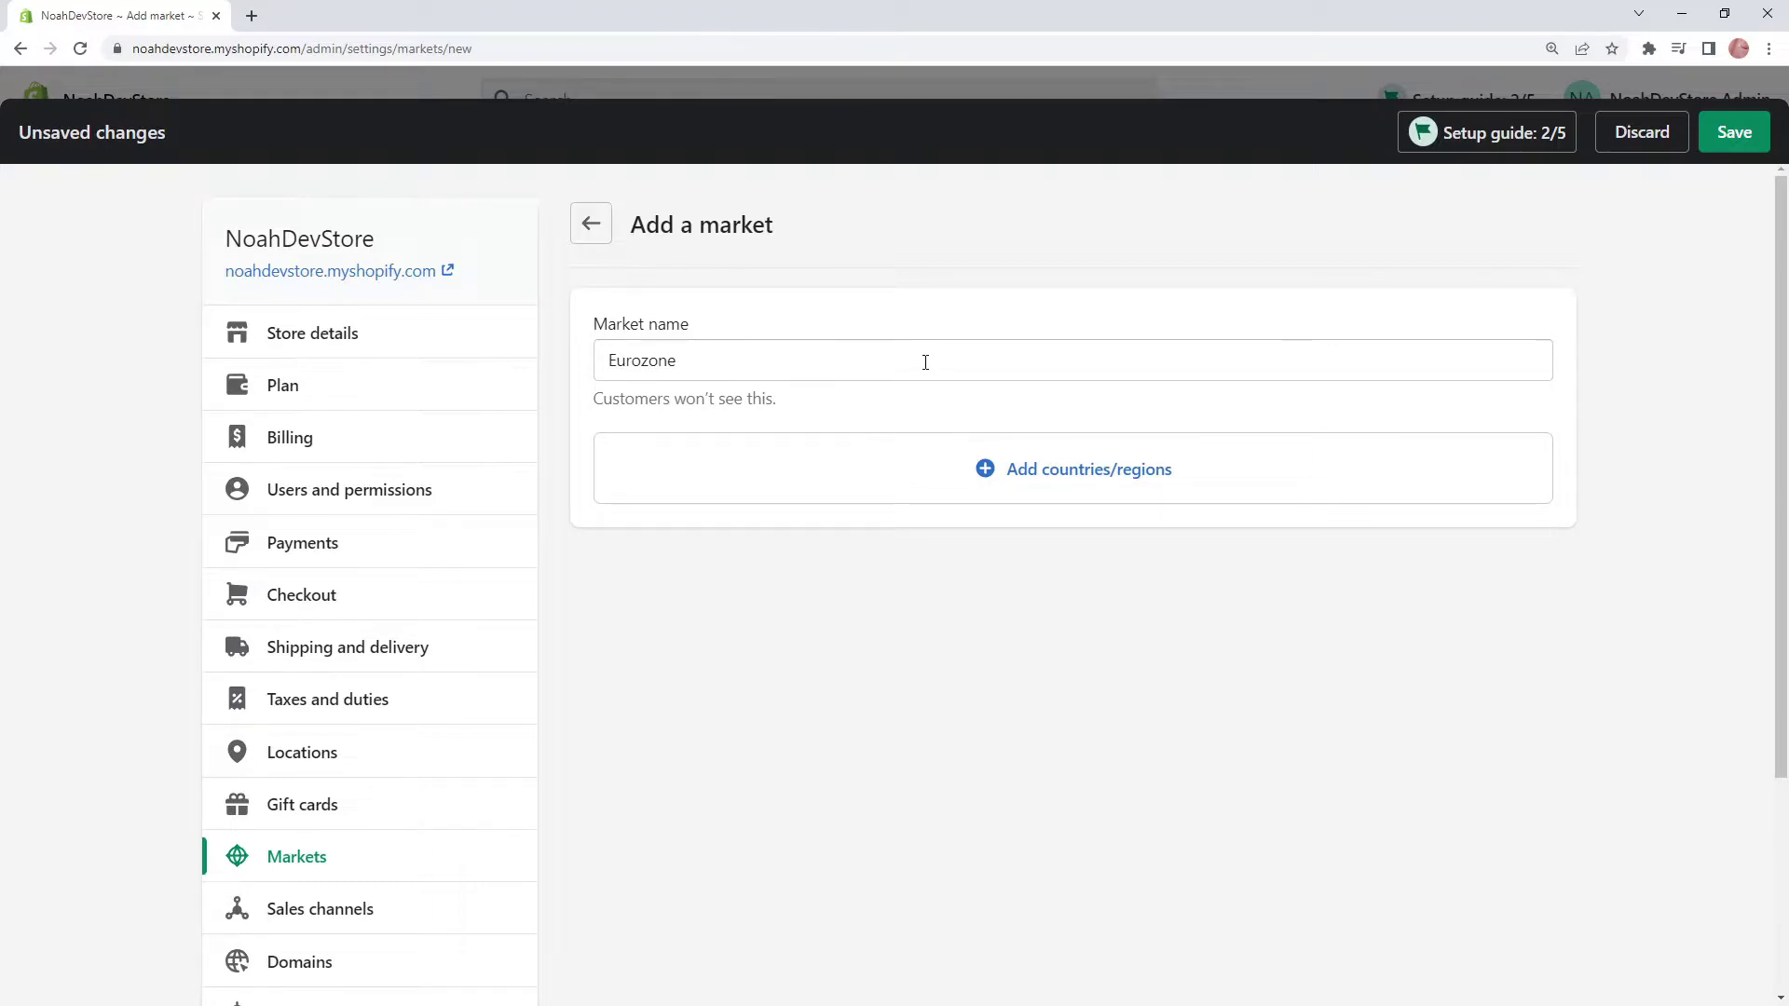
# Add France, Germany and Spain to the Eurozone market and save it
pyautogui.click(1022, 479)
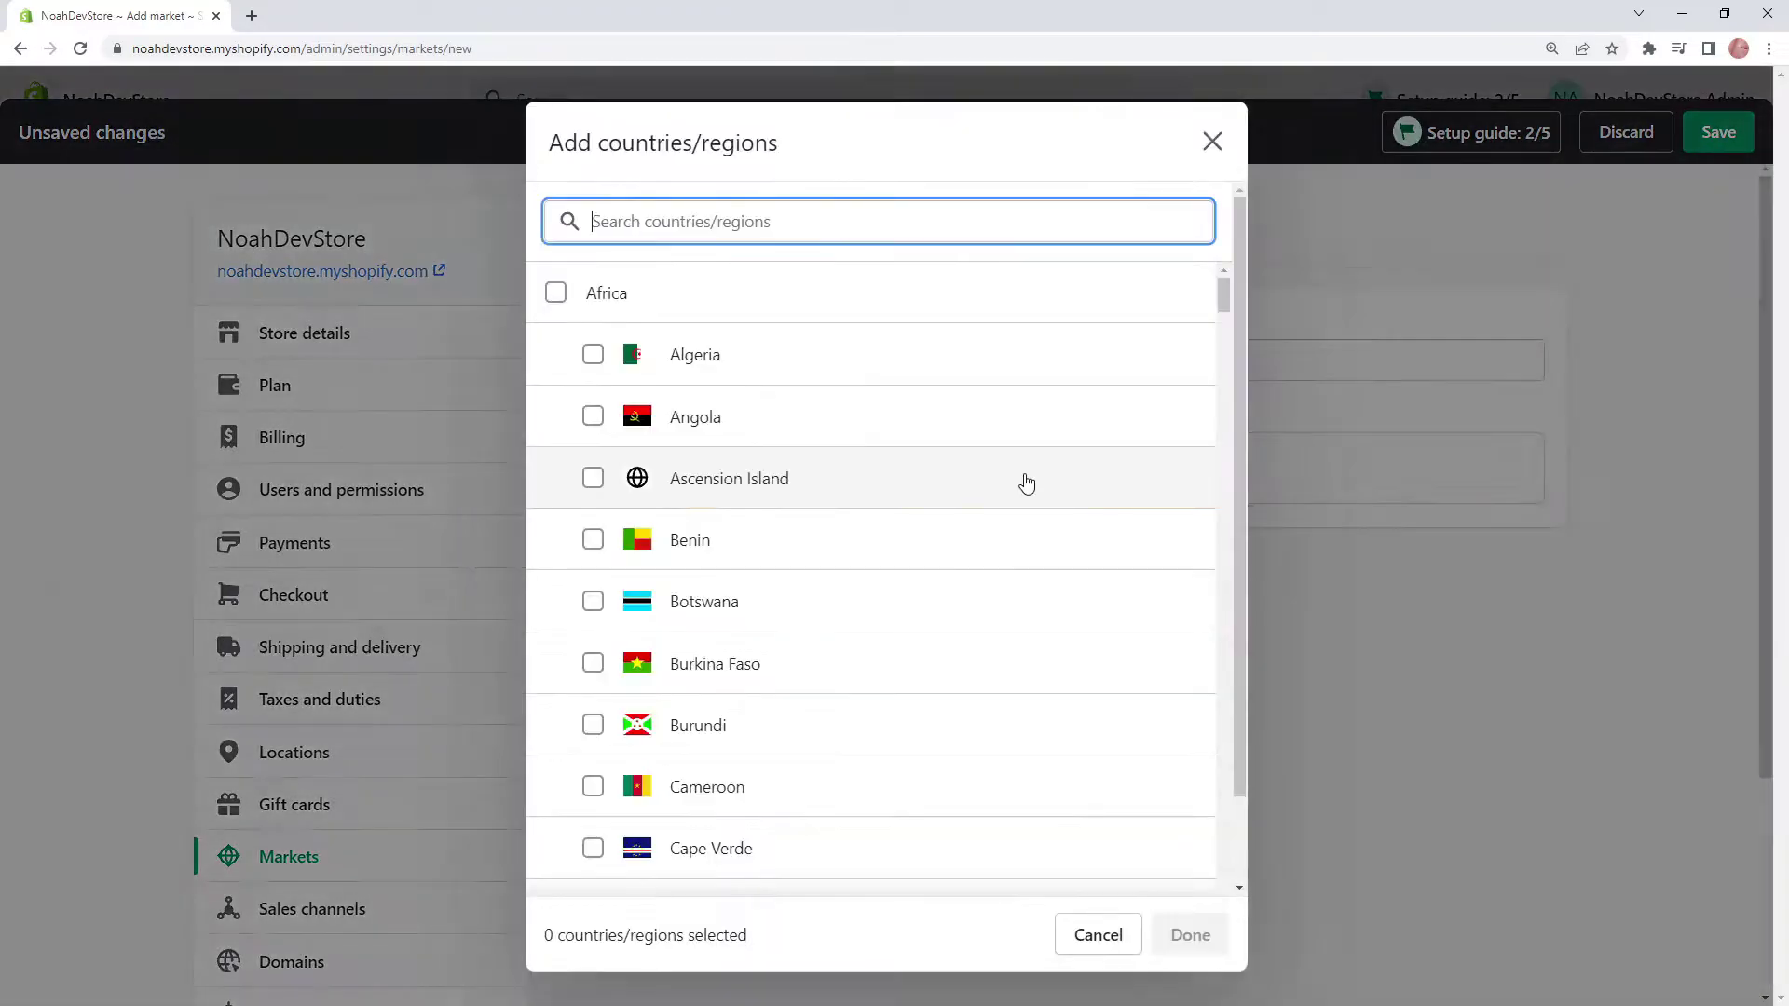
pyautogui.write('fran')
pyautogui.click(594, 357)
pyautogui.tripleClick(695, 224)
pyautogui.write('germ')
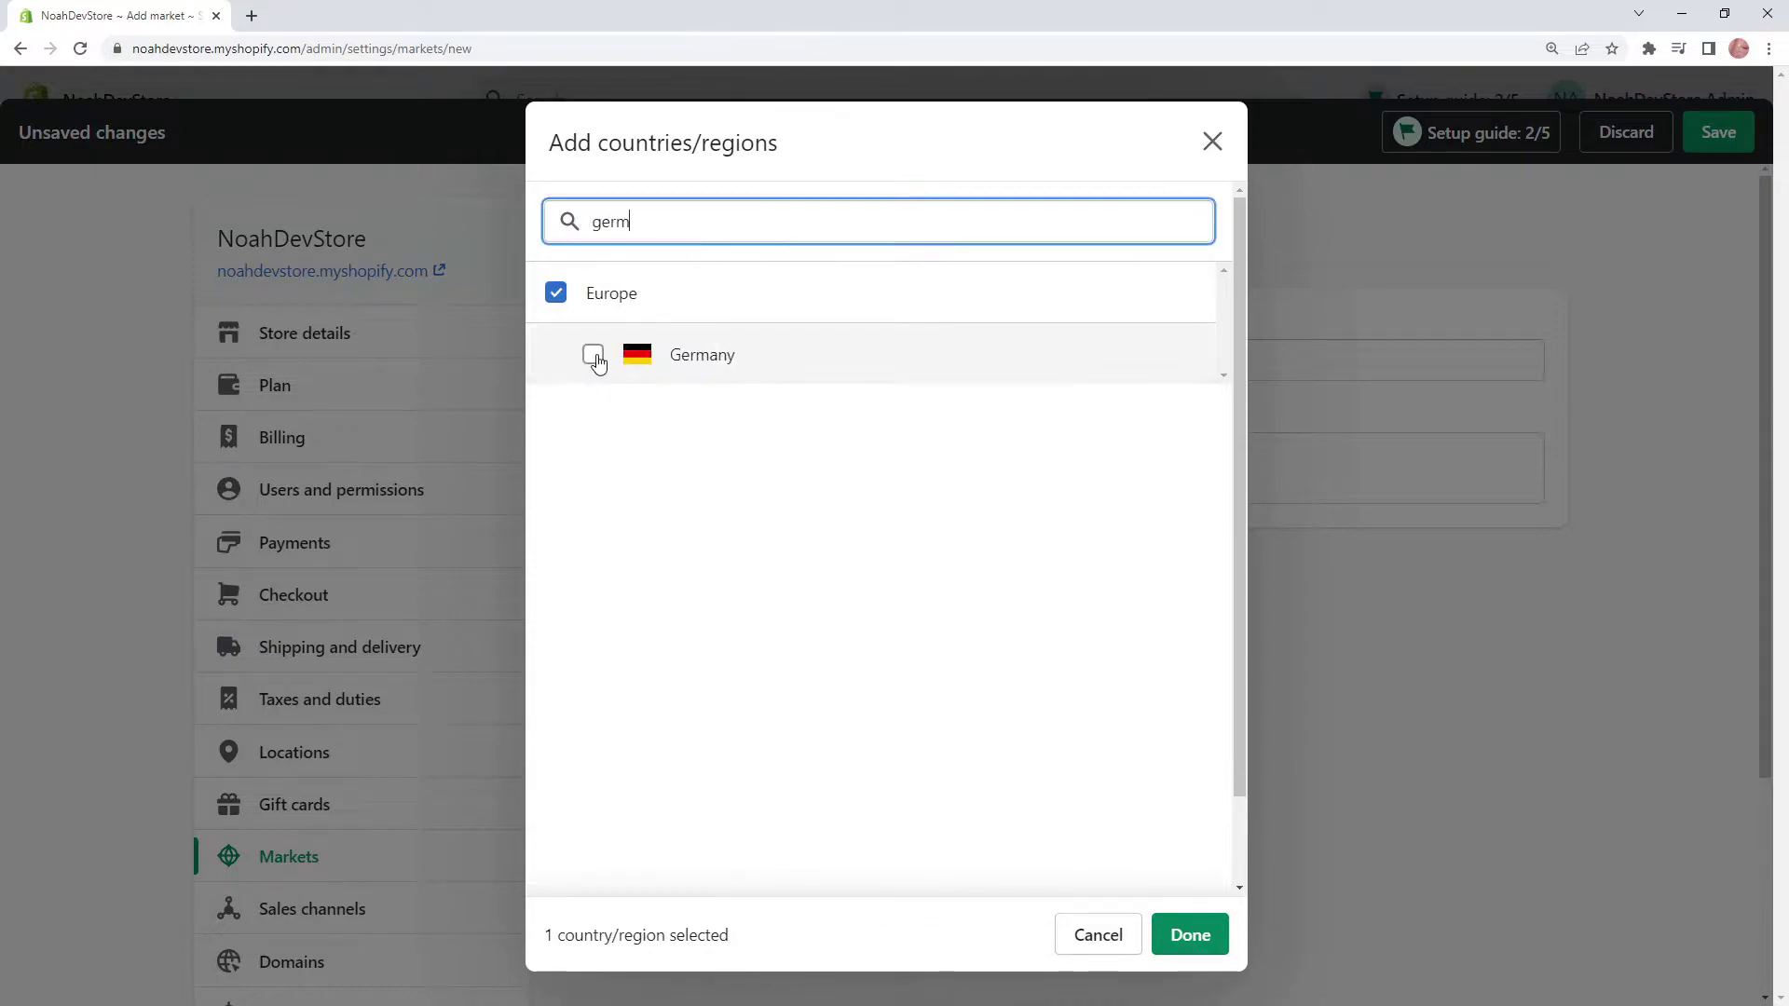
pyautogui.click(593, 355)
pyautogui.tripleClick(715, 222)
pyautogui.write('spai')
pyautogui.click(593, 355)
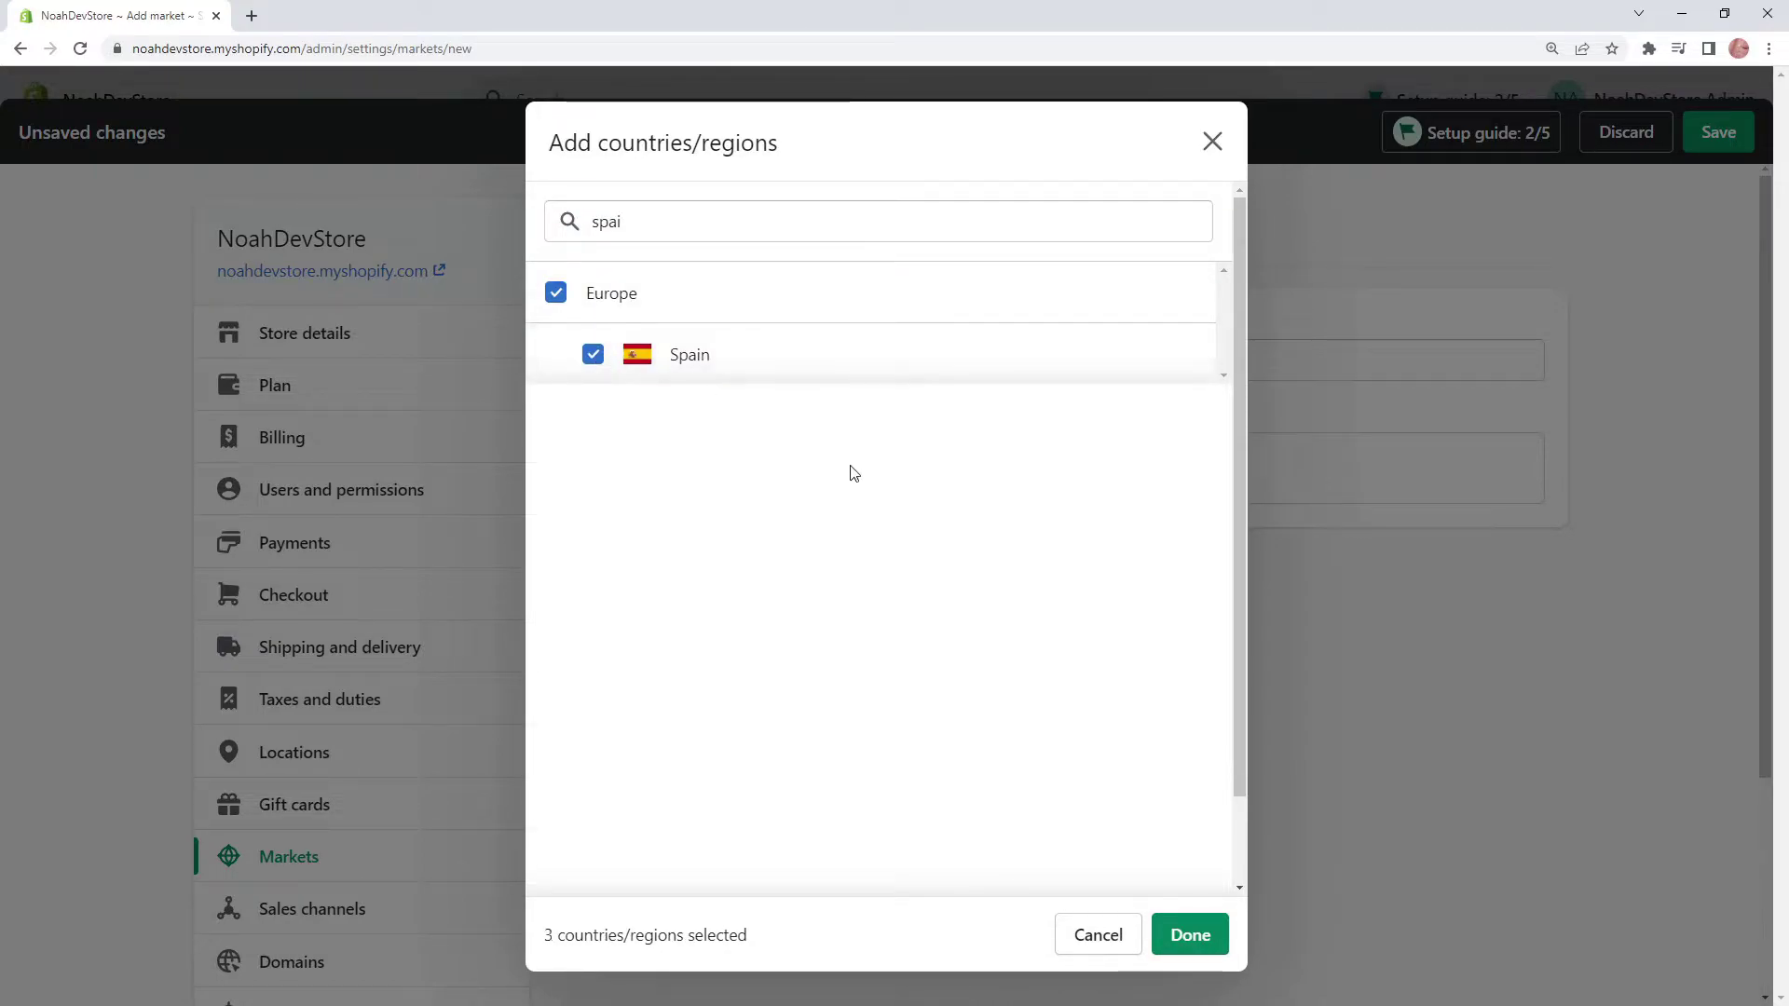
pyautogui.click(1213, 944)
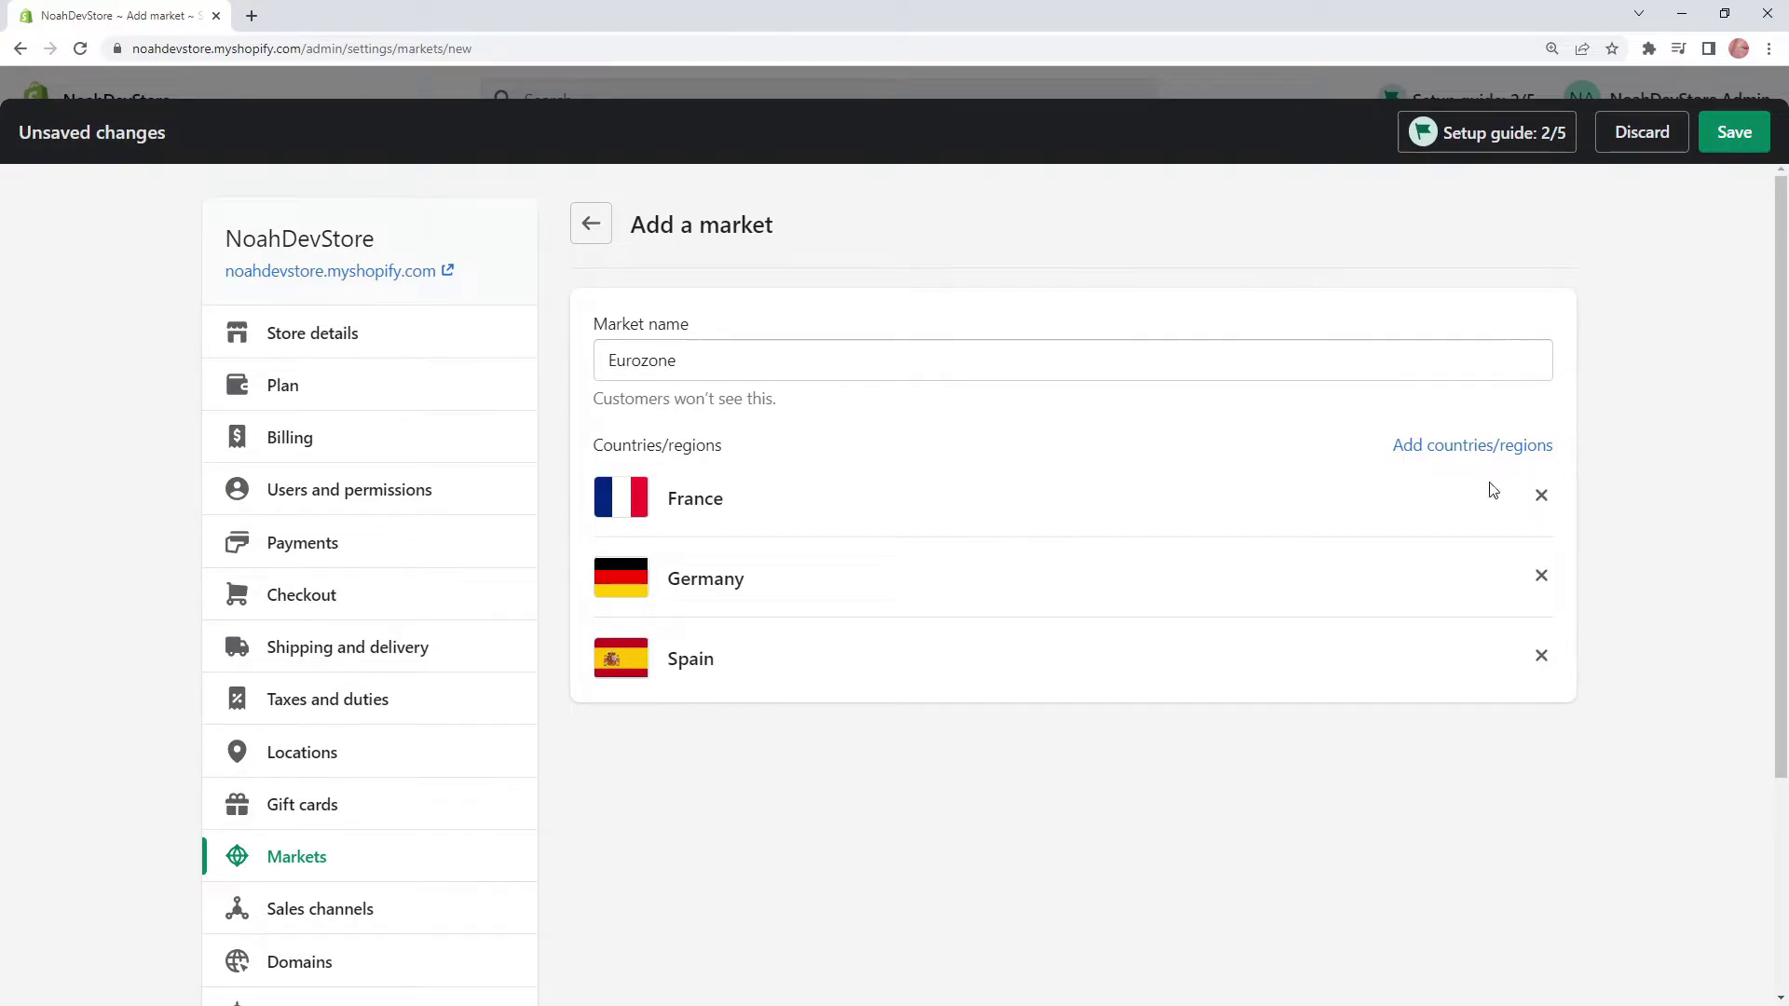
pyautogui.click(1757, 139)
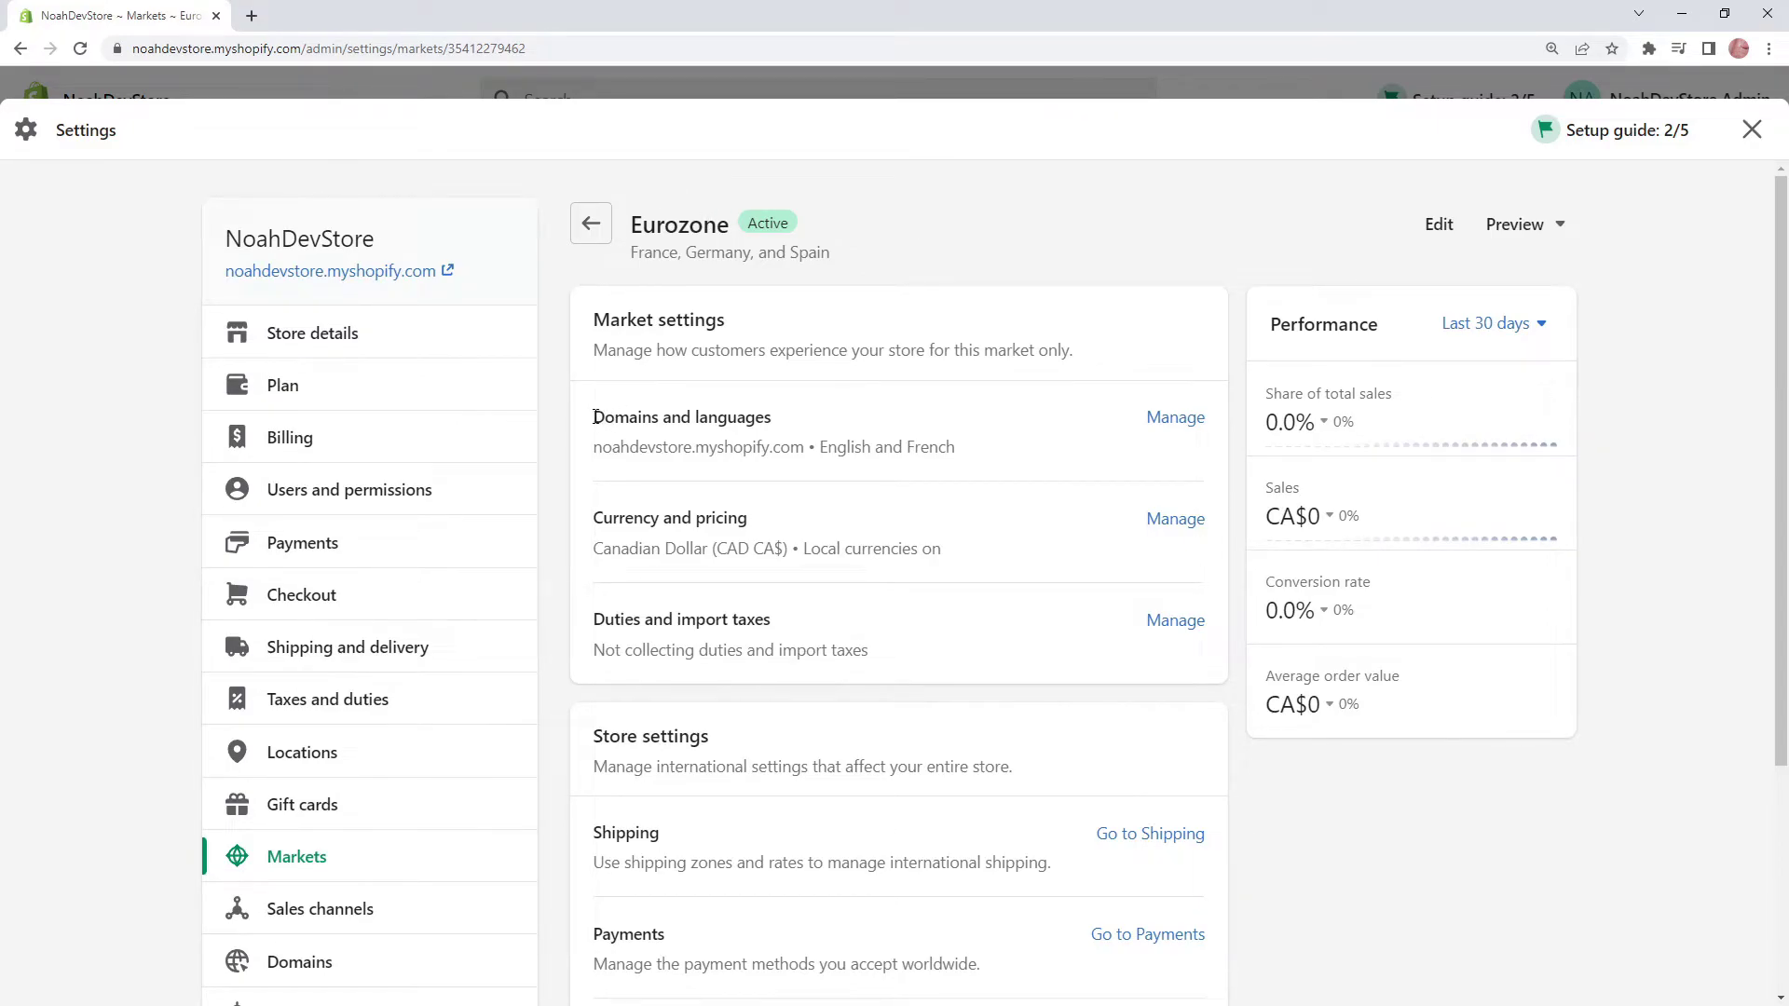
# Tick German and Spanish in the Eurozone market's domains and languages settings
pyautogui.moveTo(595, 416); pyautogui.dragTo(770, 415)
pyautogui.click(786, 419)
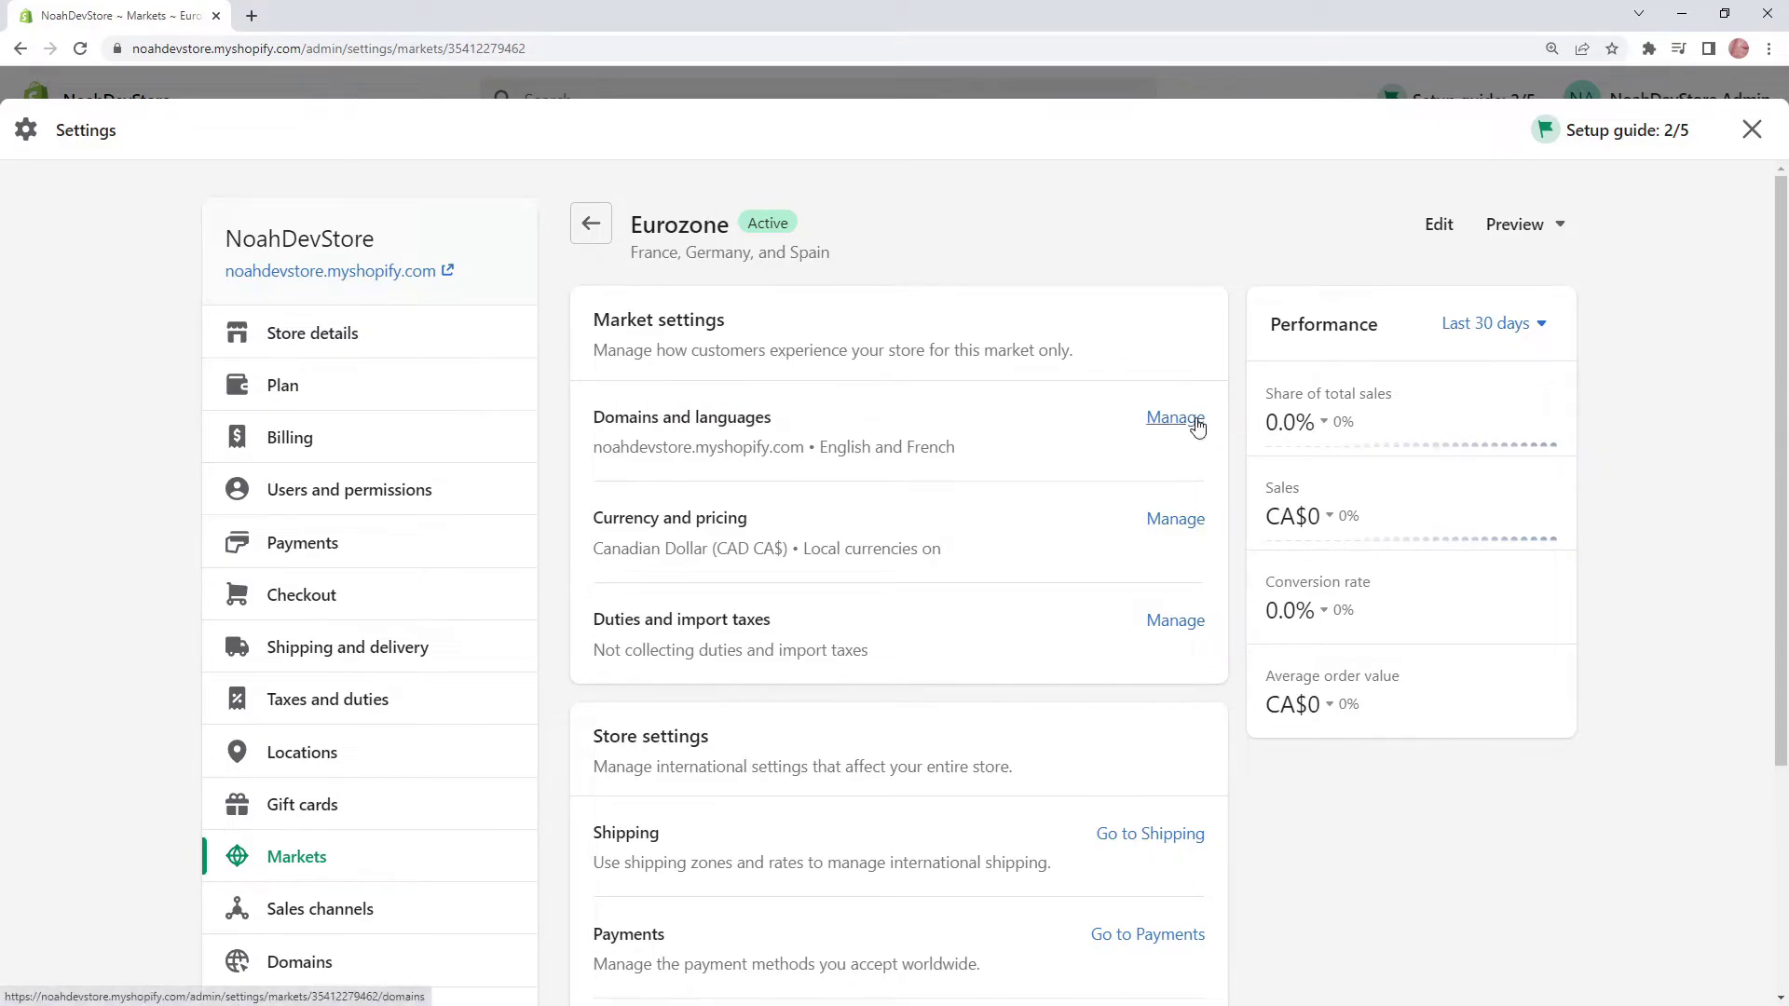
pyautogui.click(1175, 417)
pyautogui.scroll(-5, 947, 403)
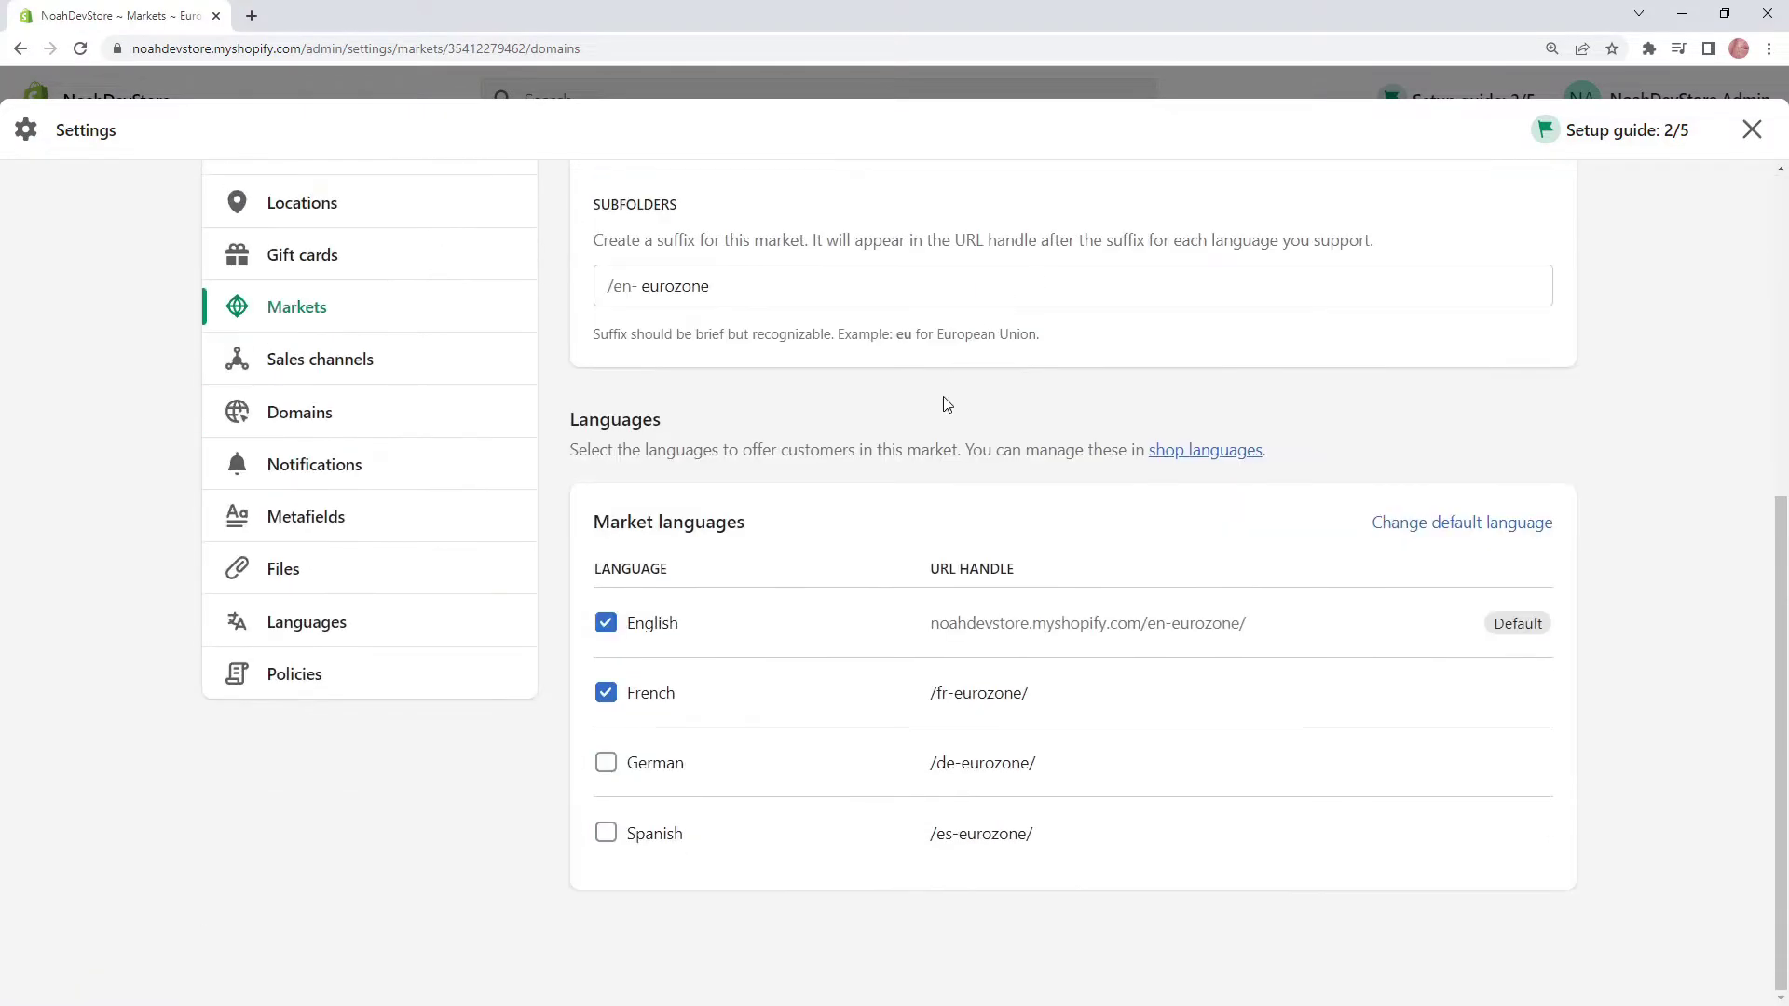
pyautogui.click(606, 765)
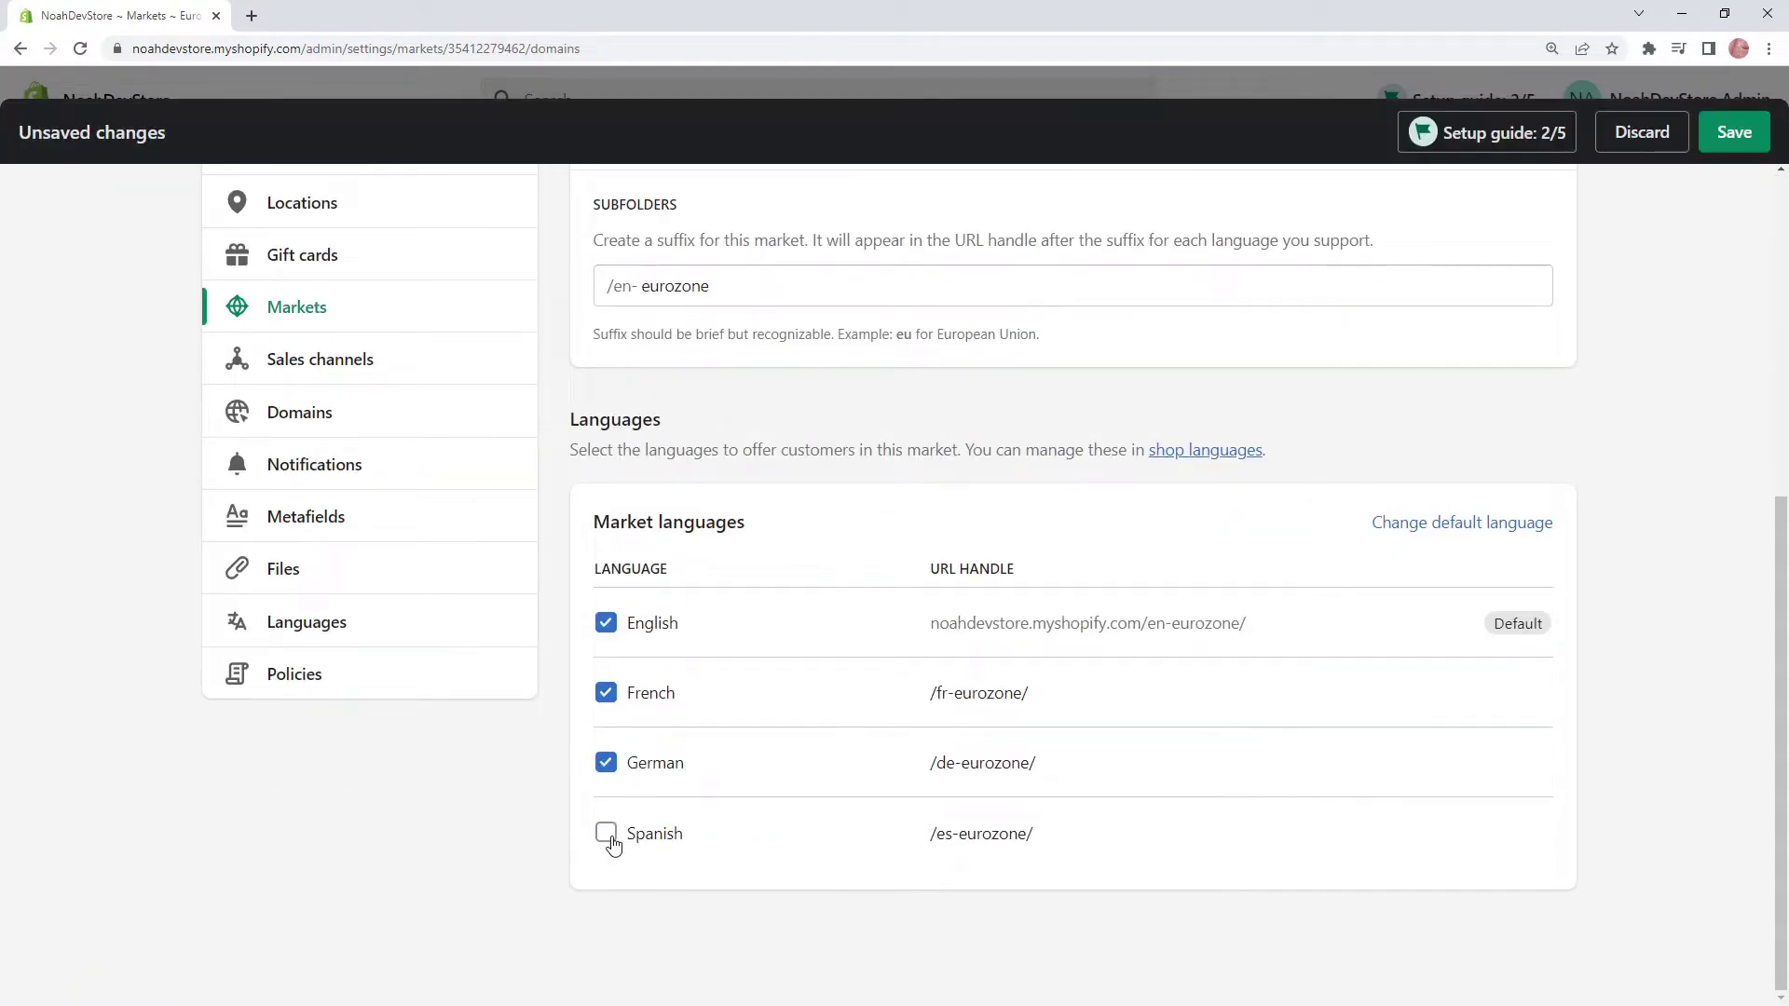
pyautogui.click(607, 835)
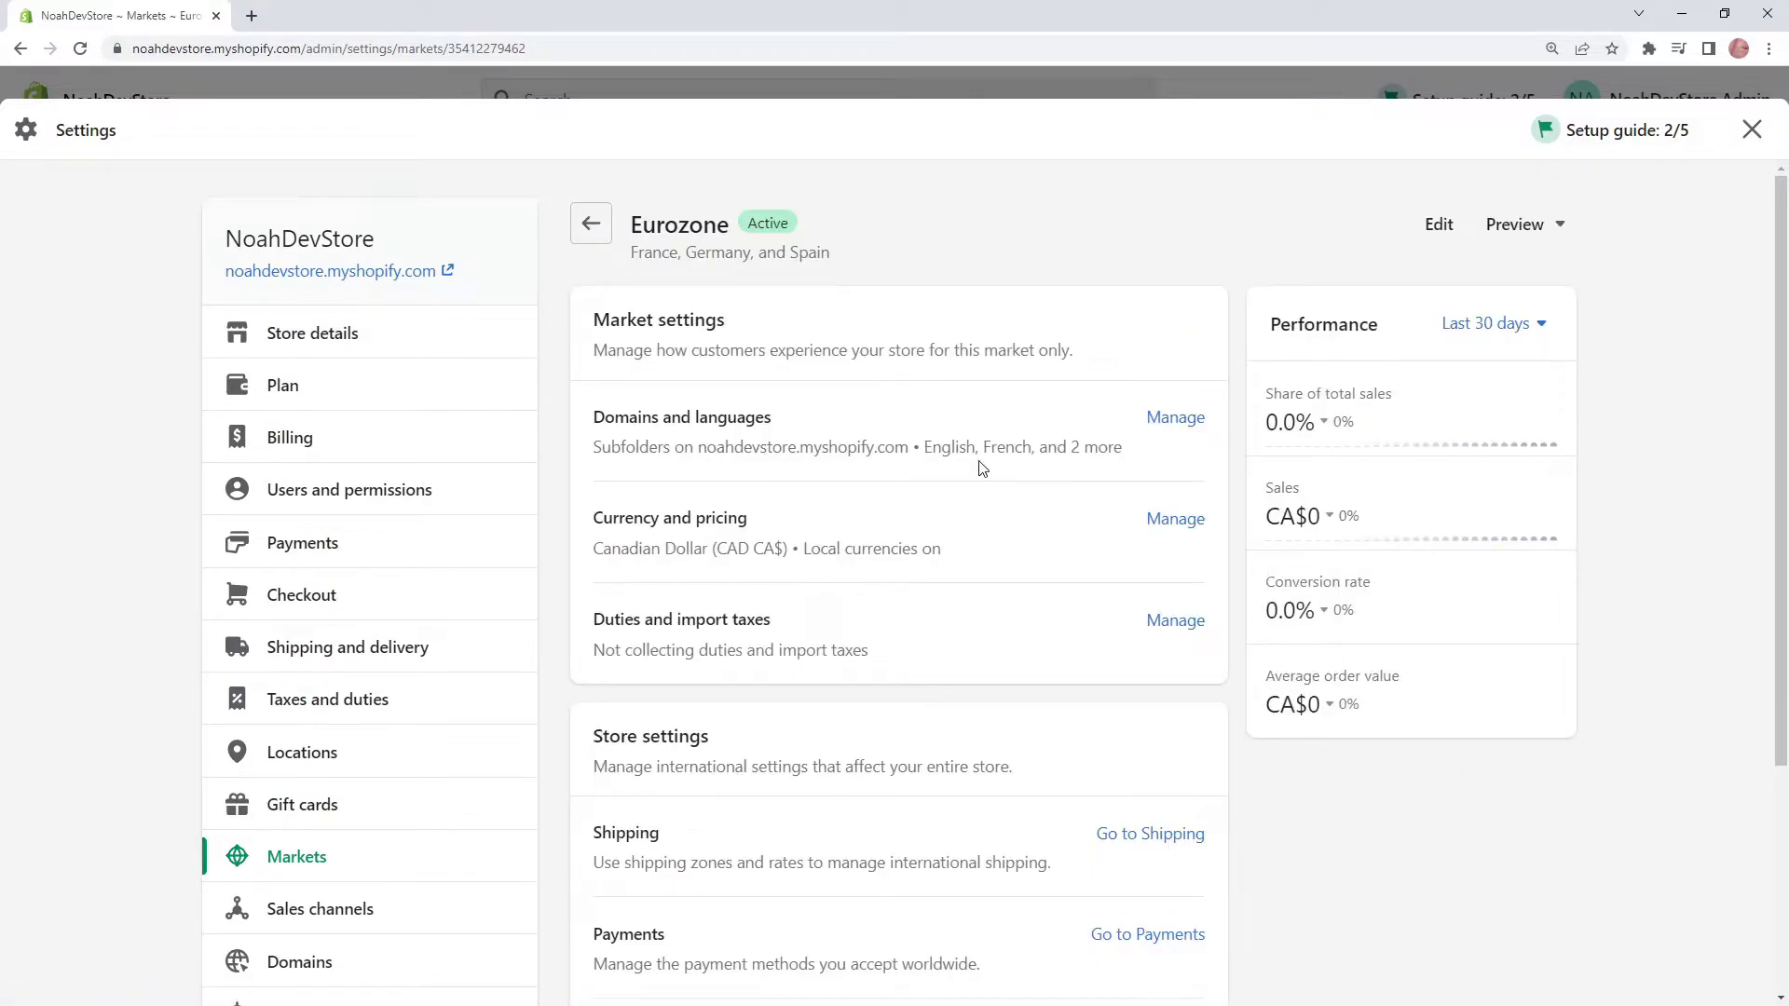
# Set the Eurozone currency to Euro (EUR €), accept the pricing change, and return to Markets
pyautogui.moveTo(772, 518); pyautogui.dragTo(600, 523)
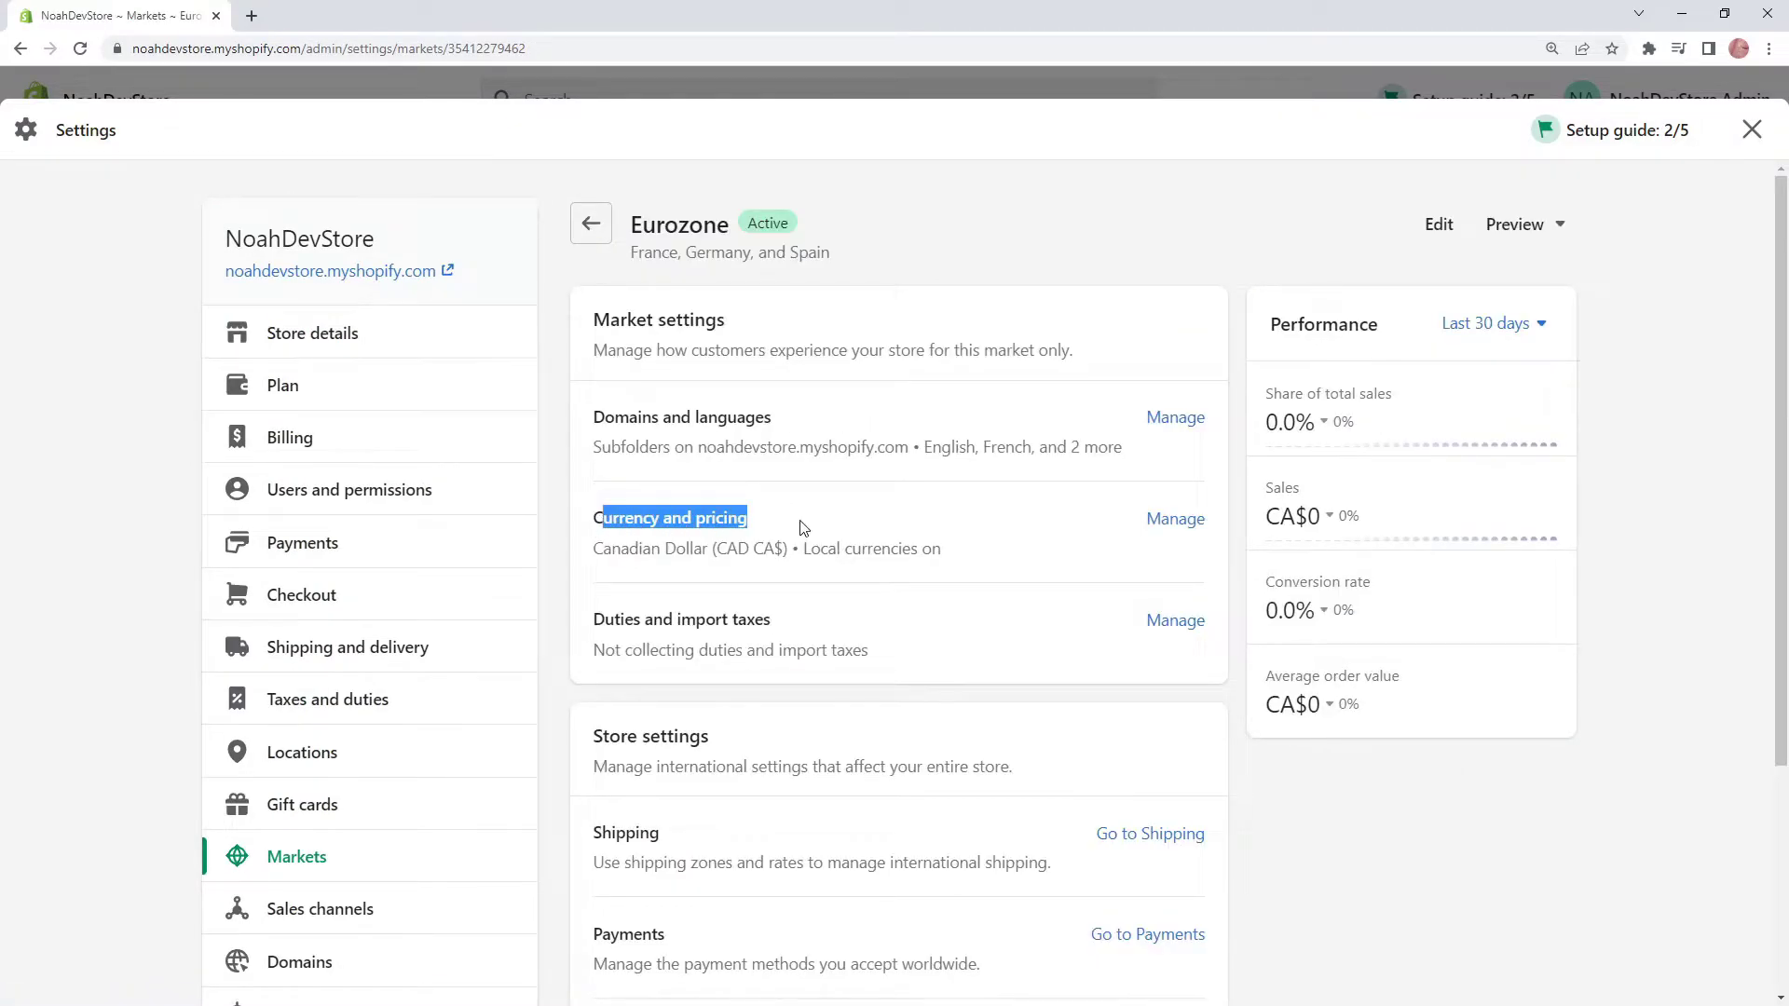
pyautogui.click(1160, 520)
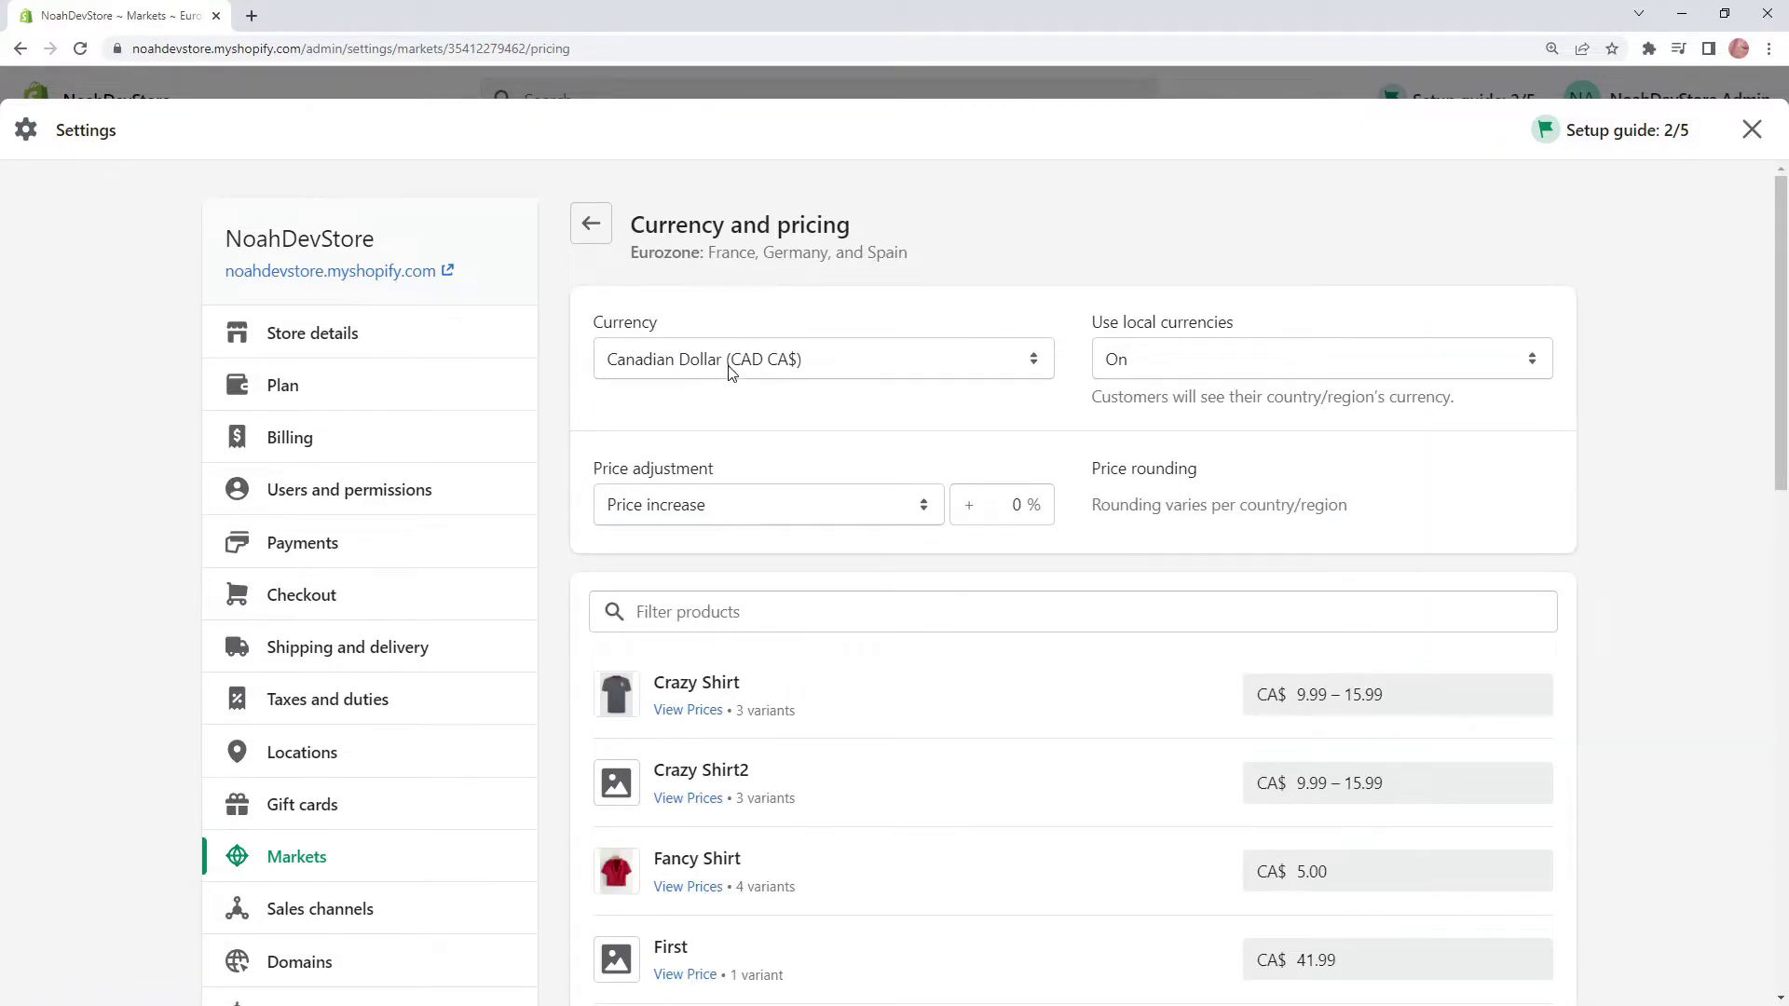
pyautogui.click(841, 361)
pyautogui.scroll(-5, 951, 559)
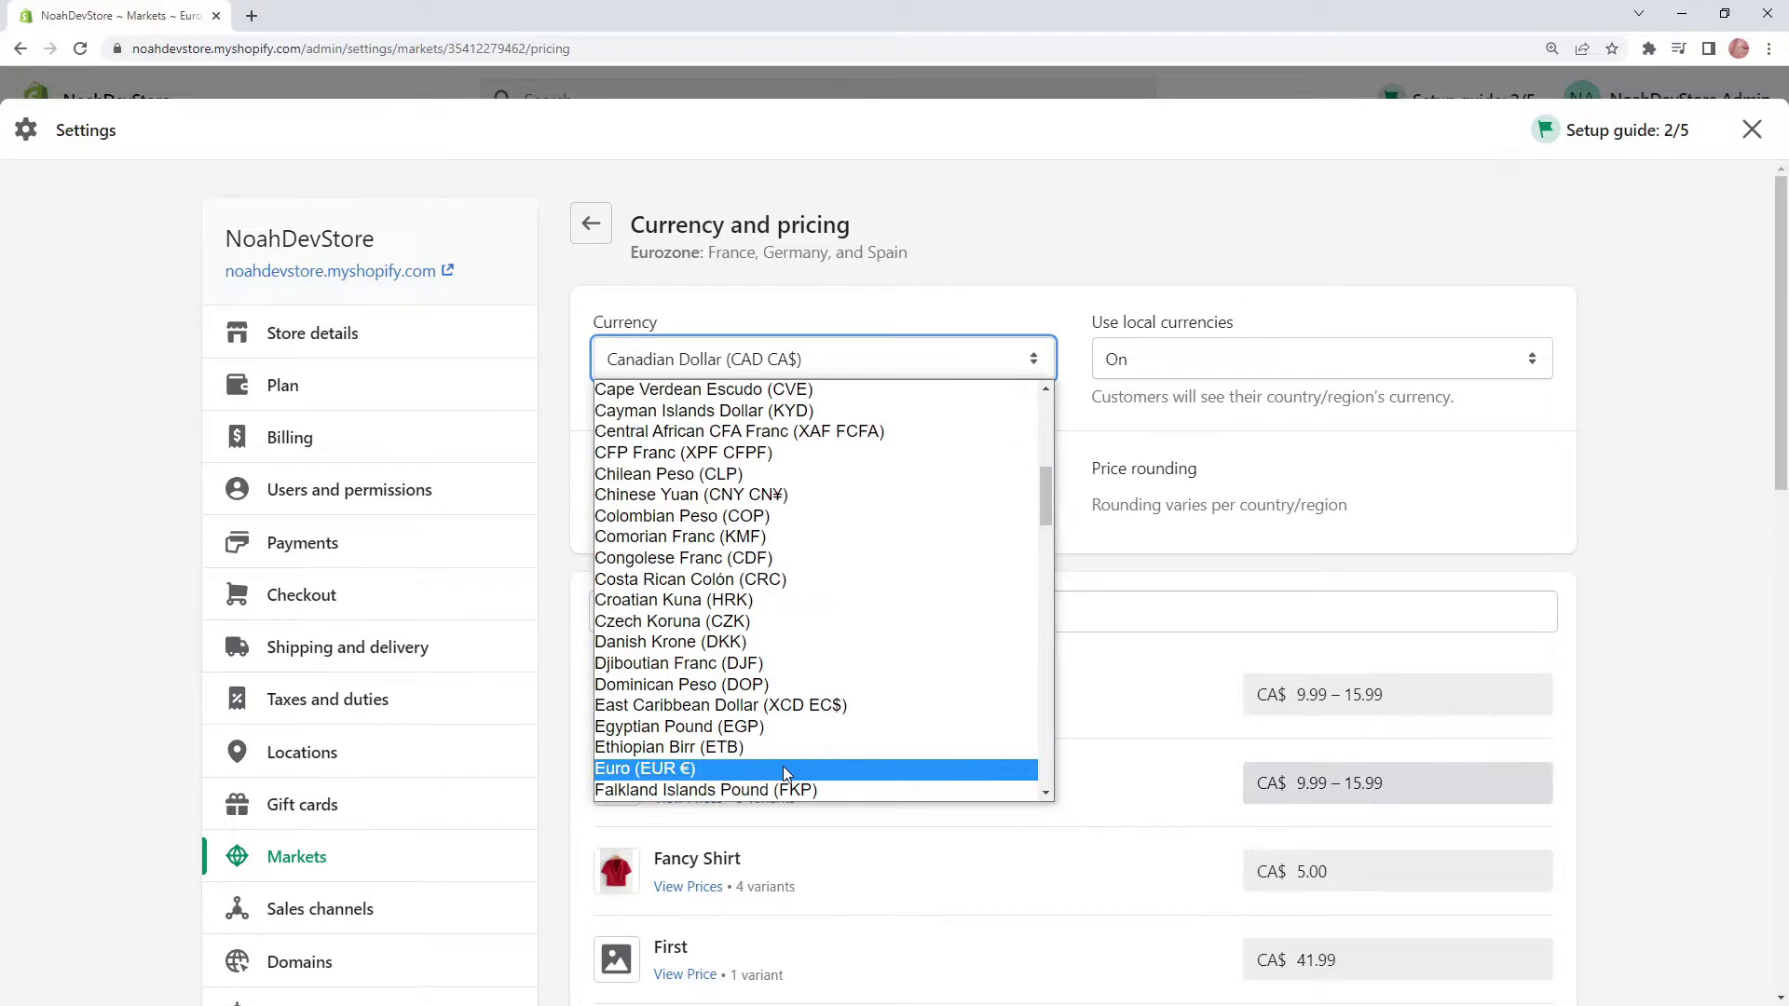
pyautogui.click(783, 766)
pyautogui.click(1746, 133)
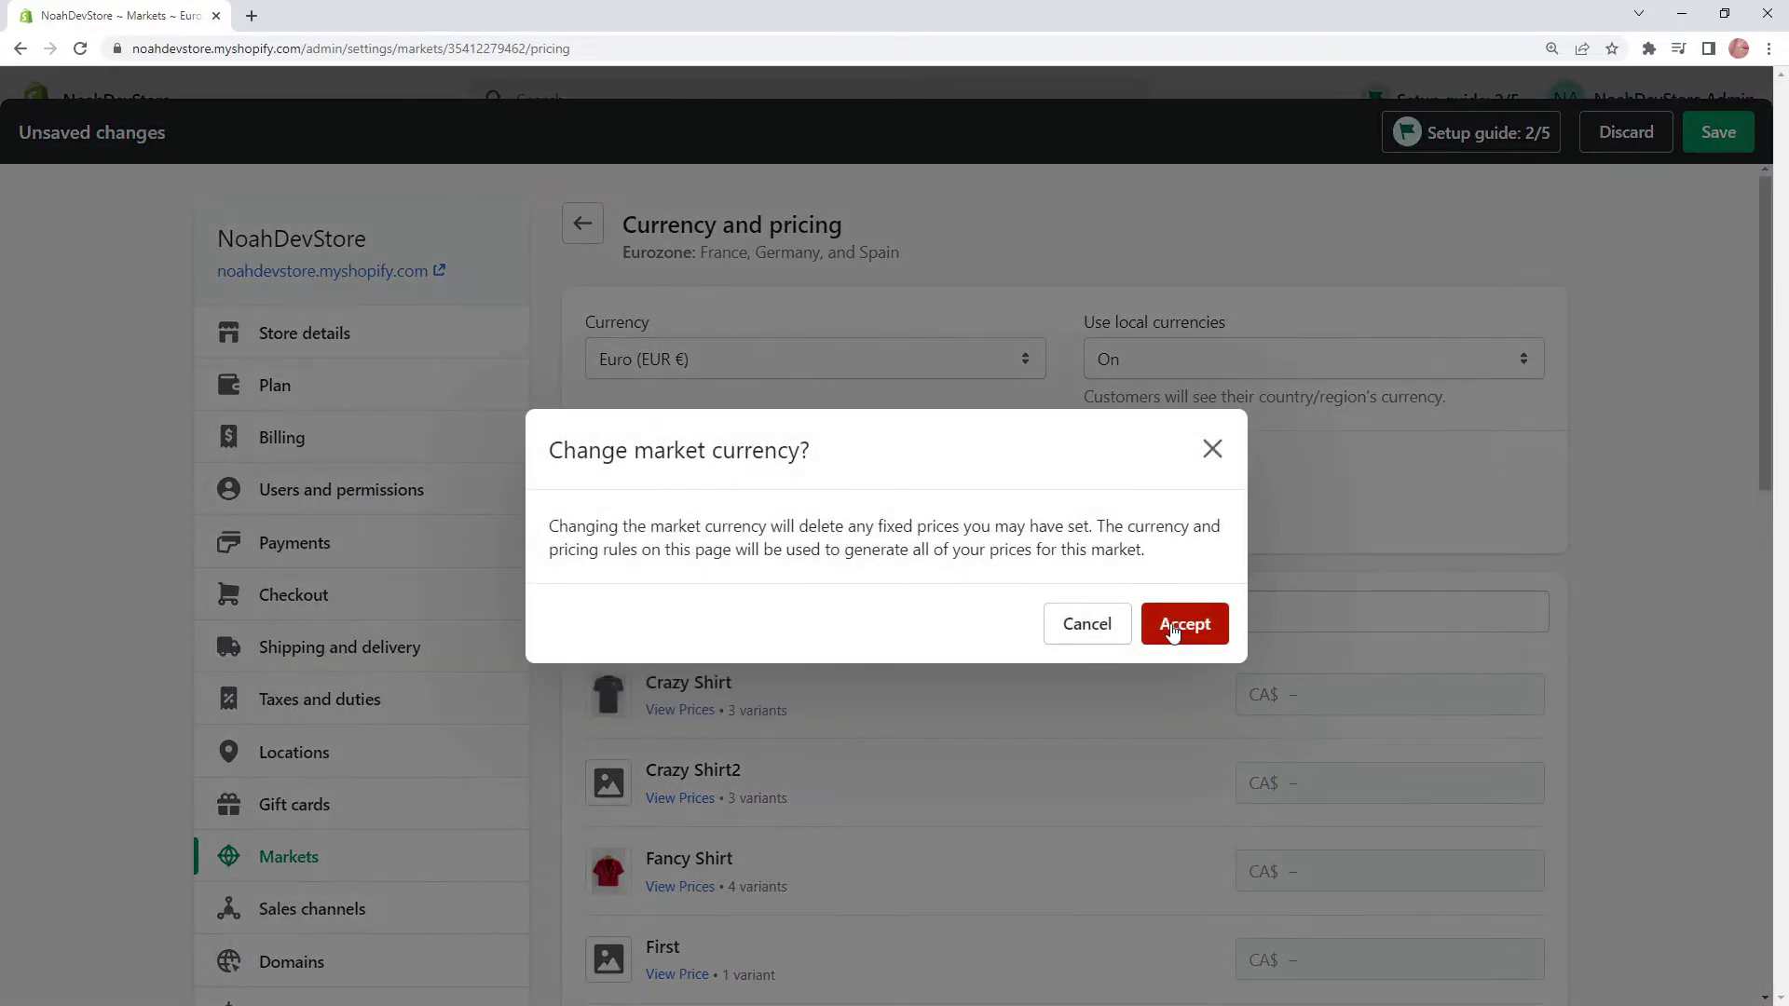
pyautogui.click(1176, 626)
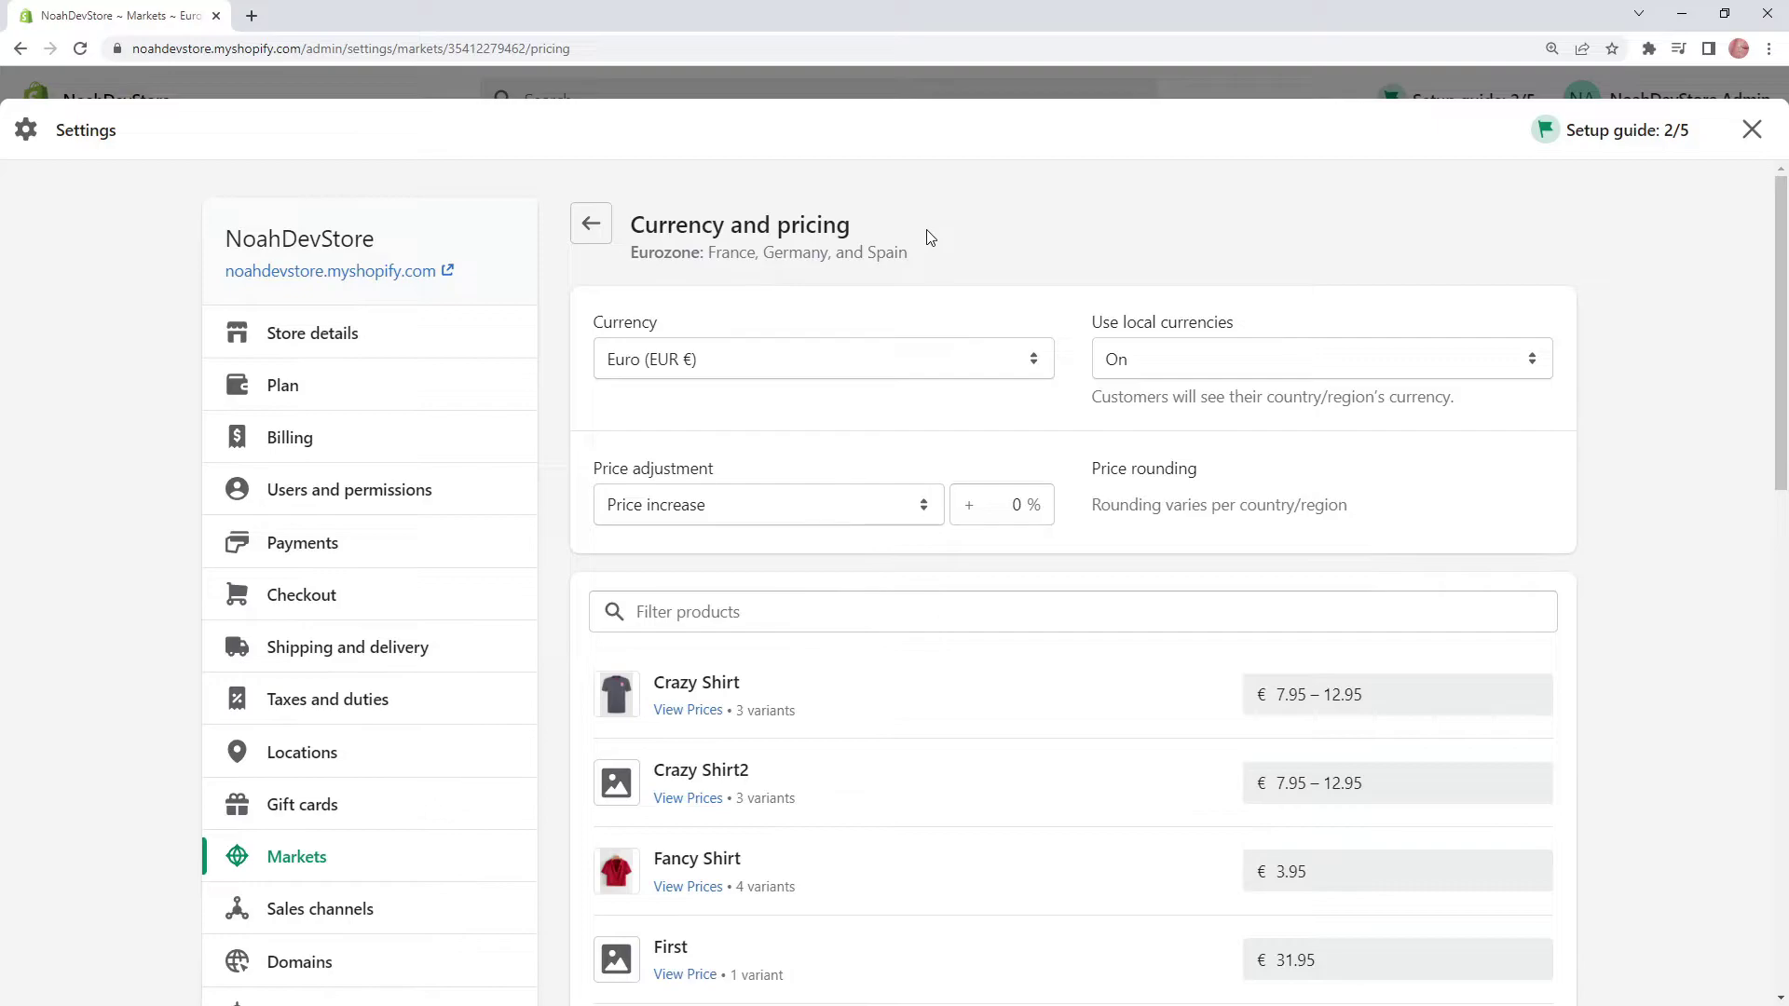
pyautogui.click(593, 225)
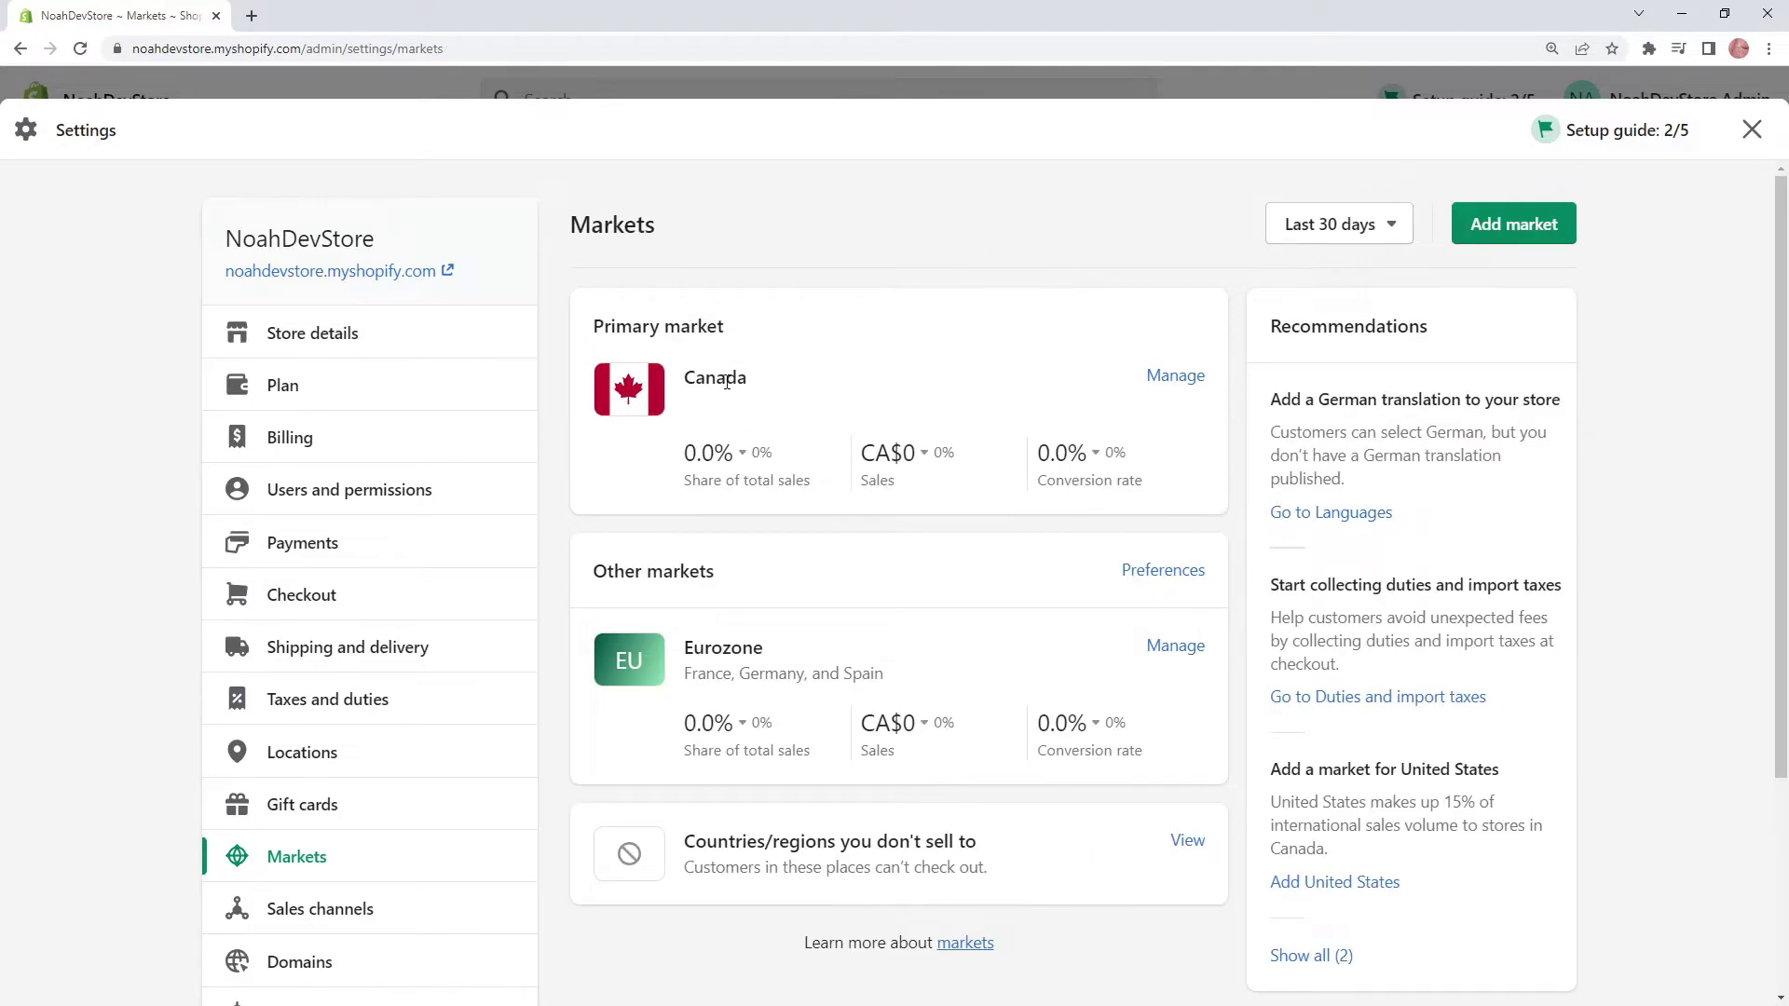
# Review Canada's English and French languages and Canadian Dollar currency, then close Settings
pyautogui.click(1165, 376)
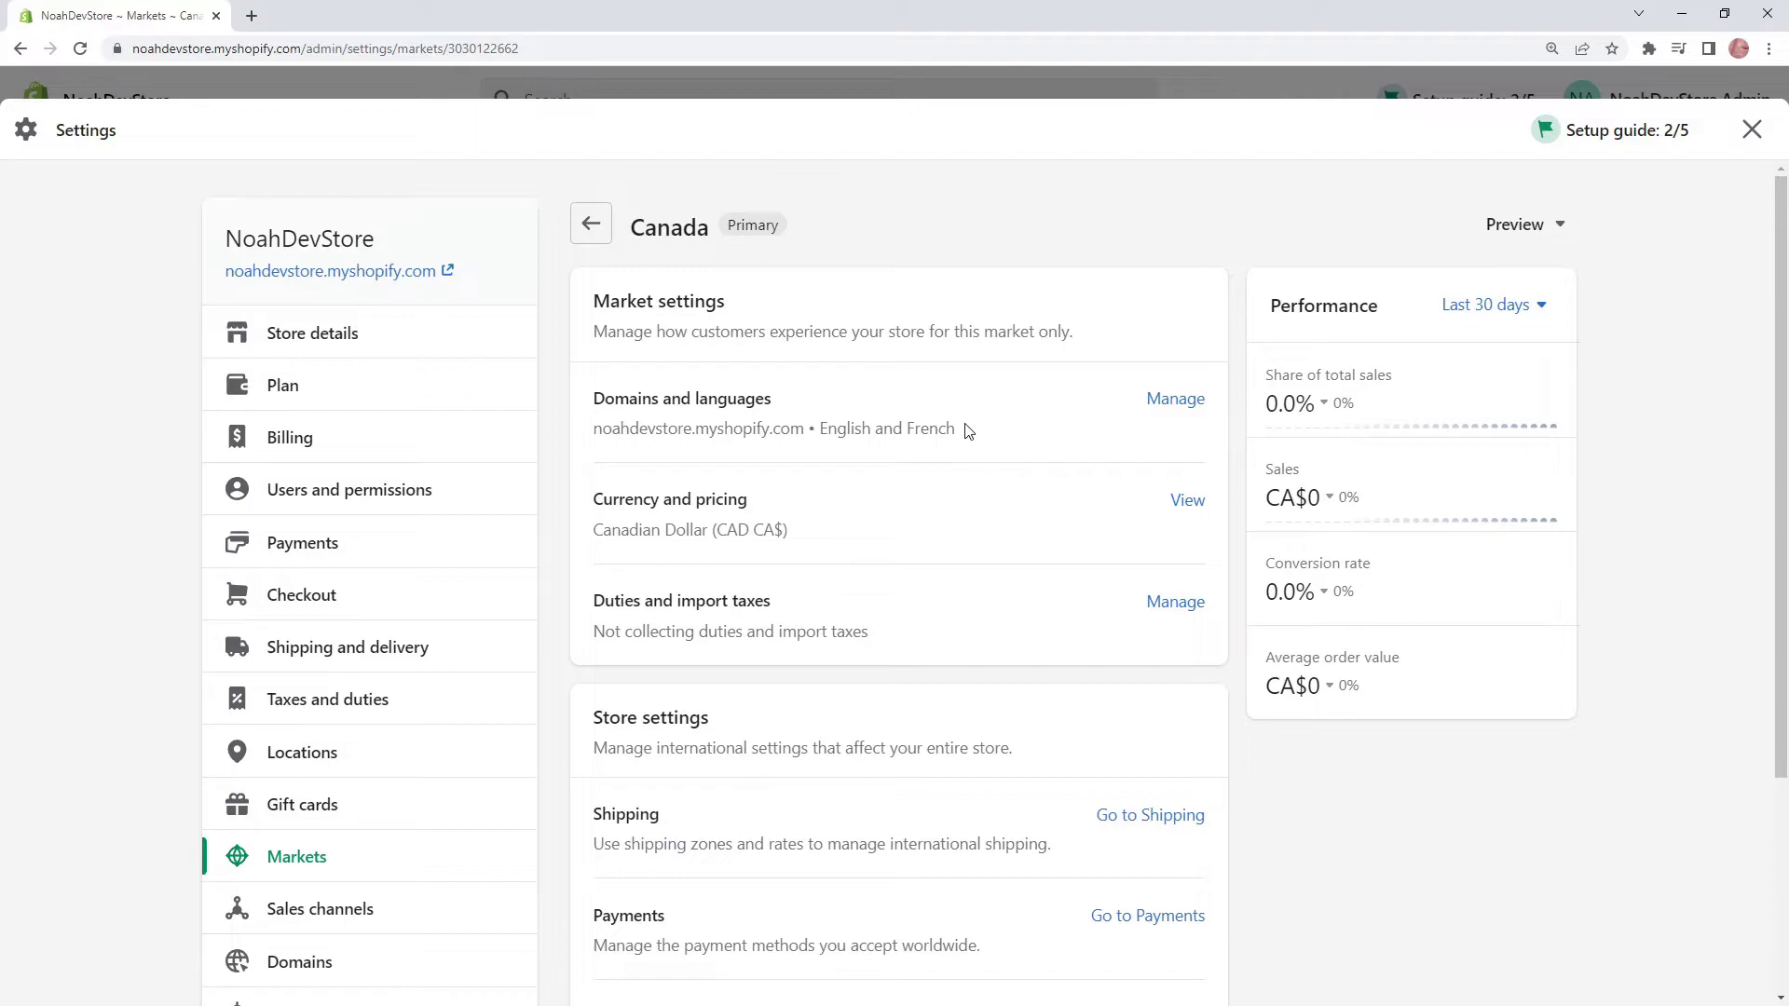
pyautogui.moveTo(966, 429); pyautogui.dragTo(817, 428)
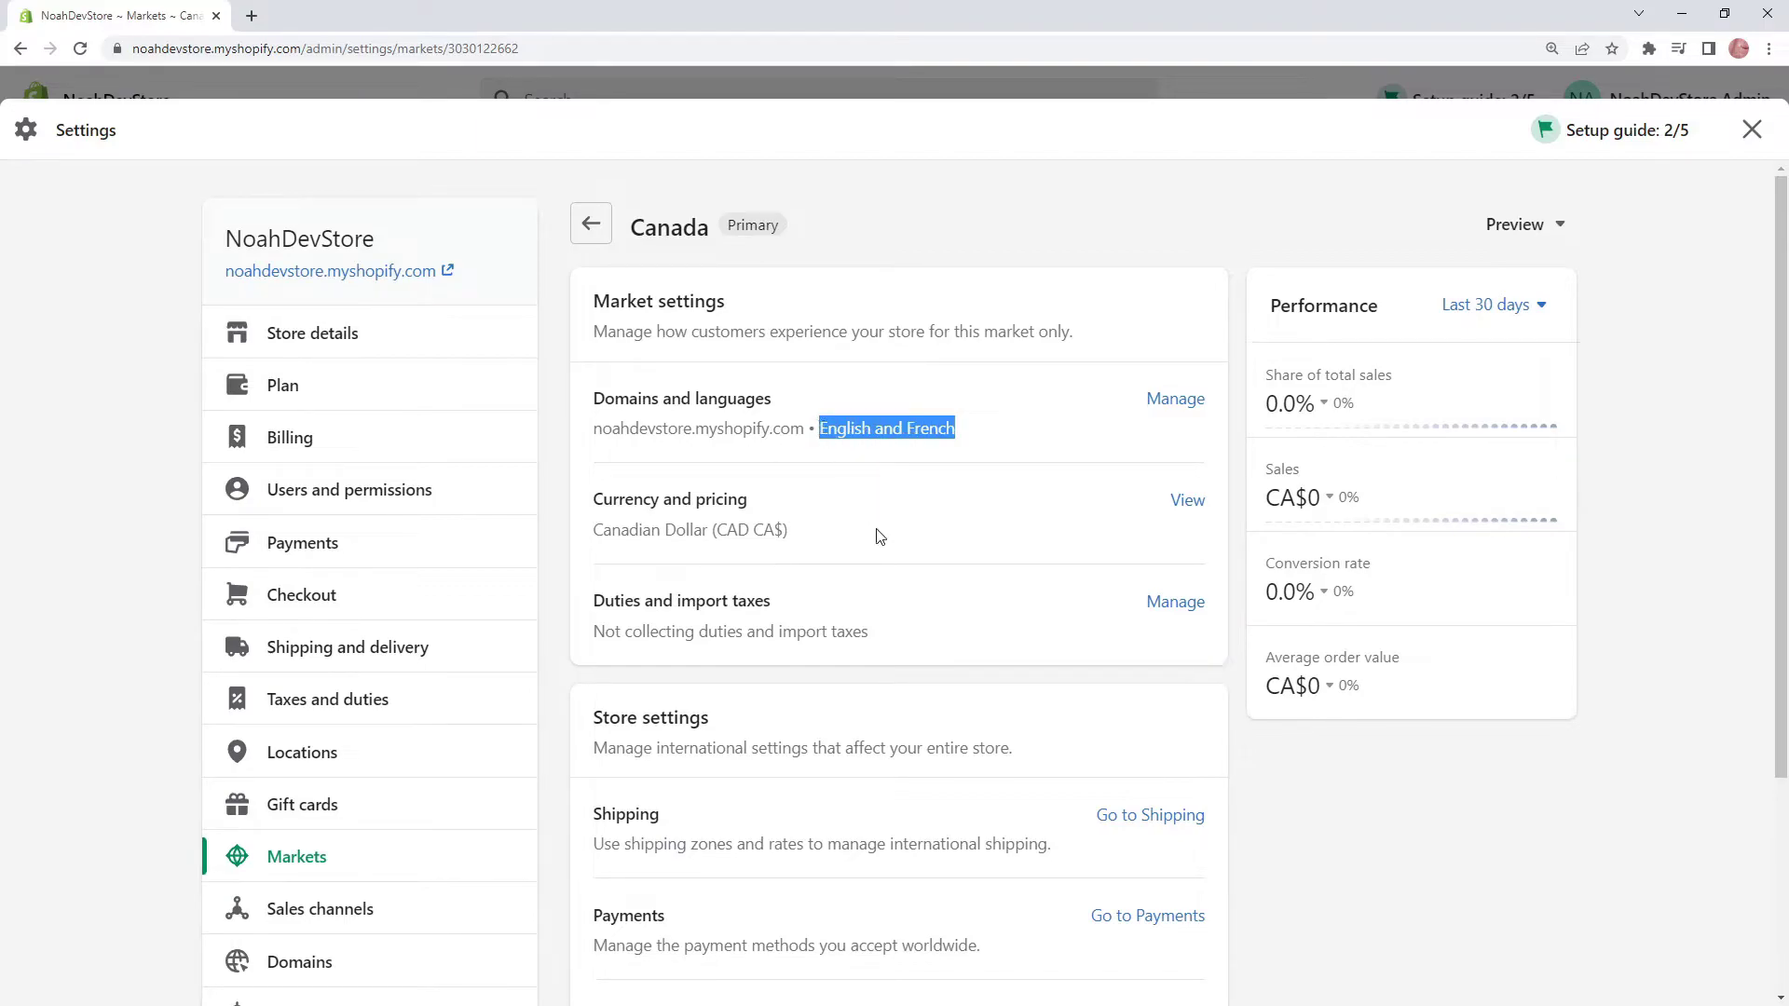
pyautogui.moveTo(875, 538); pyautogui.dragTo(600, 530)
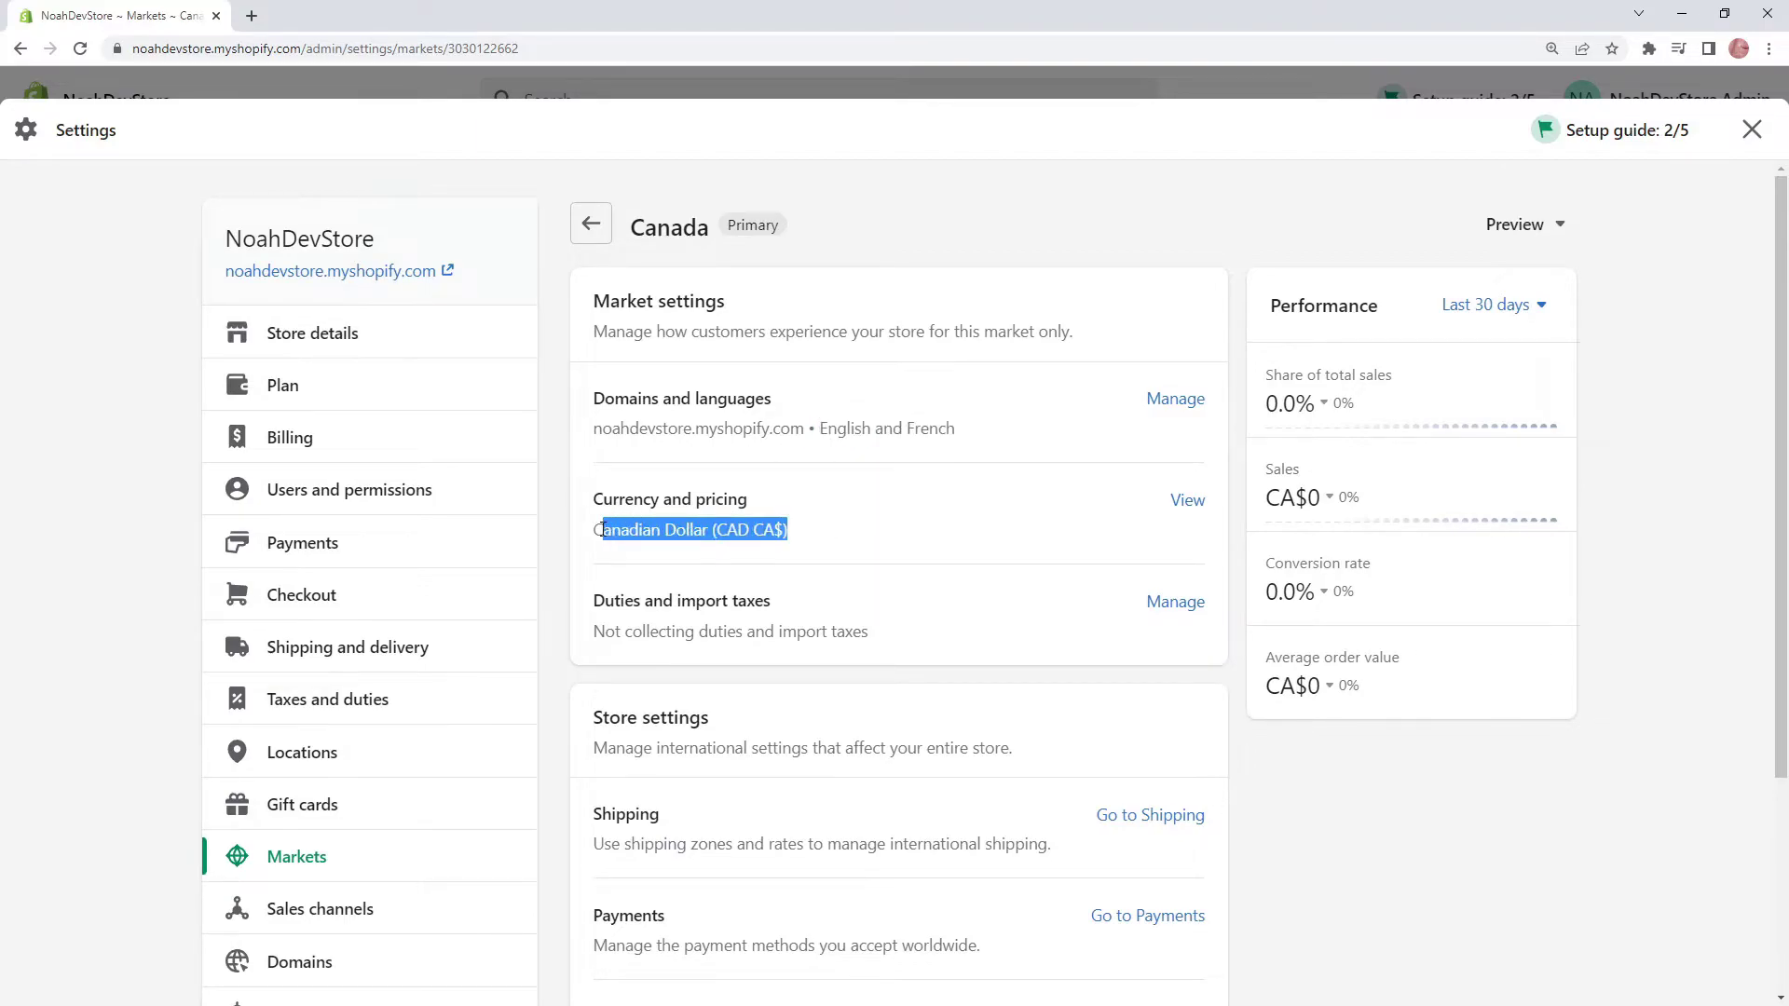
pyautogui.click(903, 539)
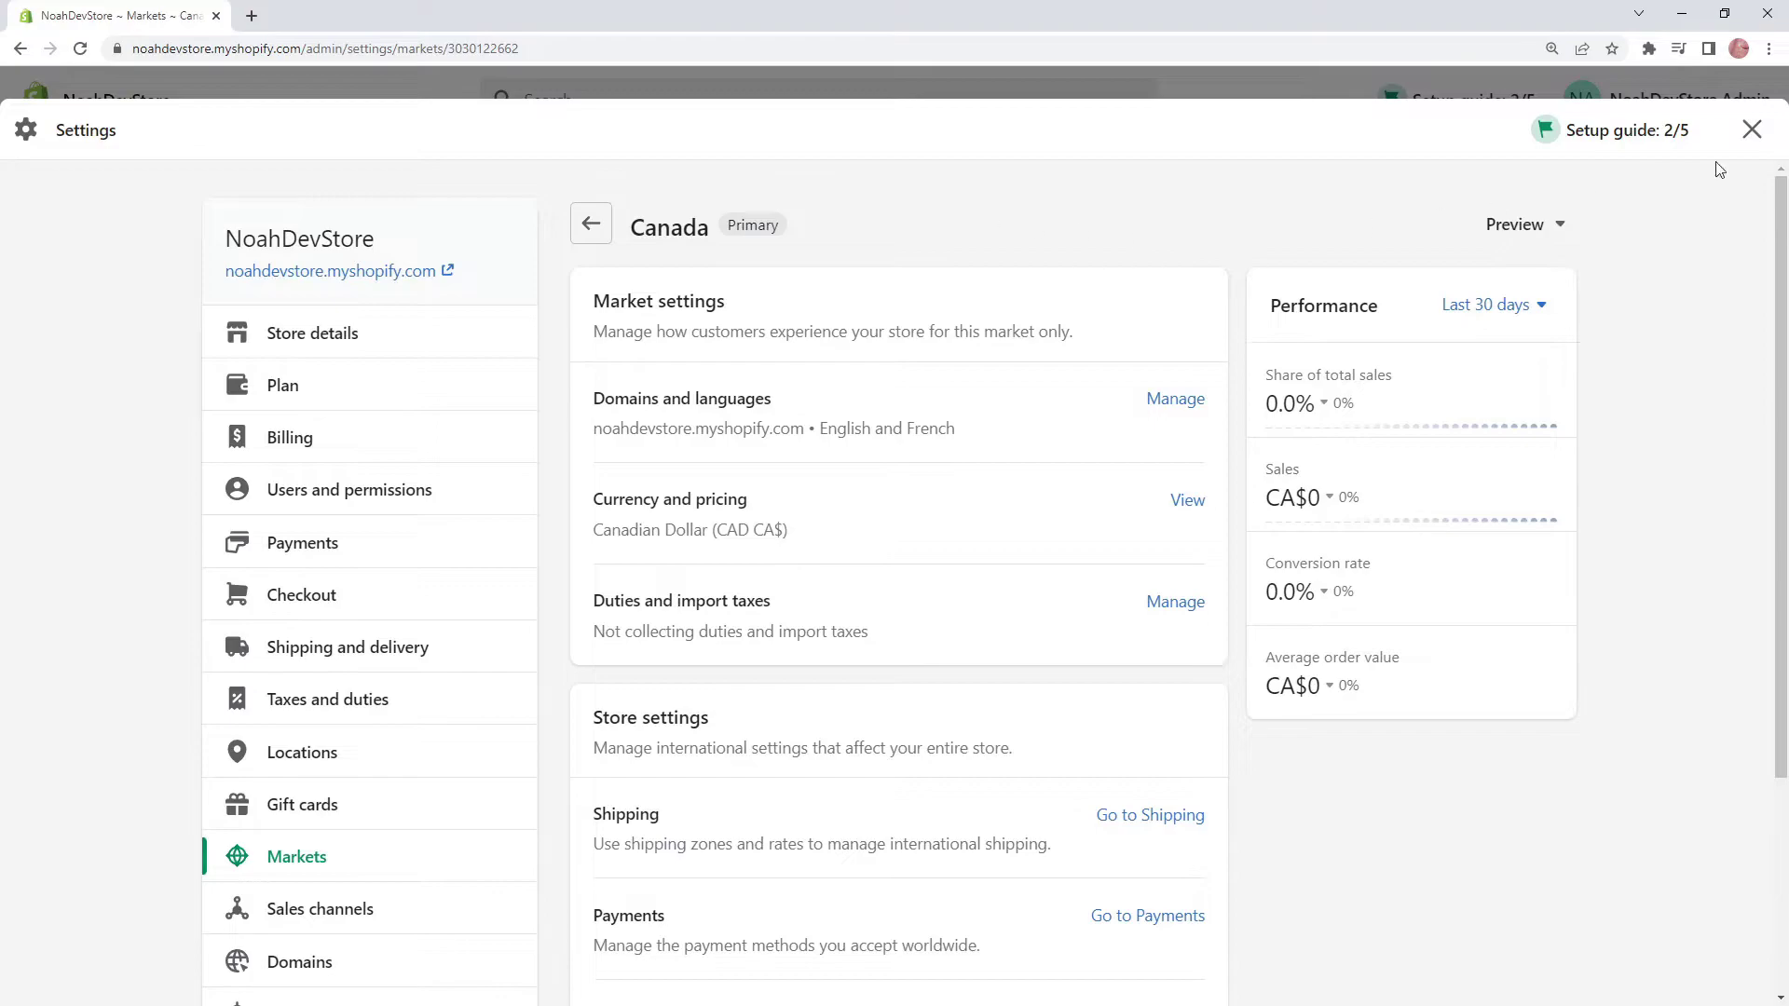
pyautogui.click(1749, 131)
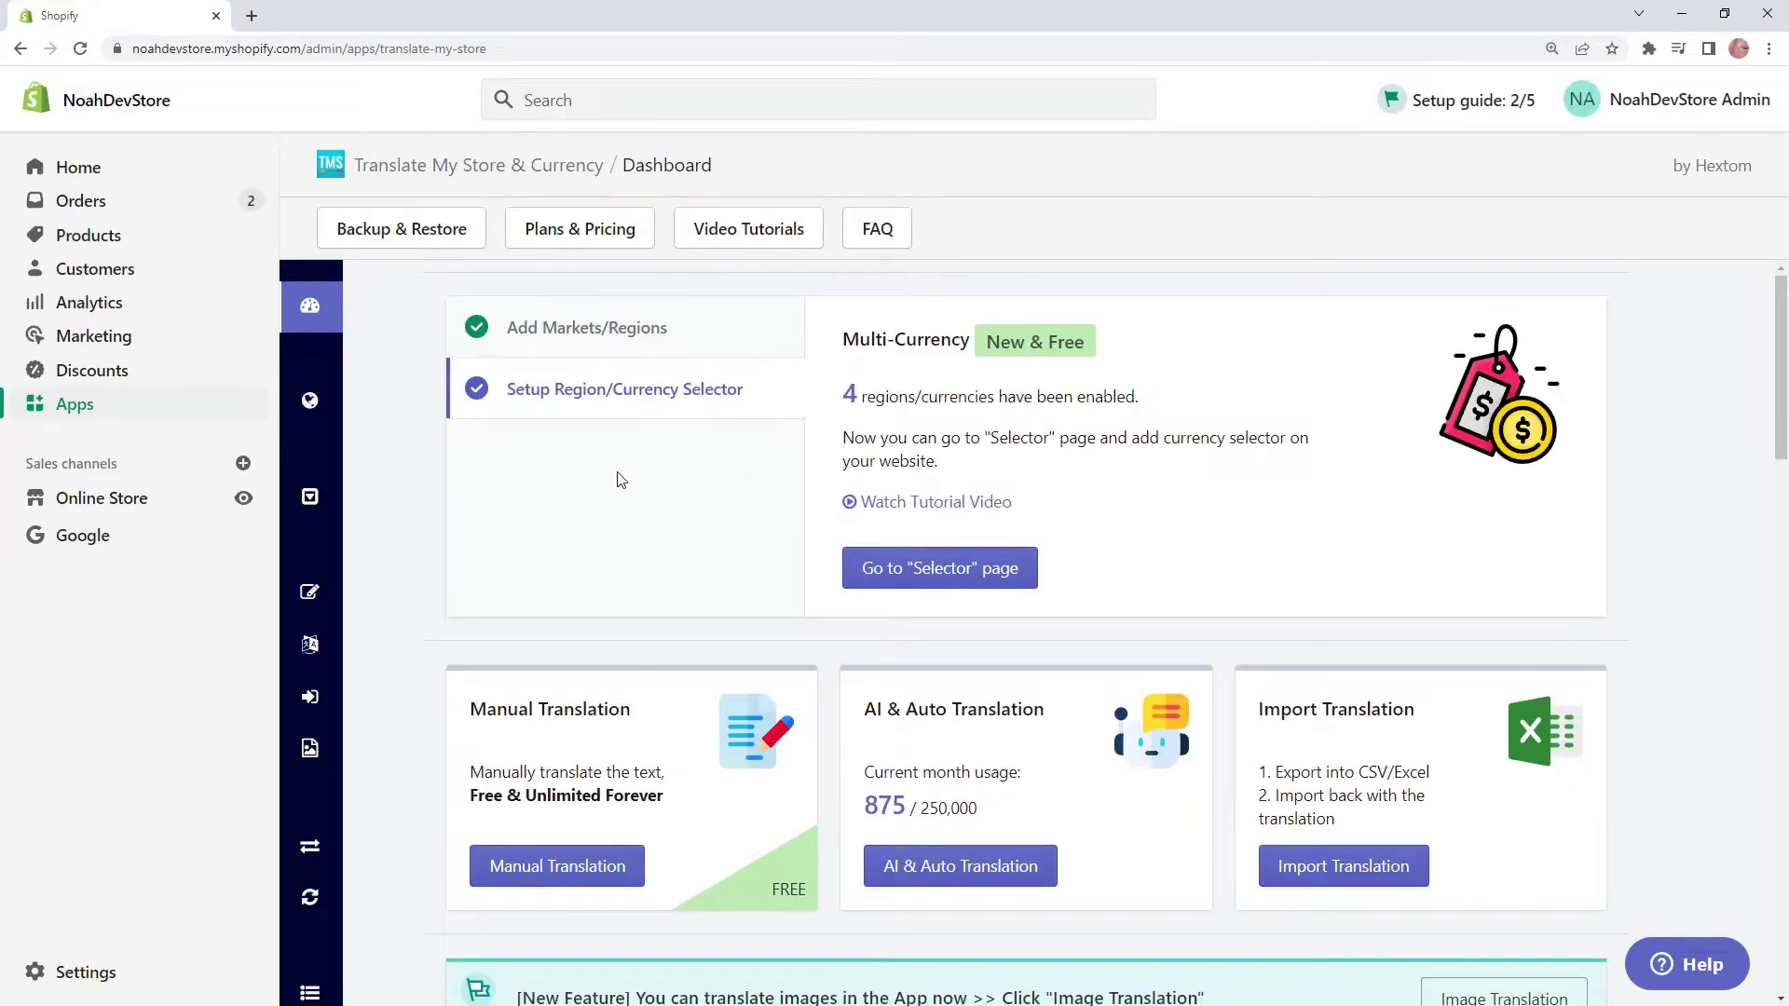
# Open the Region & Languages page and note the market syncing message
pyautogui.moveTo(404, 401)
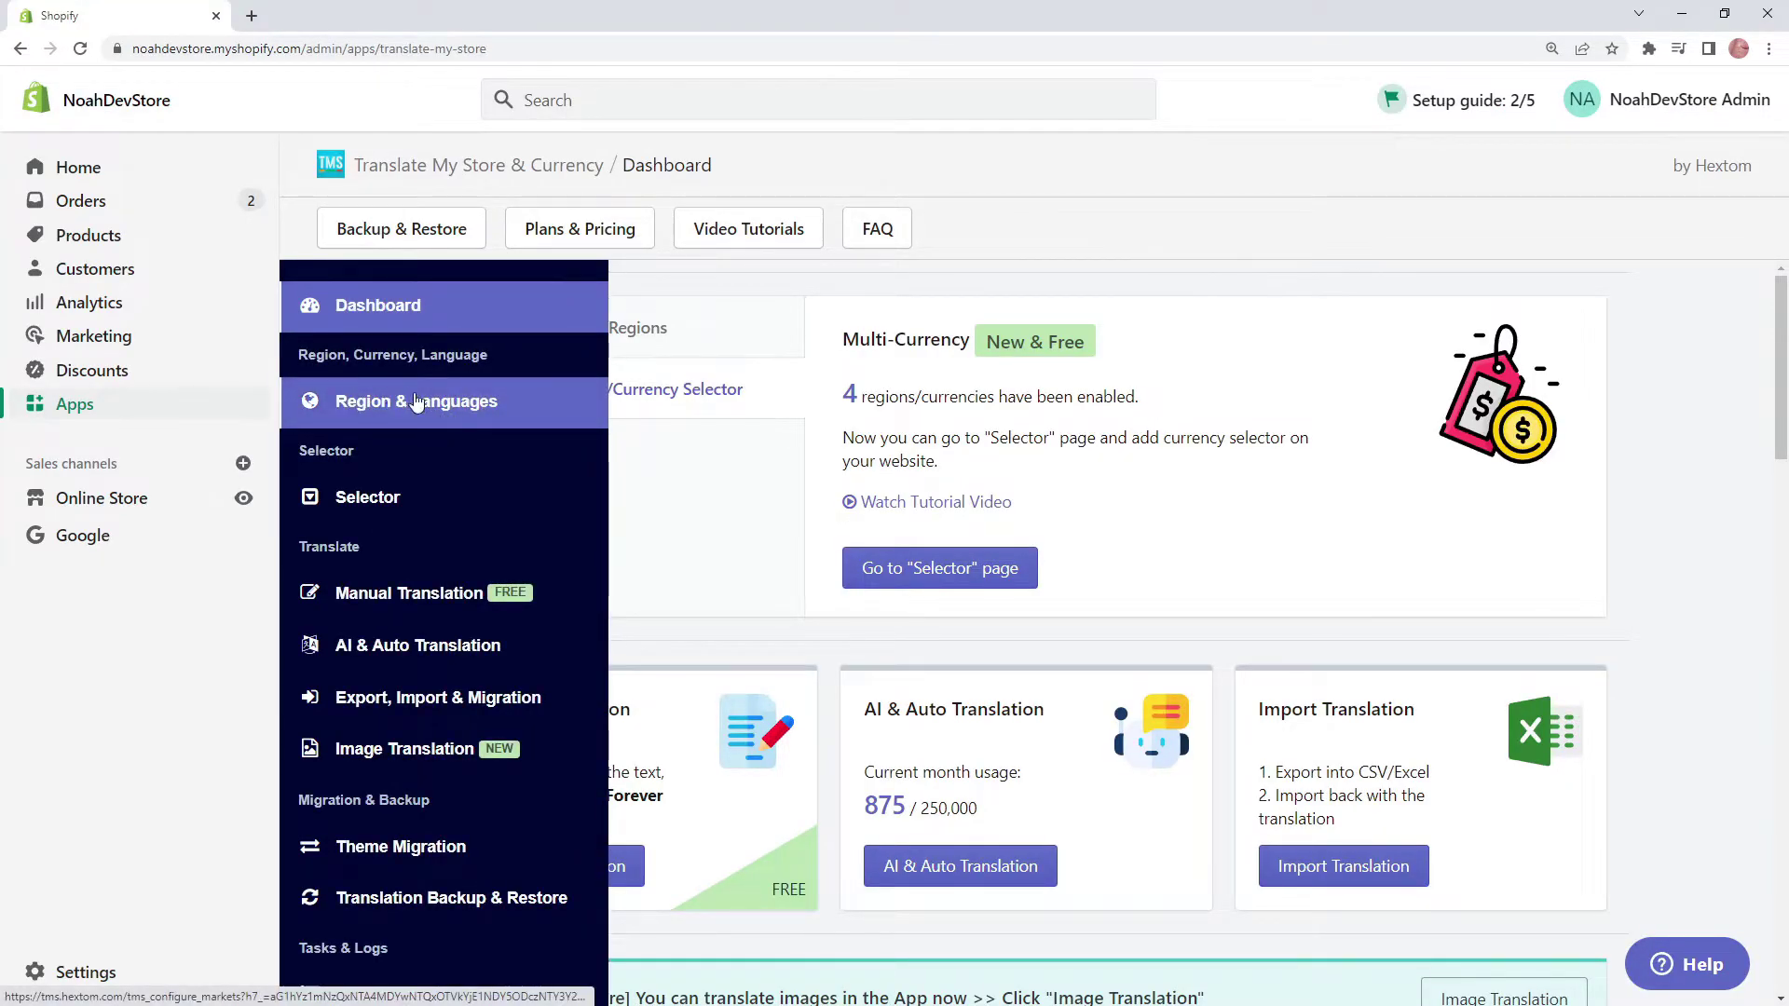
pyautogui.click(467, 422)
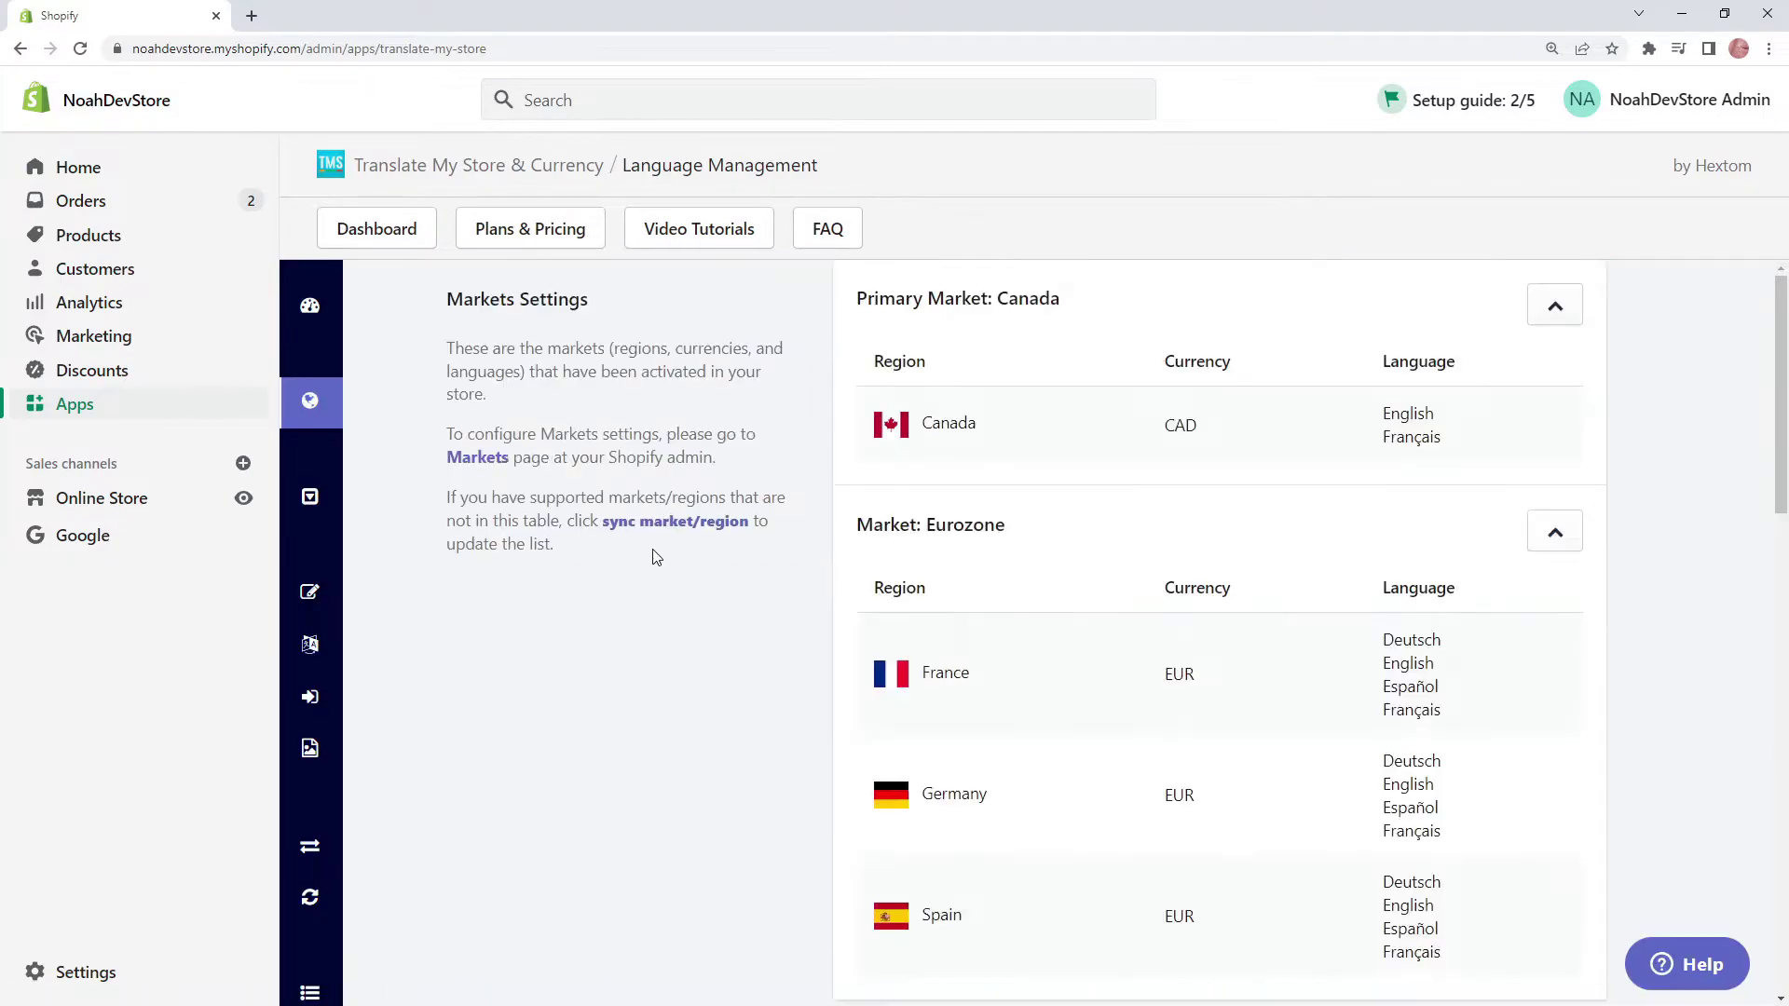
pyautogui.moveTo(575, 550); pyautogui.dragTo(445, 496)
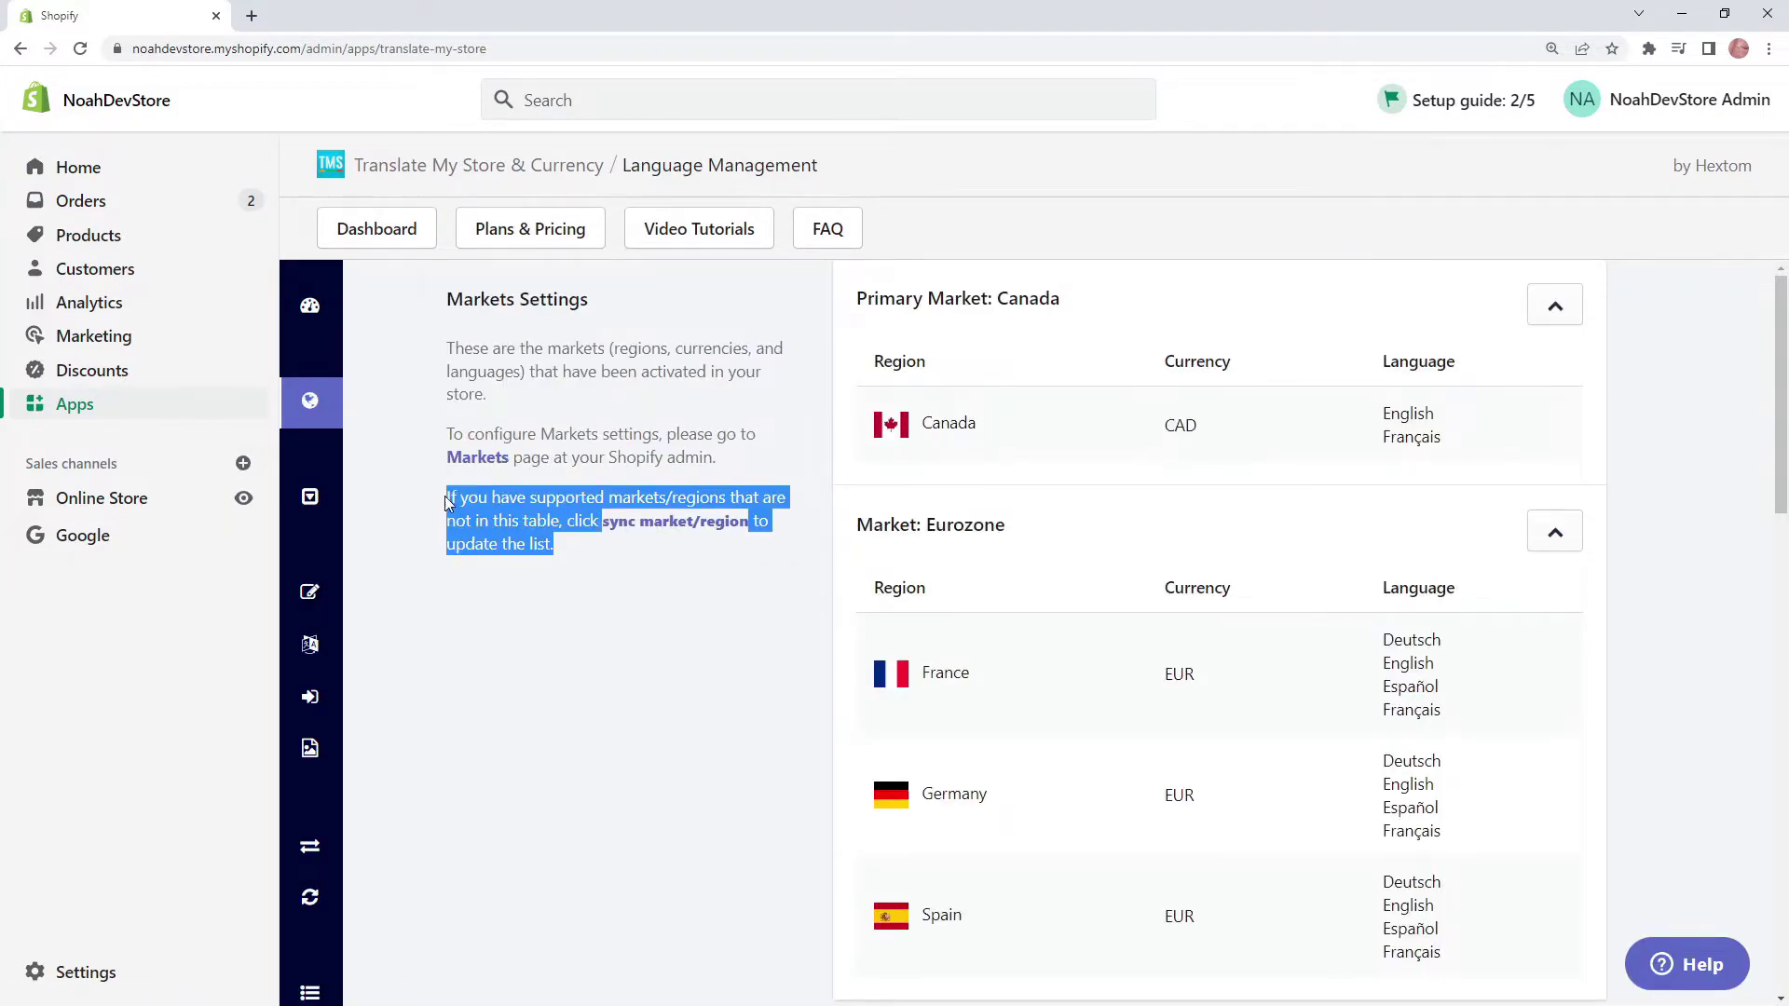
pyautogui.click(678, 533)
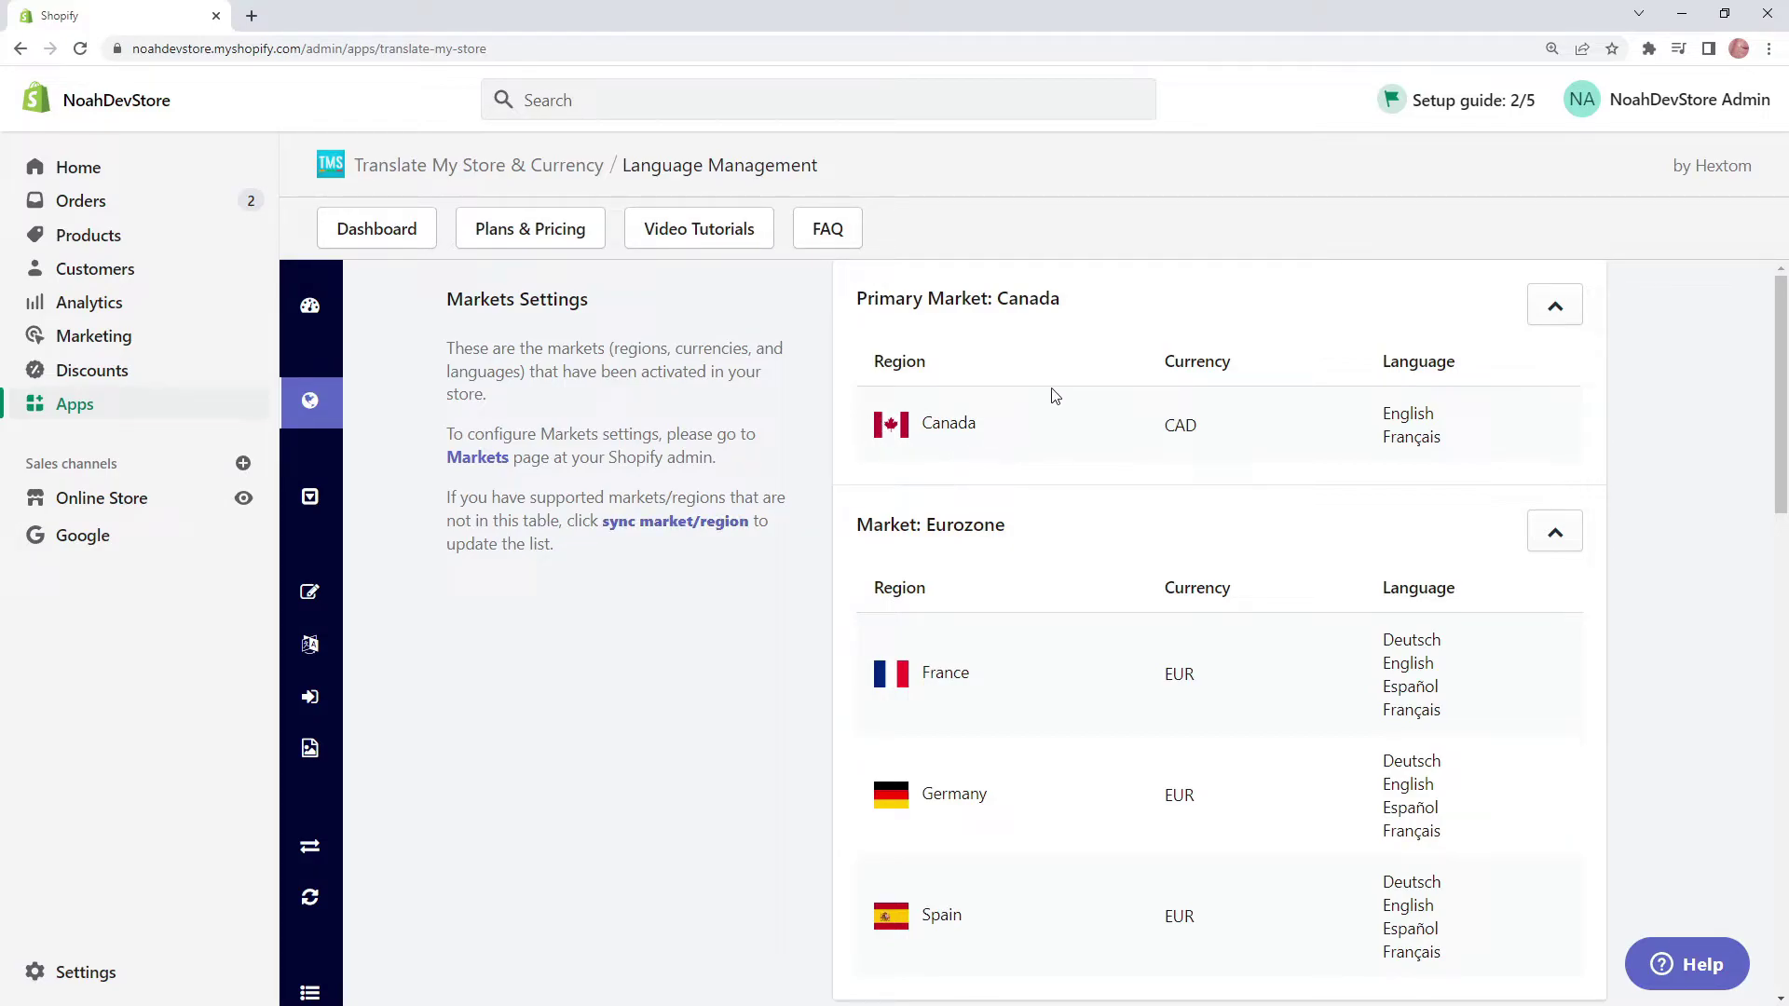
pyautogui.scroll(-1, 841, 649)
pyautogui.scroll(1, 1430, 598)
# Check the Primary Market row: Canada in CAD with English and Français
pyautogui.moveTo(1088, 314); pyautogui.dragTo(929, 297)
pyautogui.click(1005, 354)
pyautogui.moveTo(998, 436); pyautogui.dragTo(919, 438)
pyautogui.click(1004, 436)
pyautogui.moveTo(1210, 431); pyautogui.dragTo(1164, 431)
pyautogui.click(1261, 425)
pyautogui.moveTo(1385, 412); pyautogui.dragTo(1463, 443)
pyautogui.click(1463, 444)
# Check the Eurozone table: France in EUR with Deutsch and Español
pyautogui.scroll(-1, 990, 499)
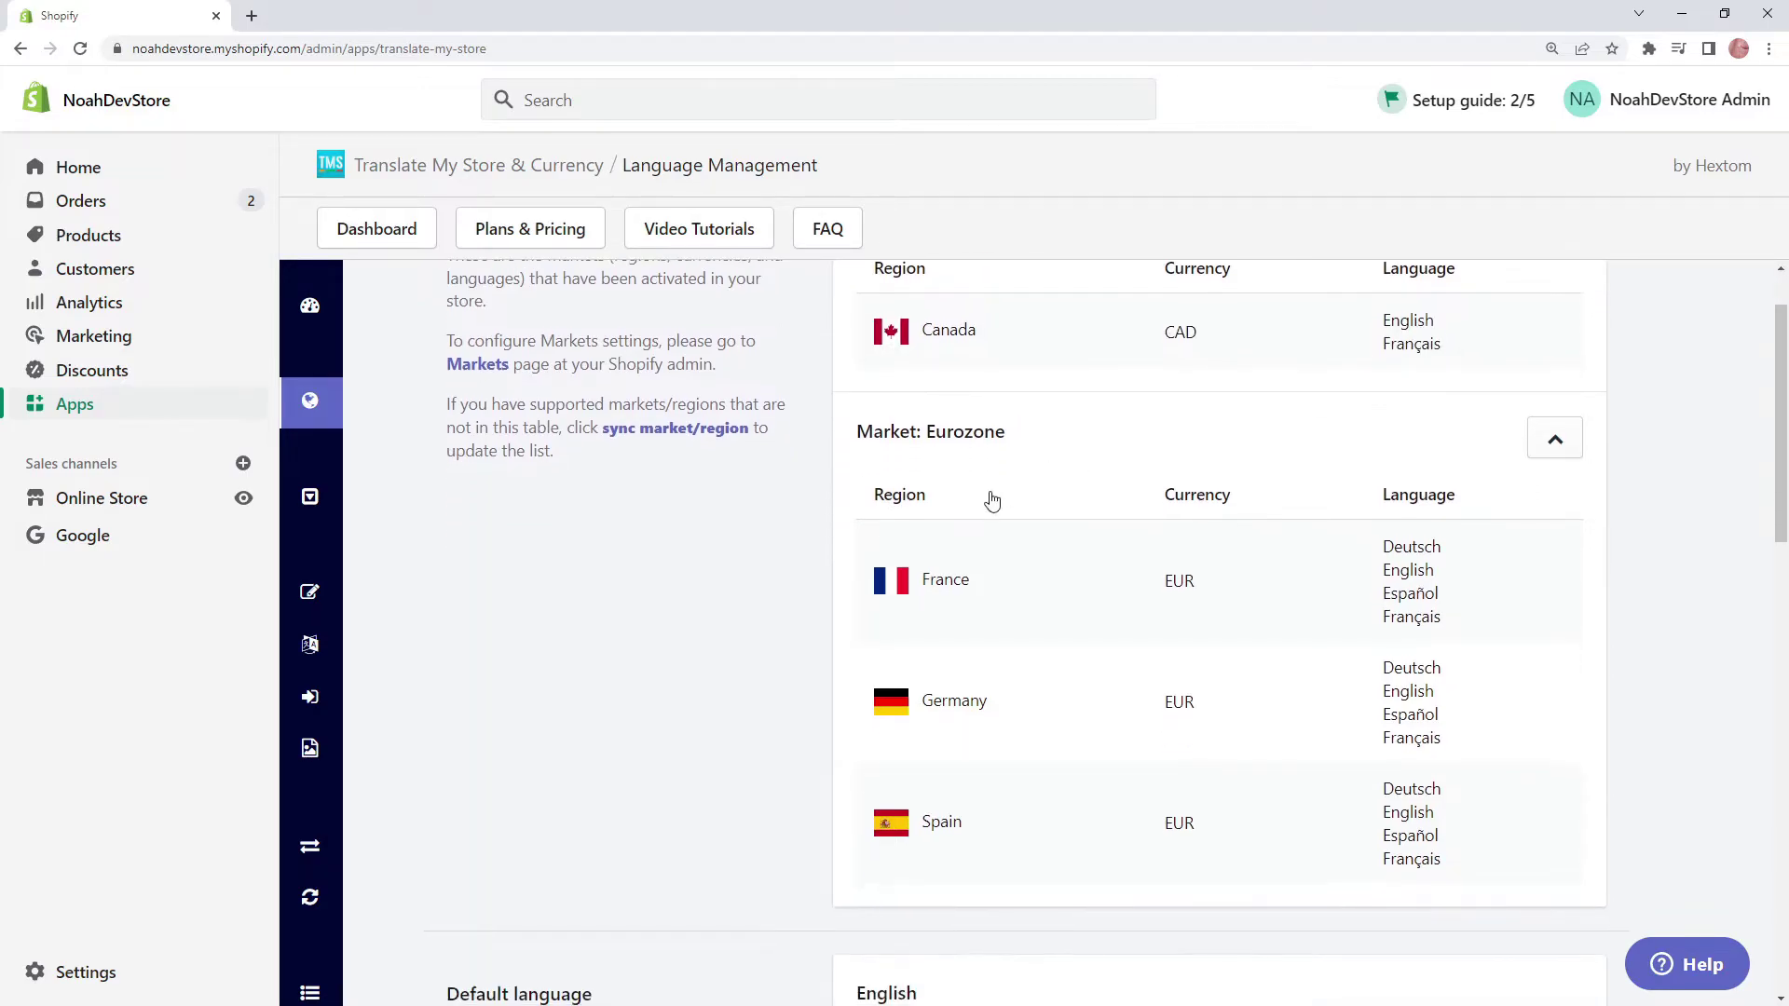
pyautogui.moveTo(1018, 434); pyautogui.dragTo(925, 430)
pyautogui.click(1067, 438)
pyautogui.moveTo(1165, 580); pyautogui.dragTo(1199, 583)
pyautogui.click(1204, 585)
pyautogui.moveTo(1382, 599); pyautogui.dragTo(1469, 599)
pyautogui.moveTo(1381, 552); pyautogui.dragTo(1444, 548)
pyautogui.click(1412, 533)
pyautogui.scroll(1, 980, 451)
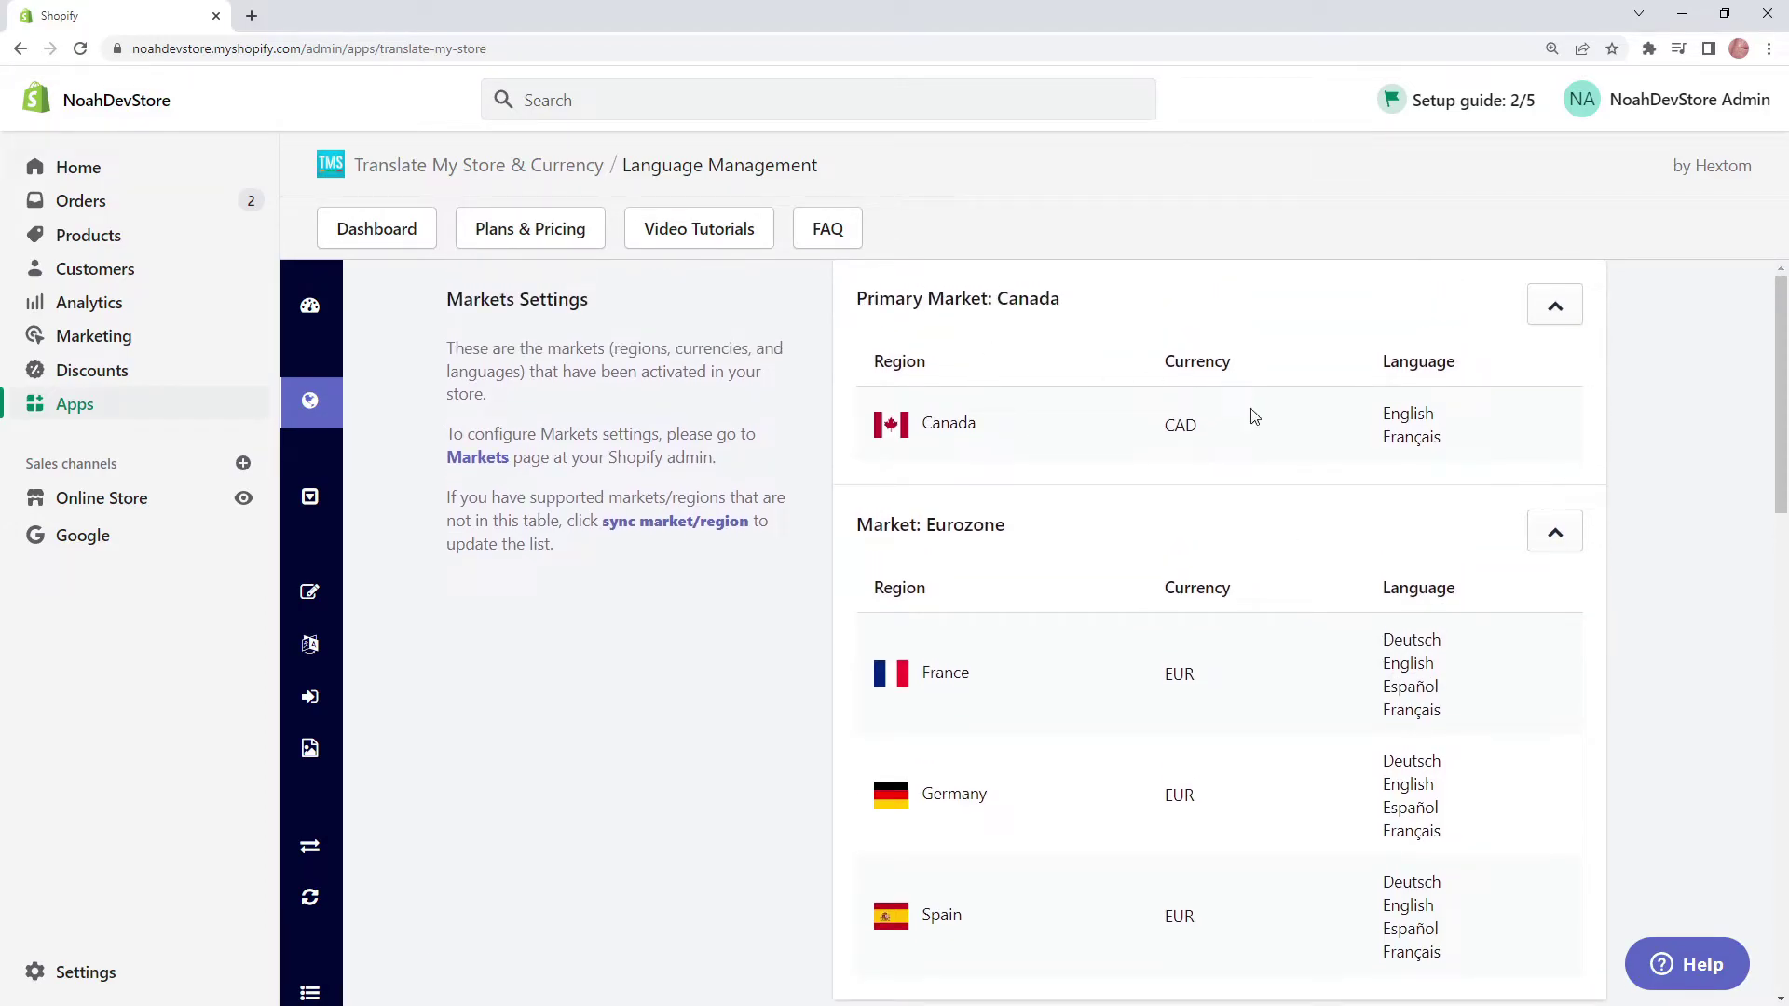
# Scroll past English as the default language down to the Add New Language section
pyautogui.scroll(-5, 1062, 451)
pyautogui.scroll(-1, 995, 391)
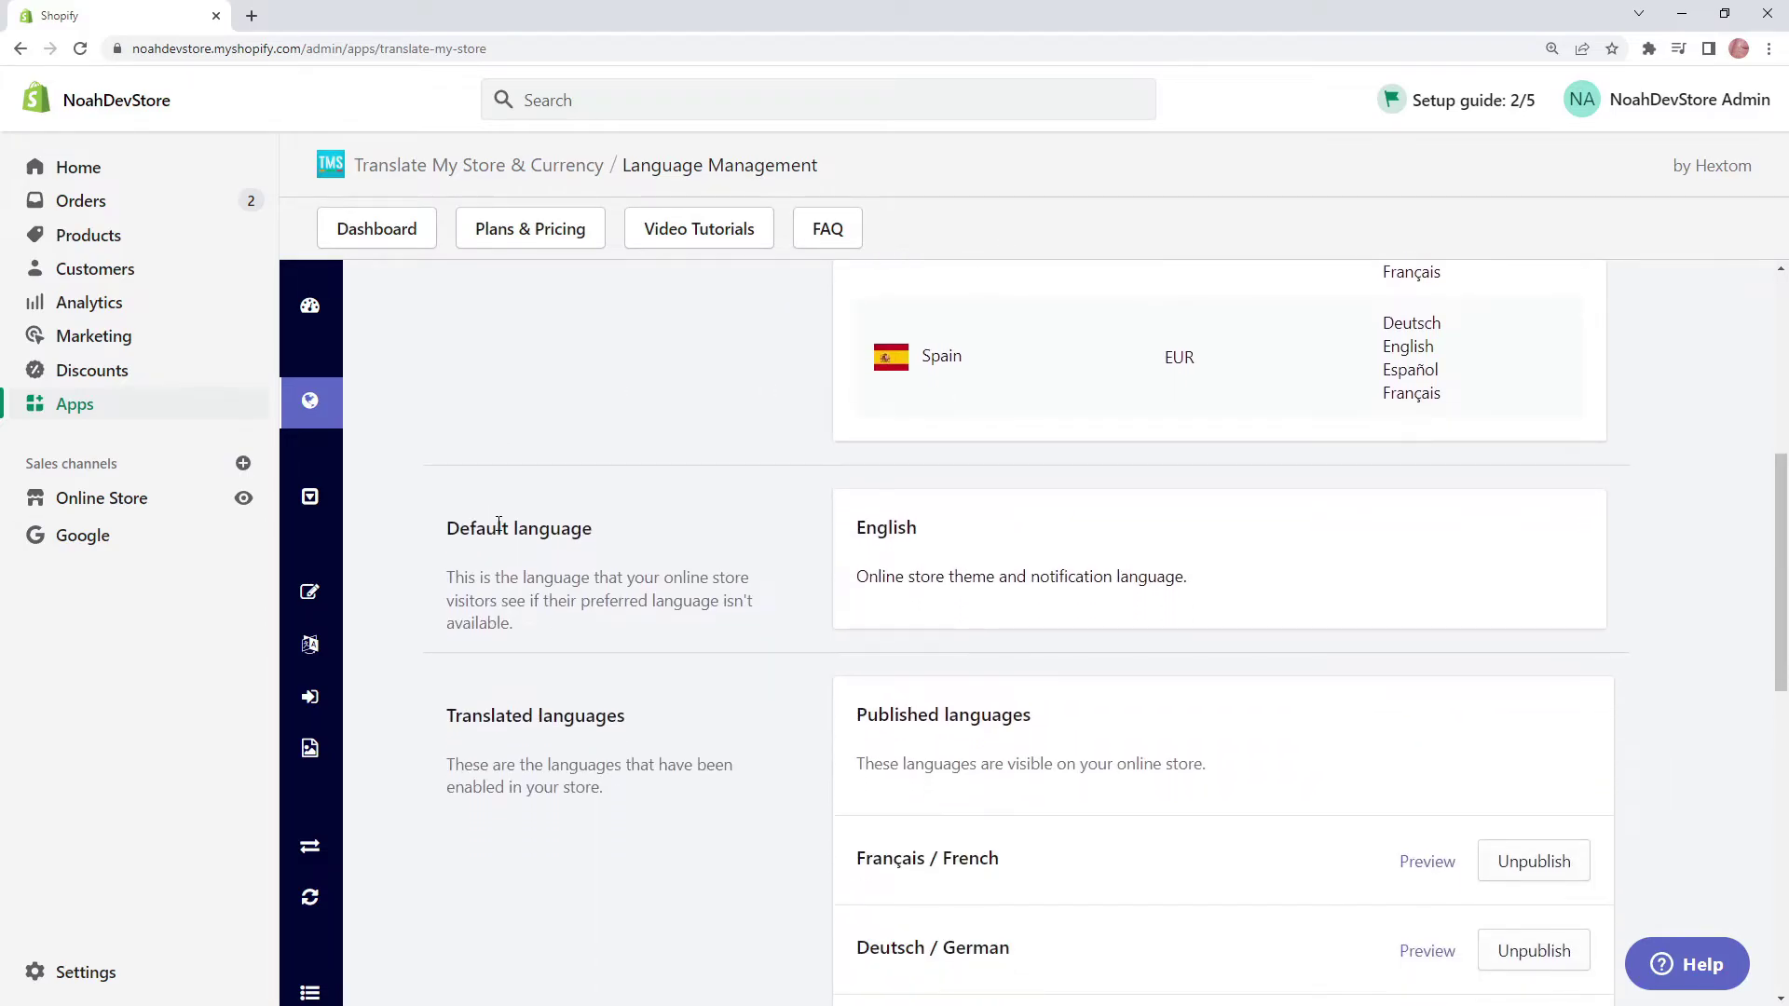
pyautogui.doubleClick(874, 525)
pyautogui.click(981, 542)
pyautogui.scroll(-2, 986, 601)
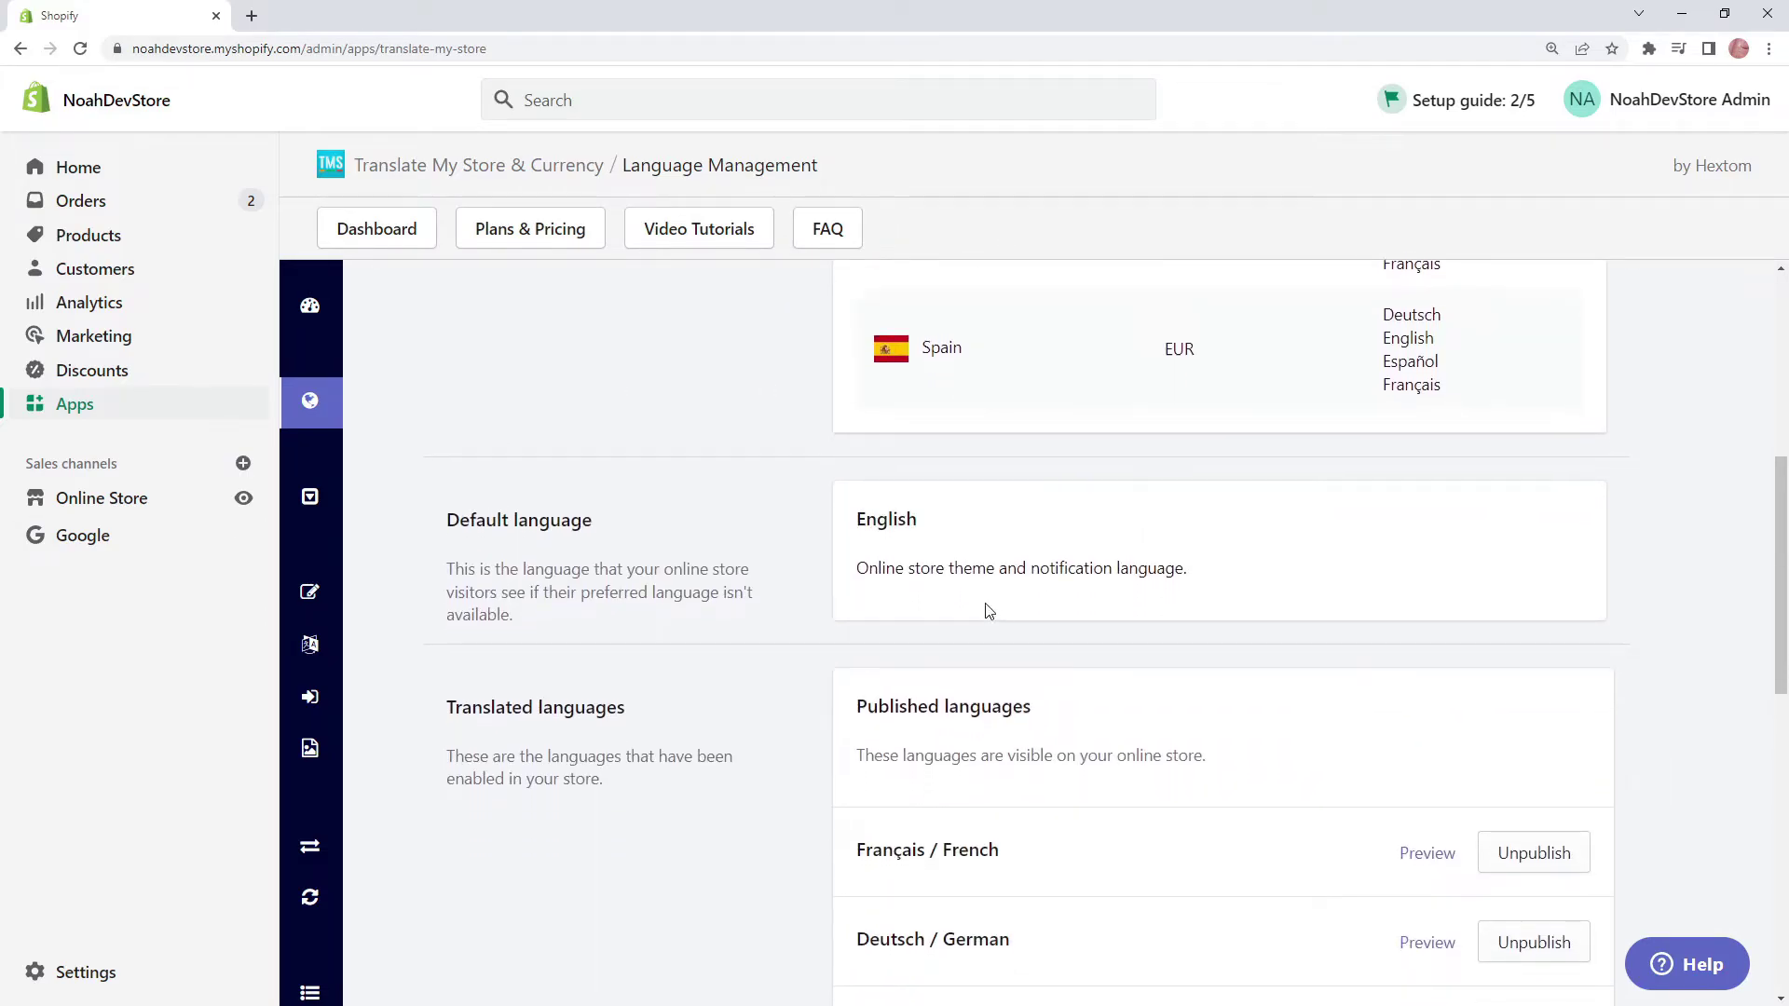
pyautogui.scroll(-1, 1052, 478)
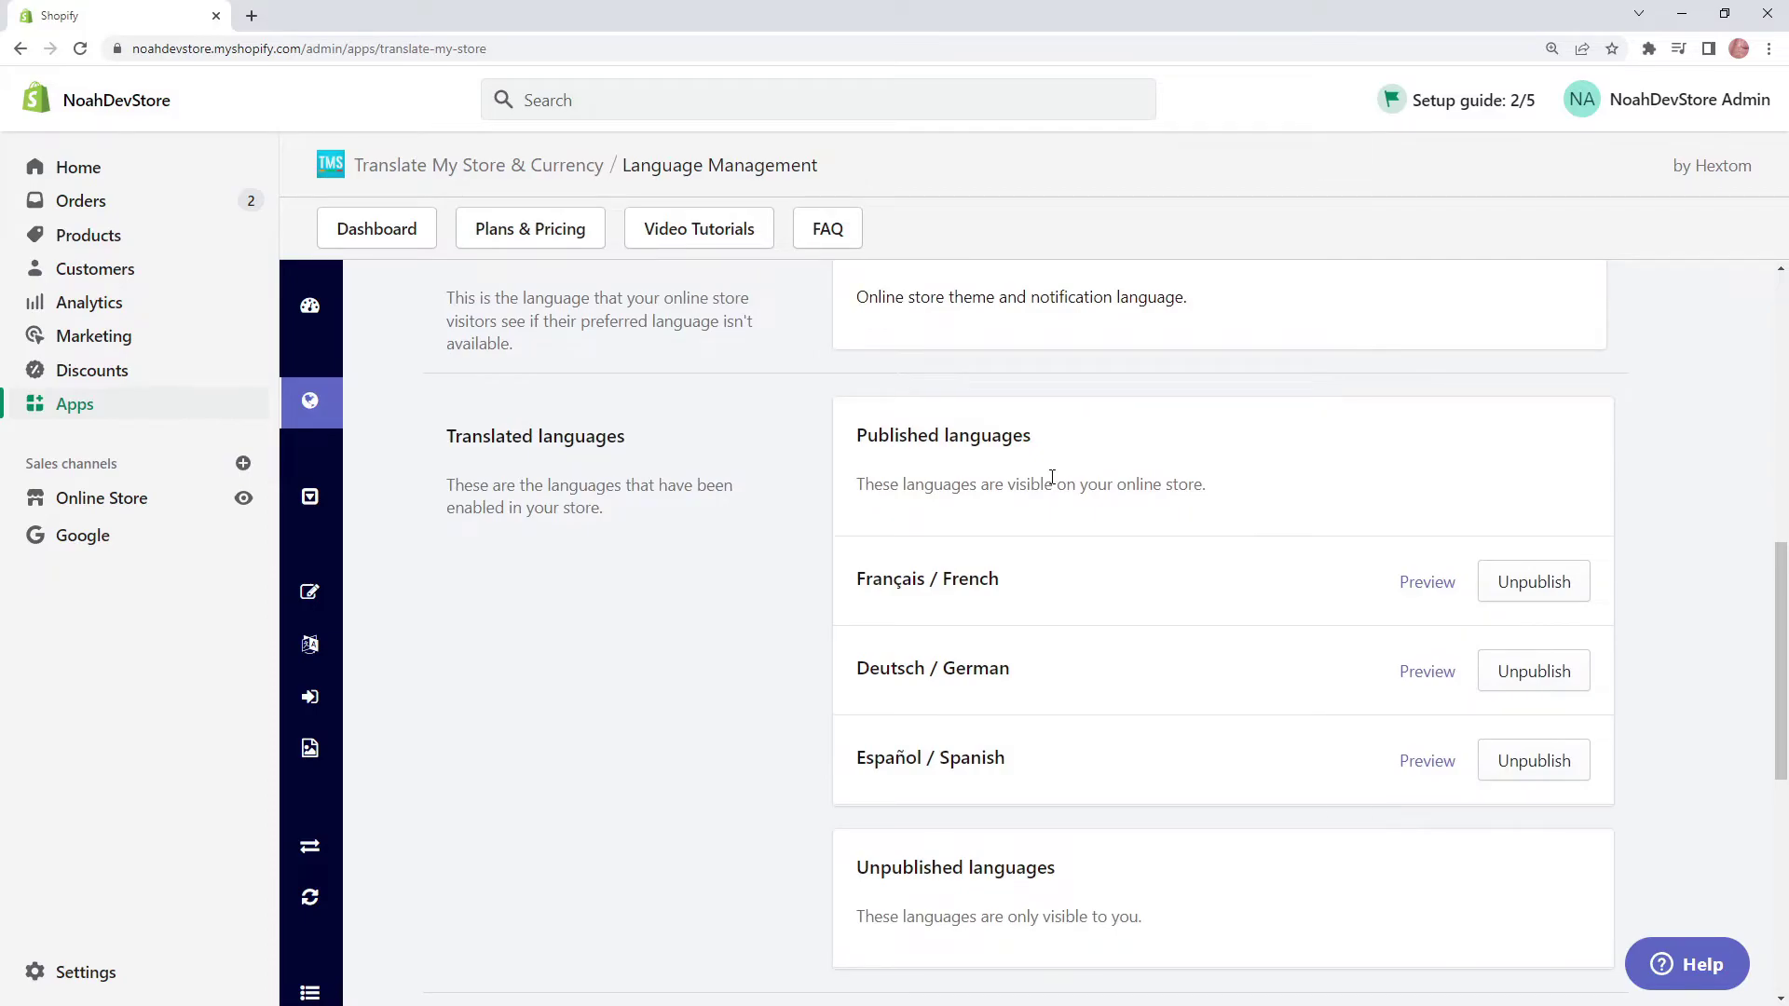
pyautogui.scroll(-1, 1053, 478)
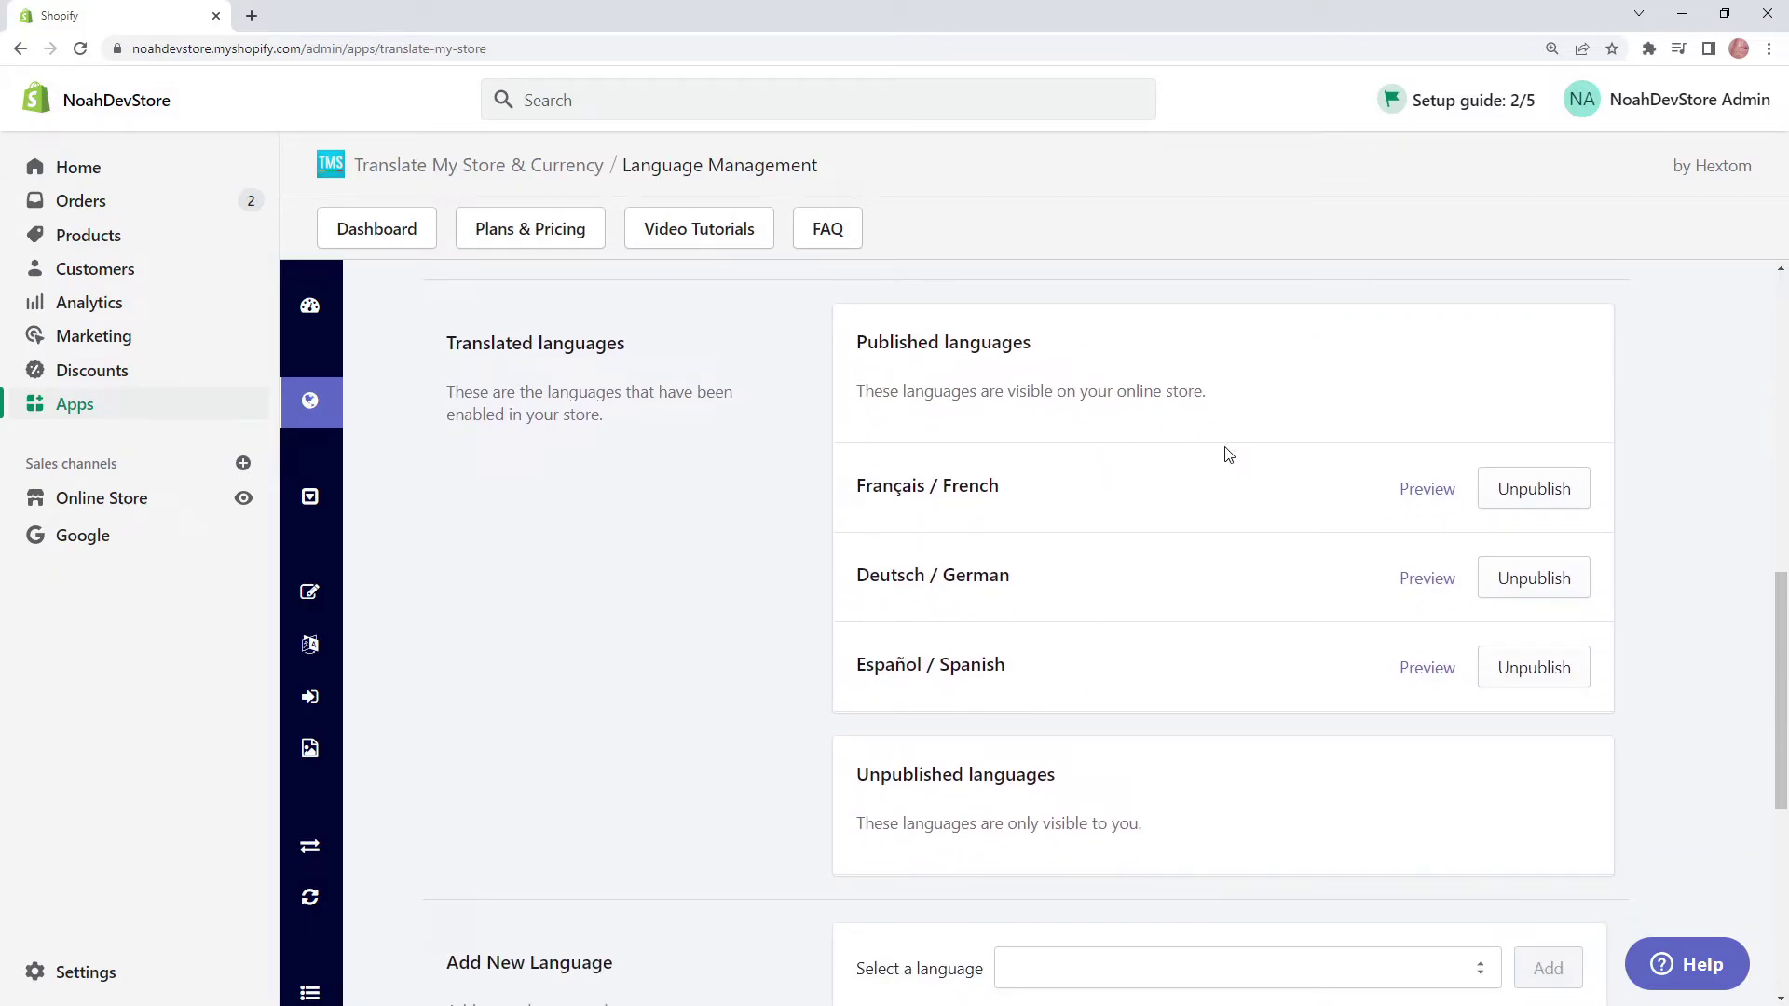
pyautogui.scroll(-3, 1322, 408)
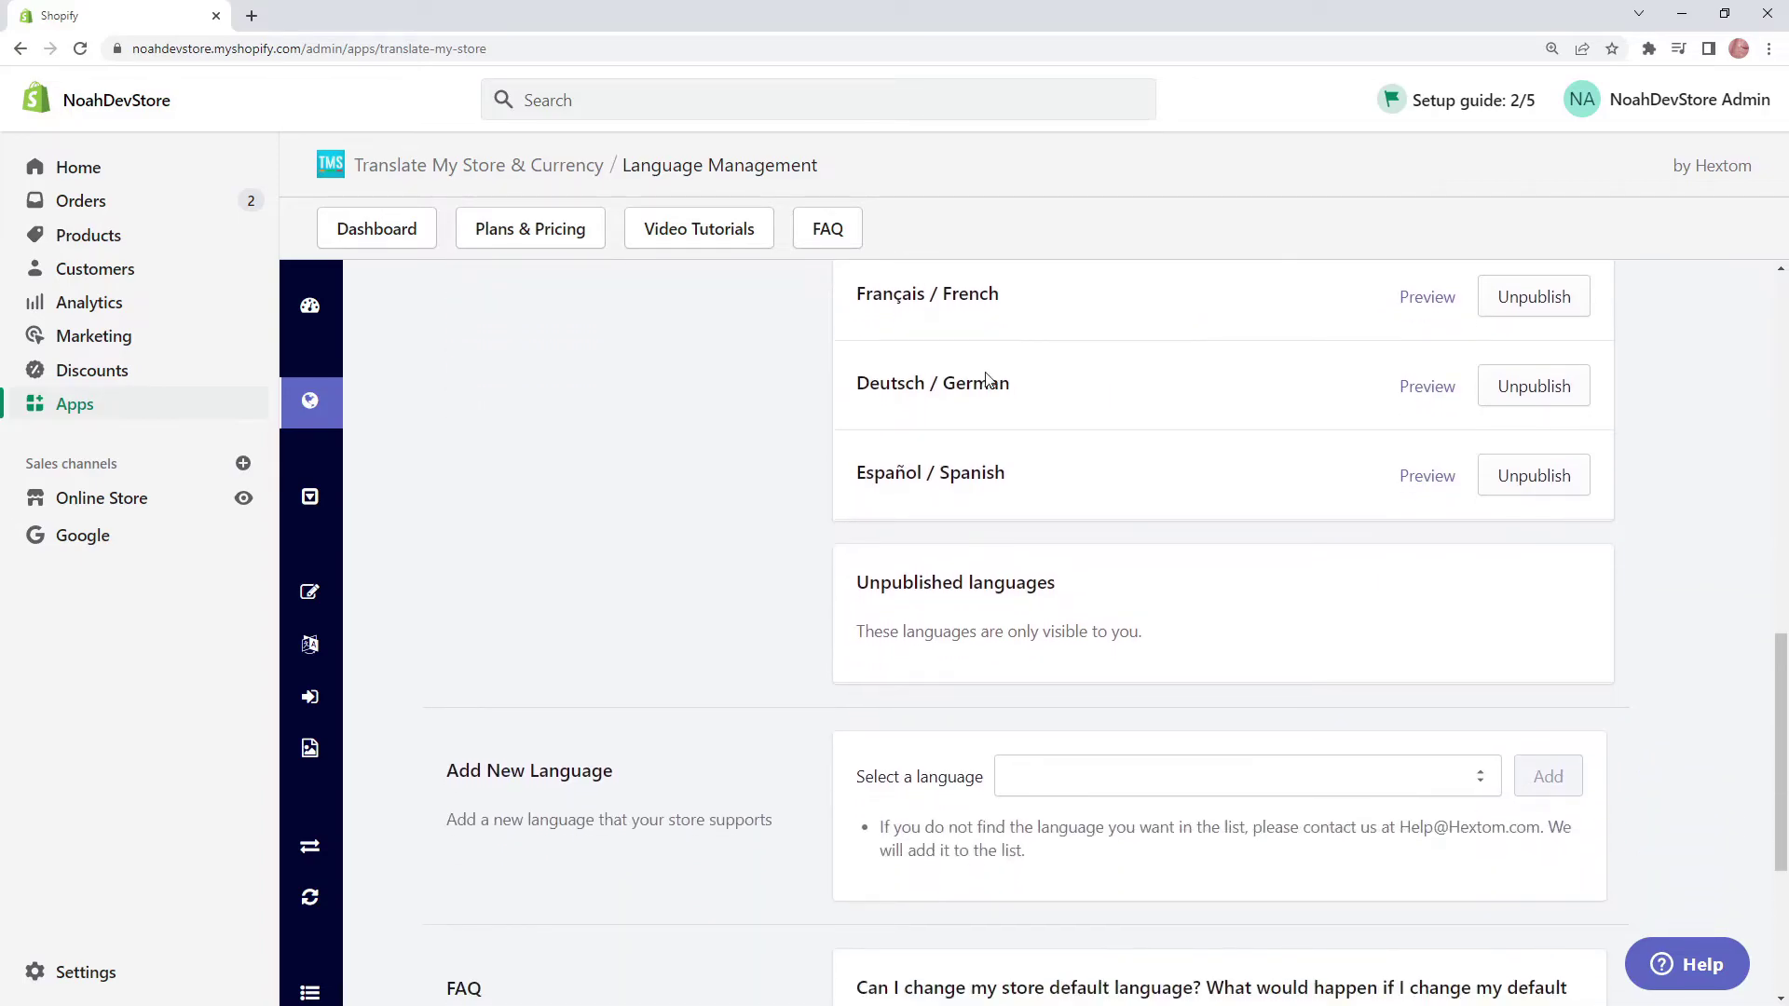
# Add Italiano (Italian) as a new language and publish it
pyautogui.click(1348, 699)
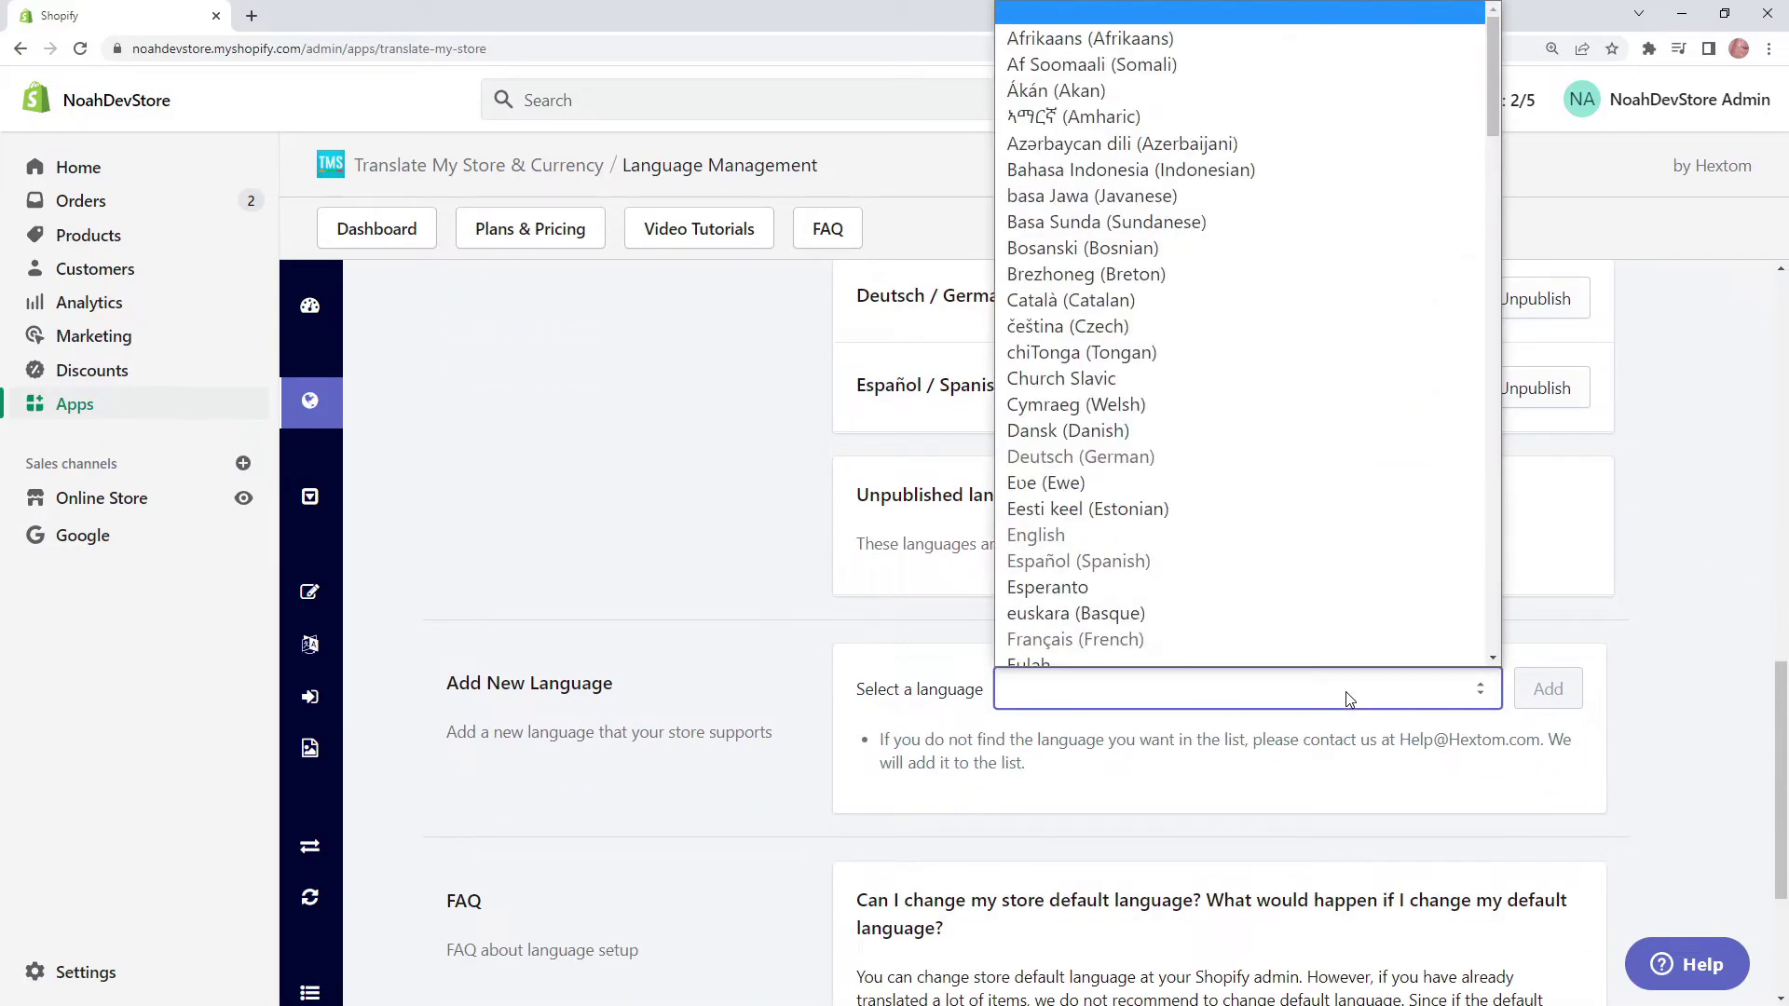
pyautogui.scroll(-5, 1302, 416)
pyautogui.click(1232, 436)
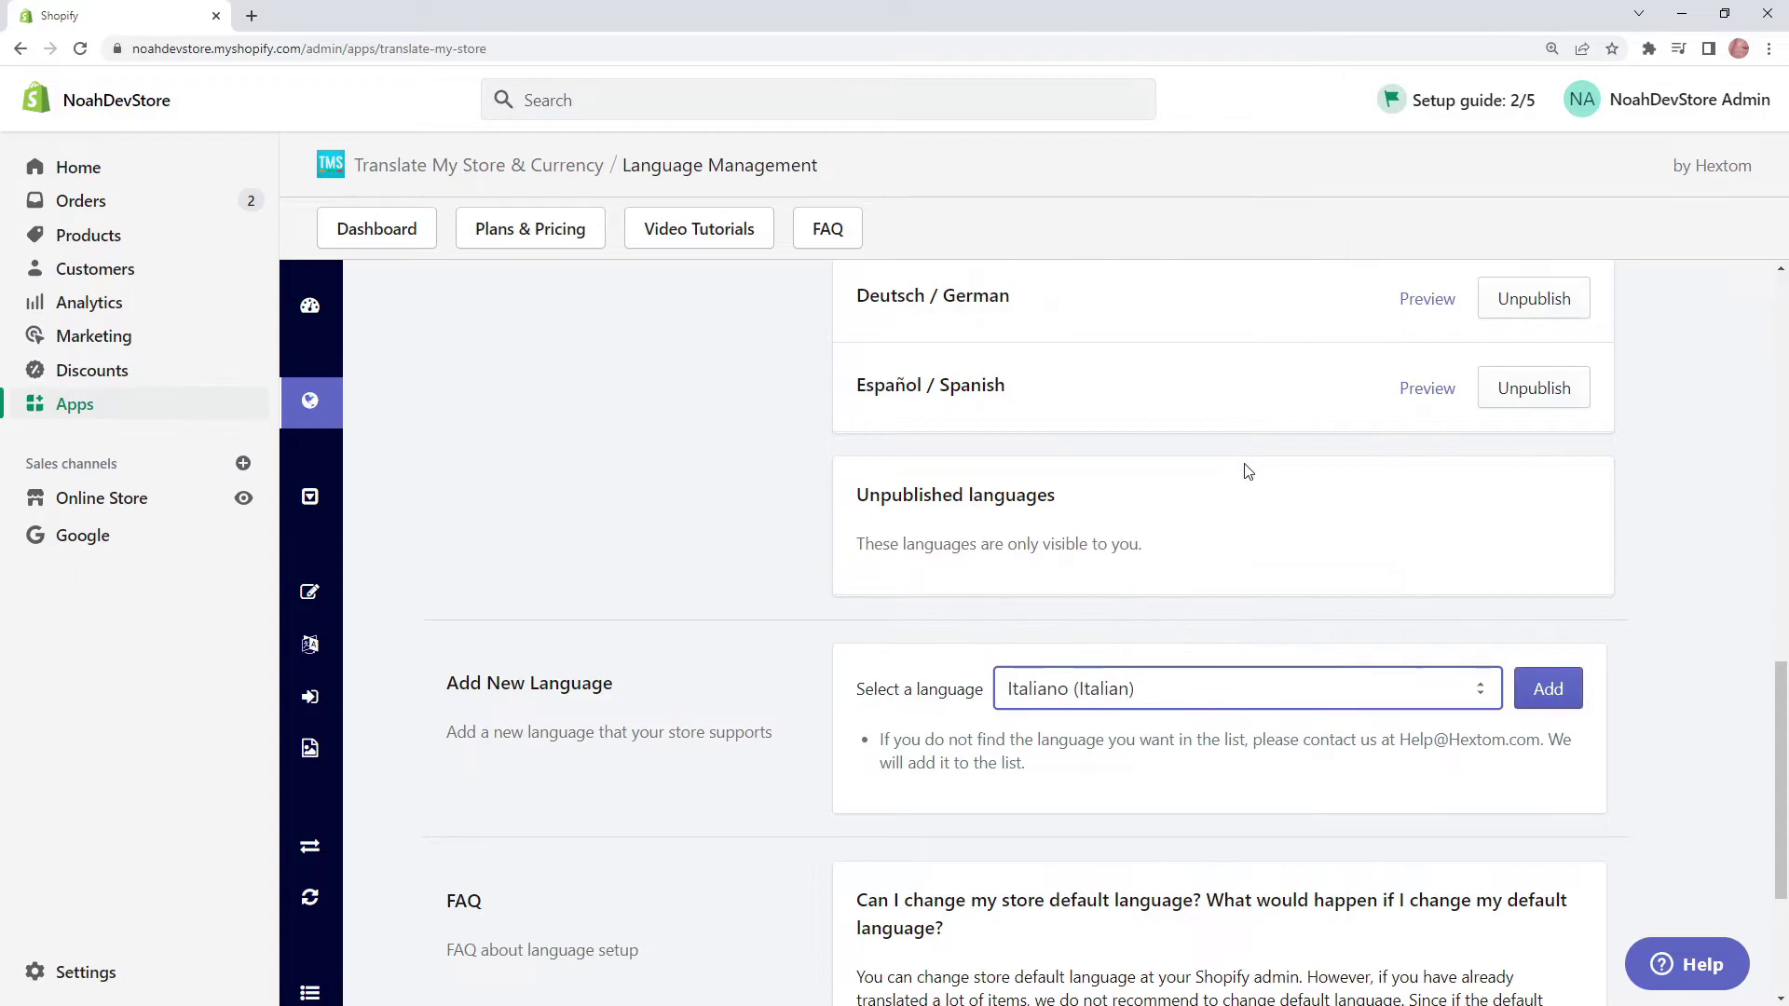
pyautogui.click(1543, 690)
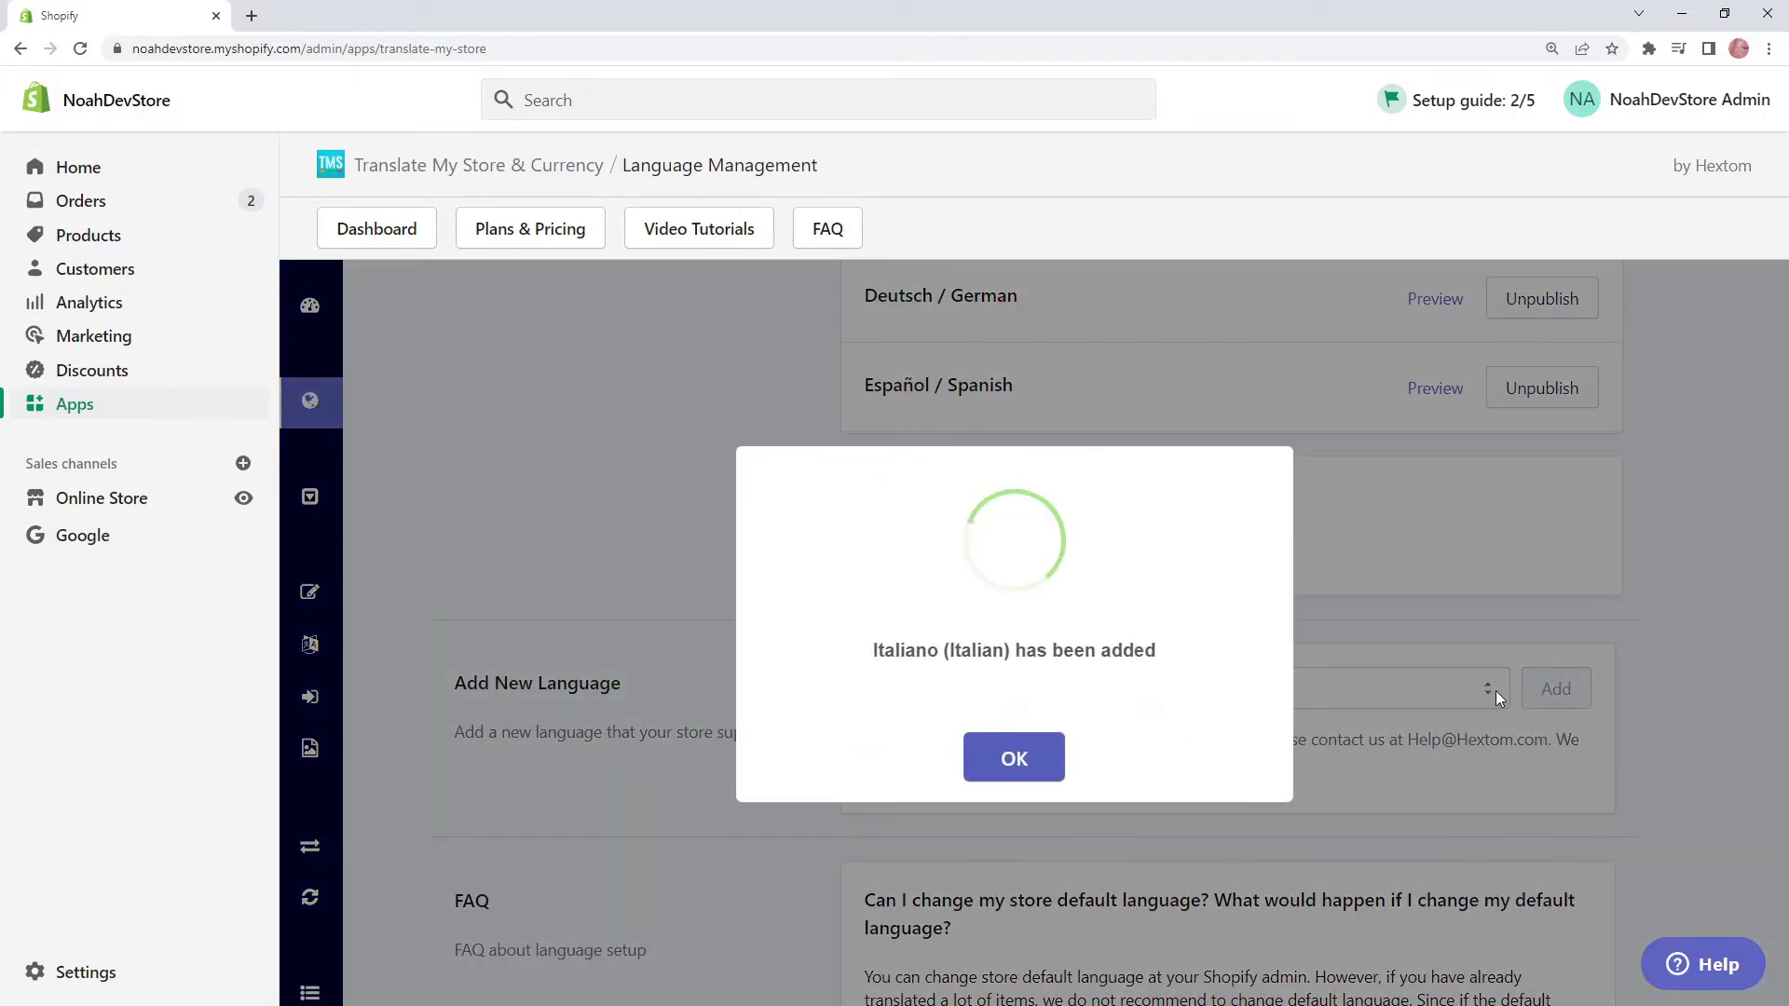
pyautogui.click(1028, 736)
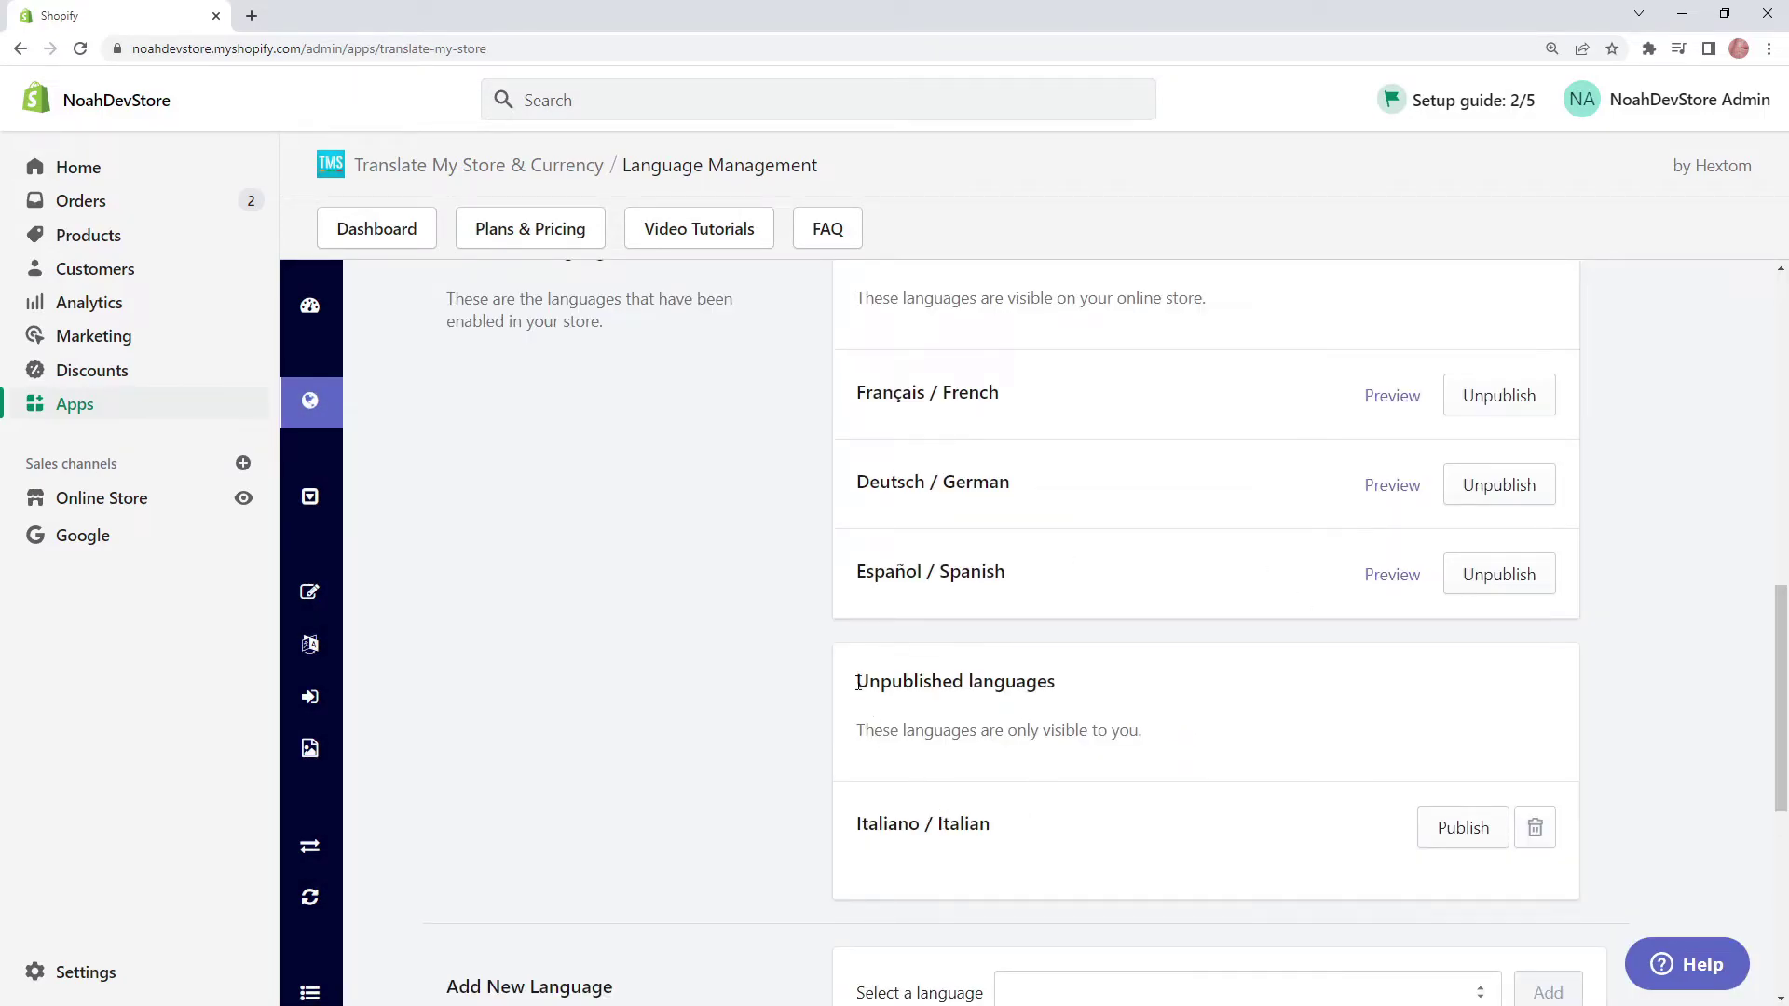
pyautogui.moveTo(858, 685); pyautogui.dragTo(963, 671)
pyautogui.click(1083, 663)
pyautogui.click(1439, 819)
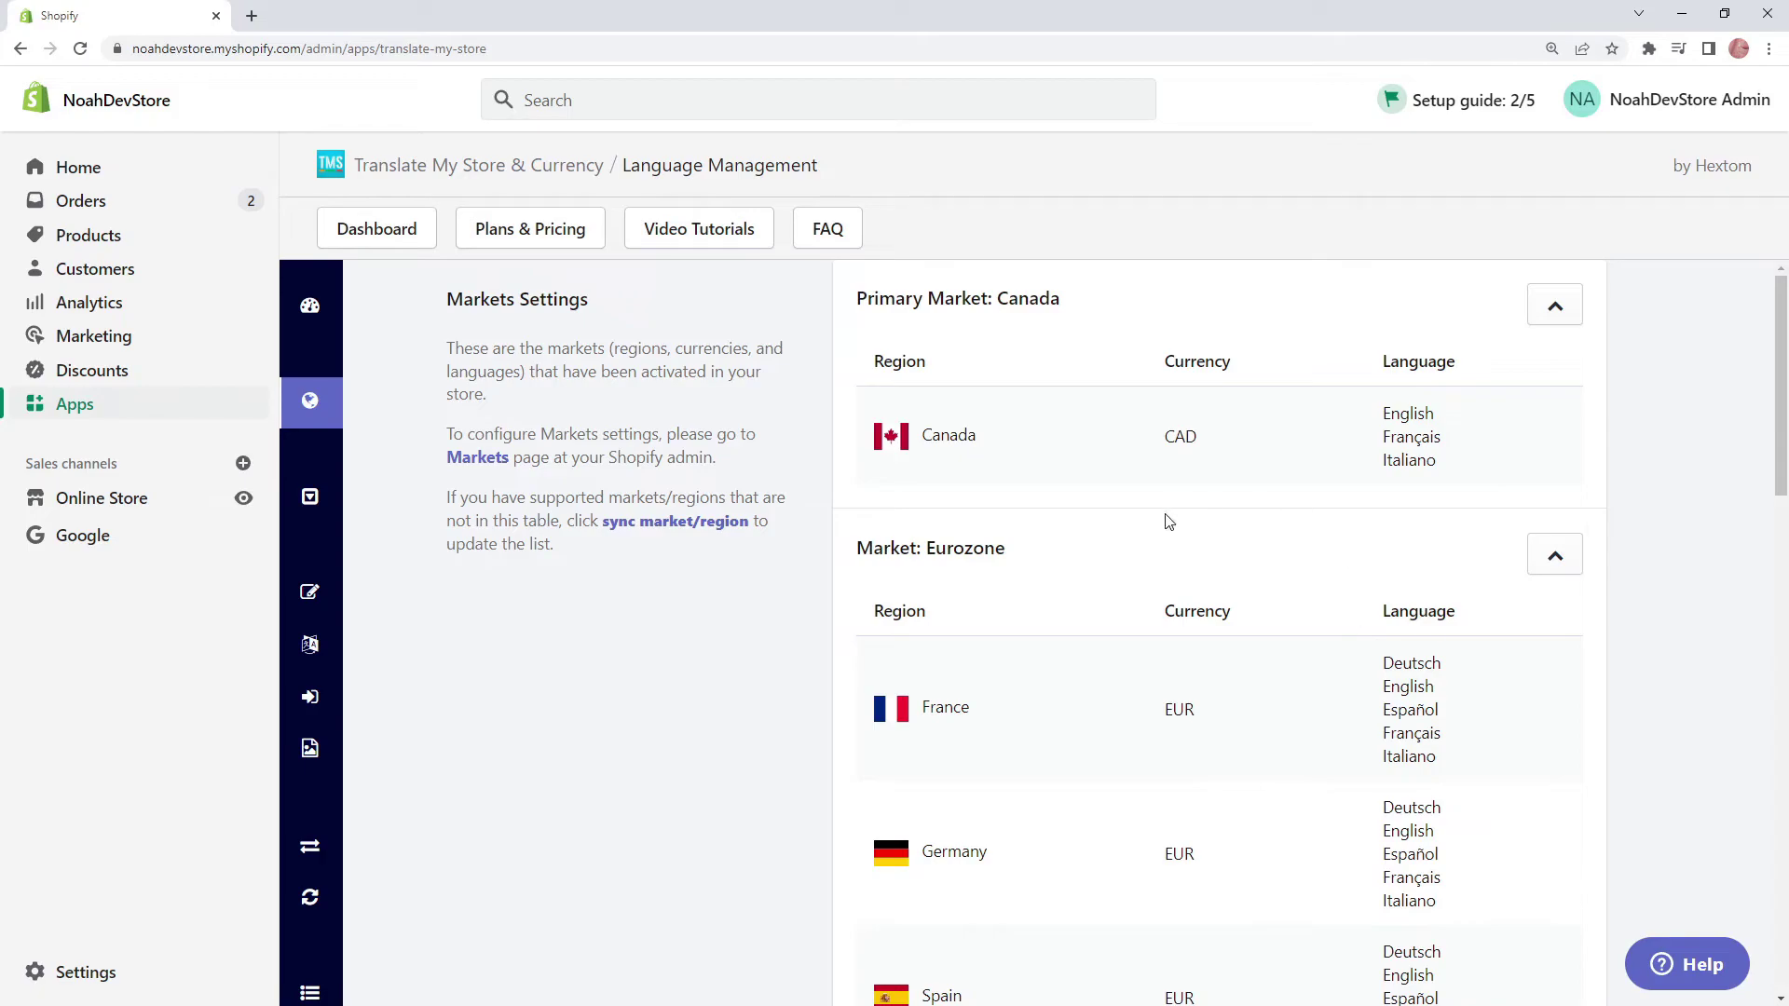
pyautogui.moveTo(1449, 475); pyautogui.dragTo(1395, 460)
pyautogui.click(1482, 447)
pyautogui.scroll(-2, 1461, 599)
pyautogui.scroll(2, 929, 587)
pyautogui.doubleClick(1416, 464)
pyautogui.click(1136, 303)
pyautogui.scroll(-10, 1146, 311)
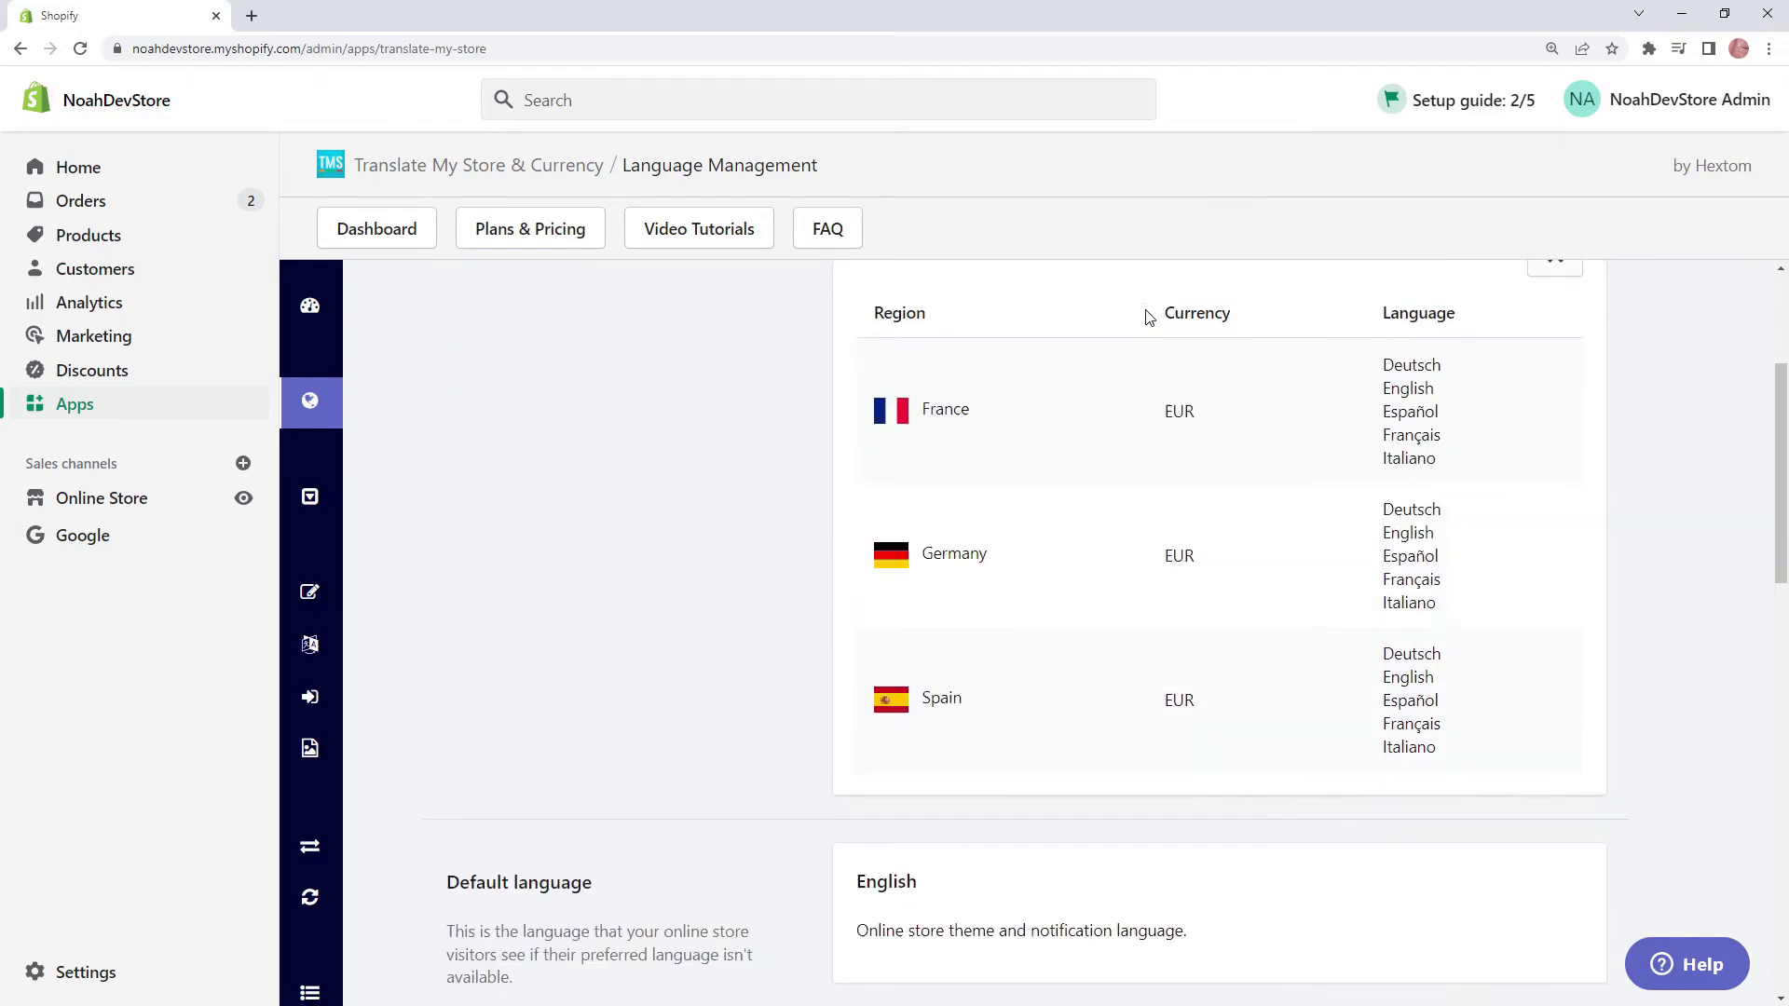
pyautogui.scroll(1, 1271, 632)
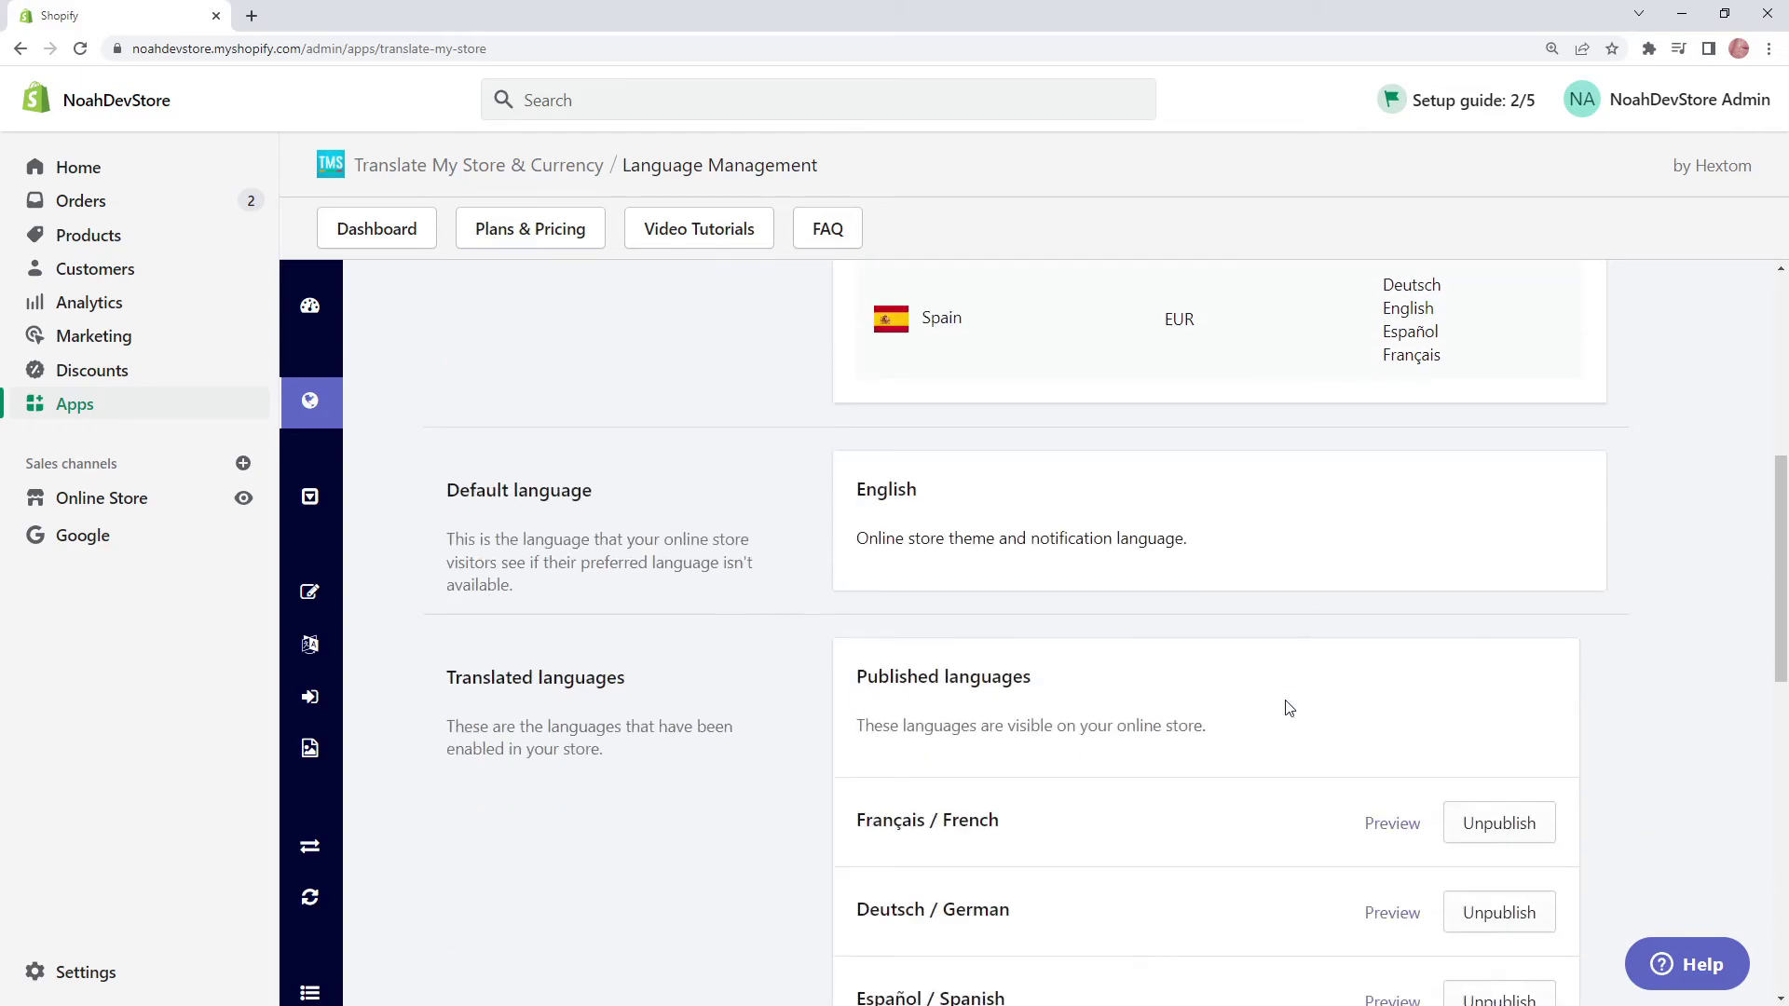
# Delete the Italiano language and confirm with Still Remove
pyautogui.moveTo(864, 678); pyautogui.dragTo(1062, 680)
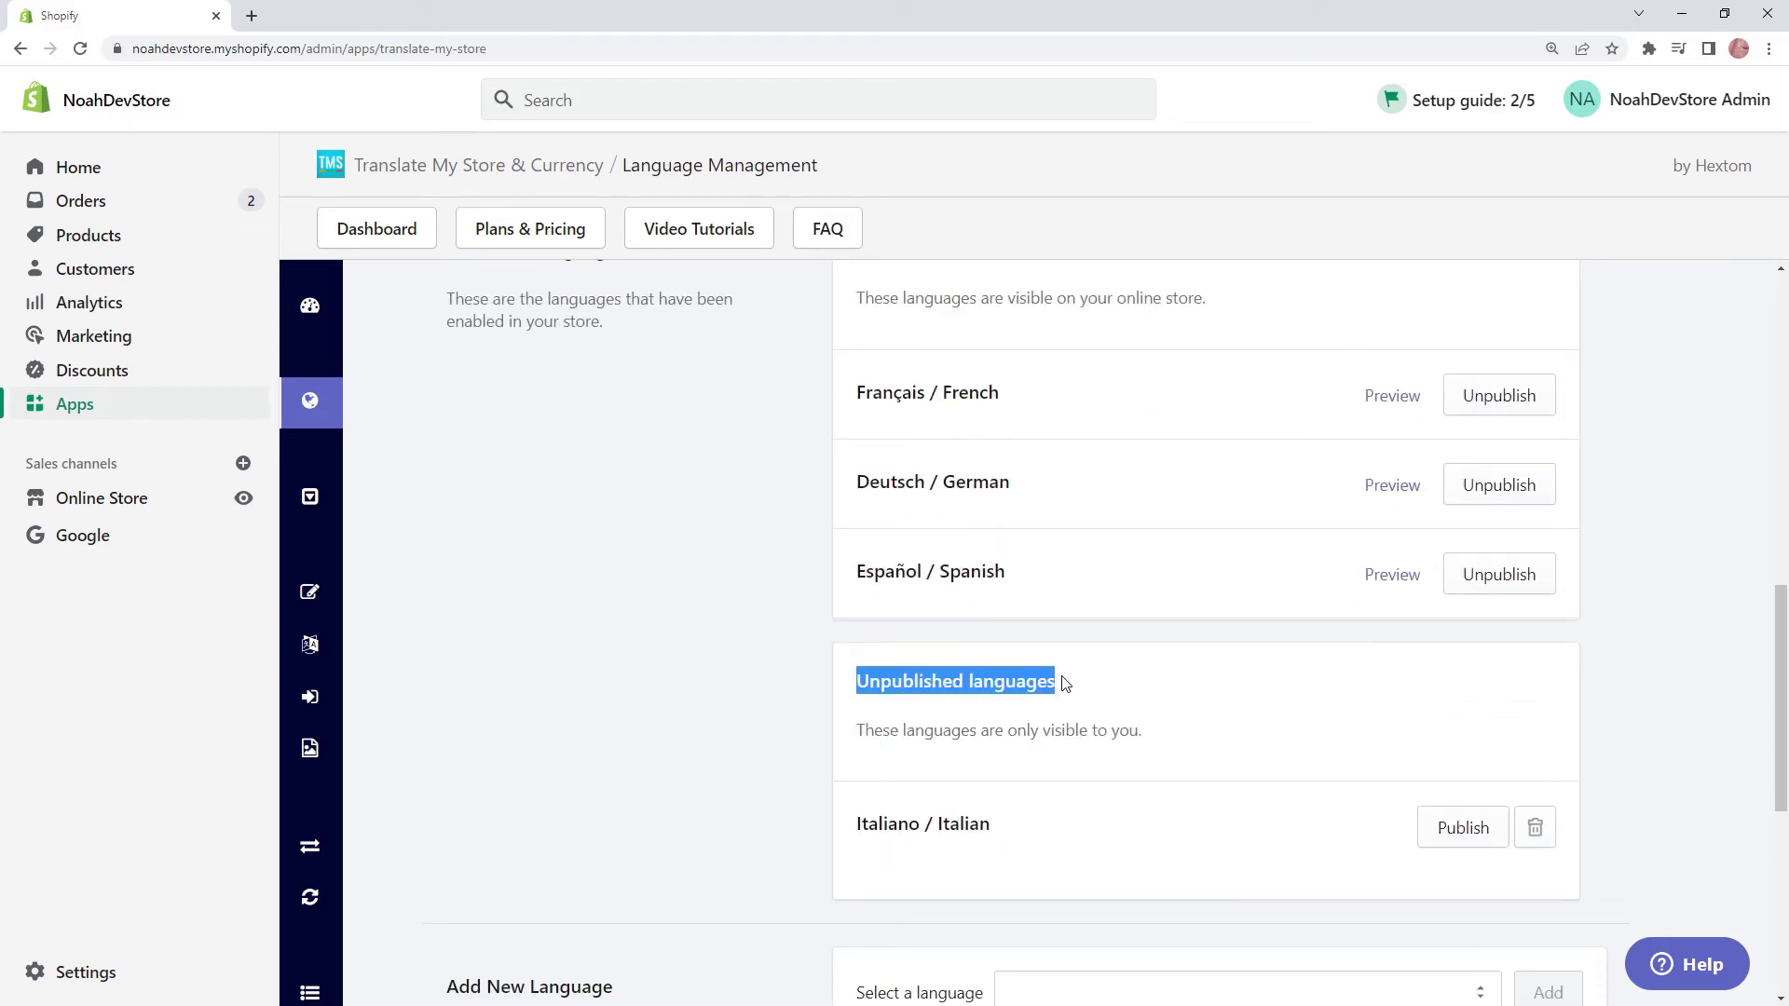
pyautogui.click(1063, 683)
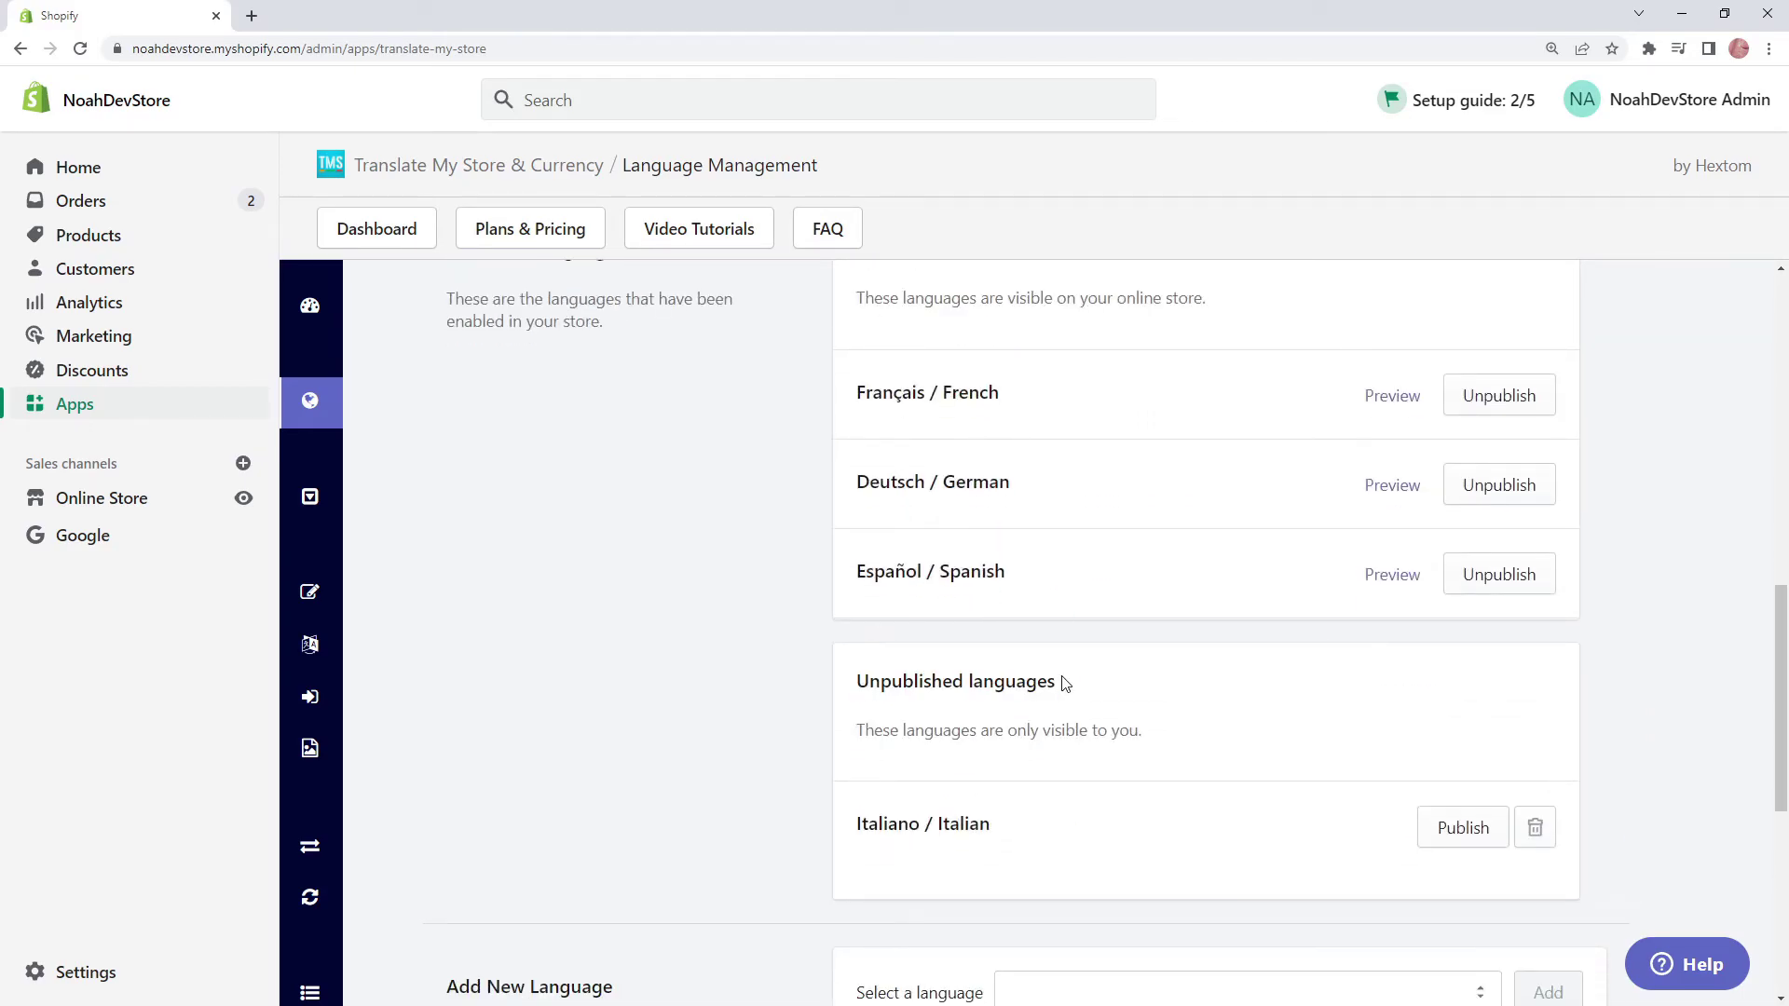
pyautogui.click(1538, 832)
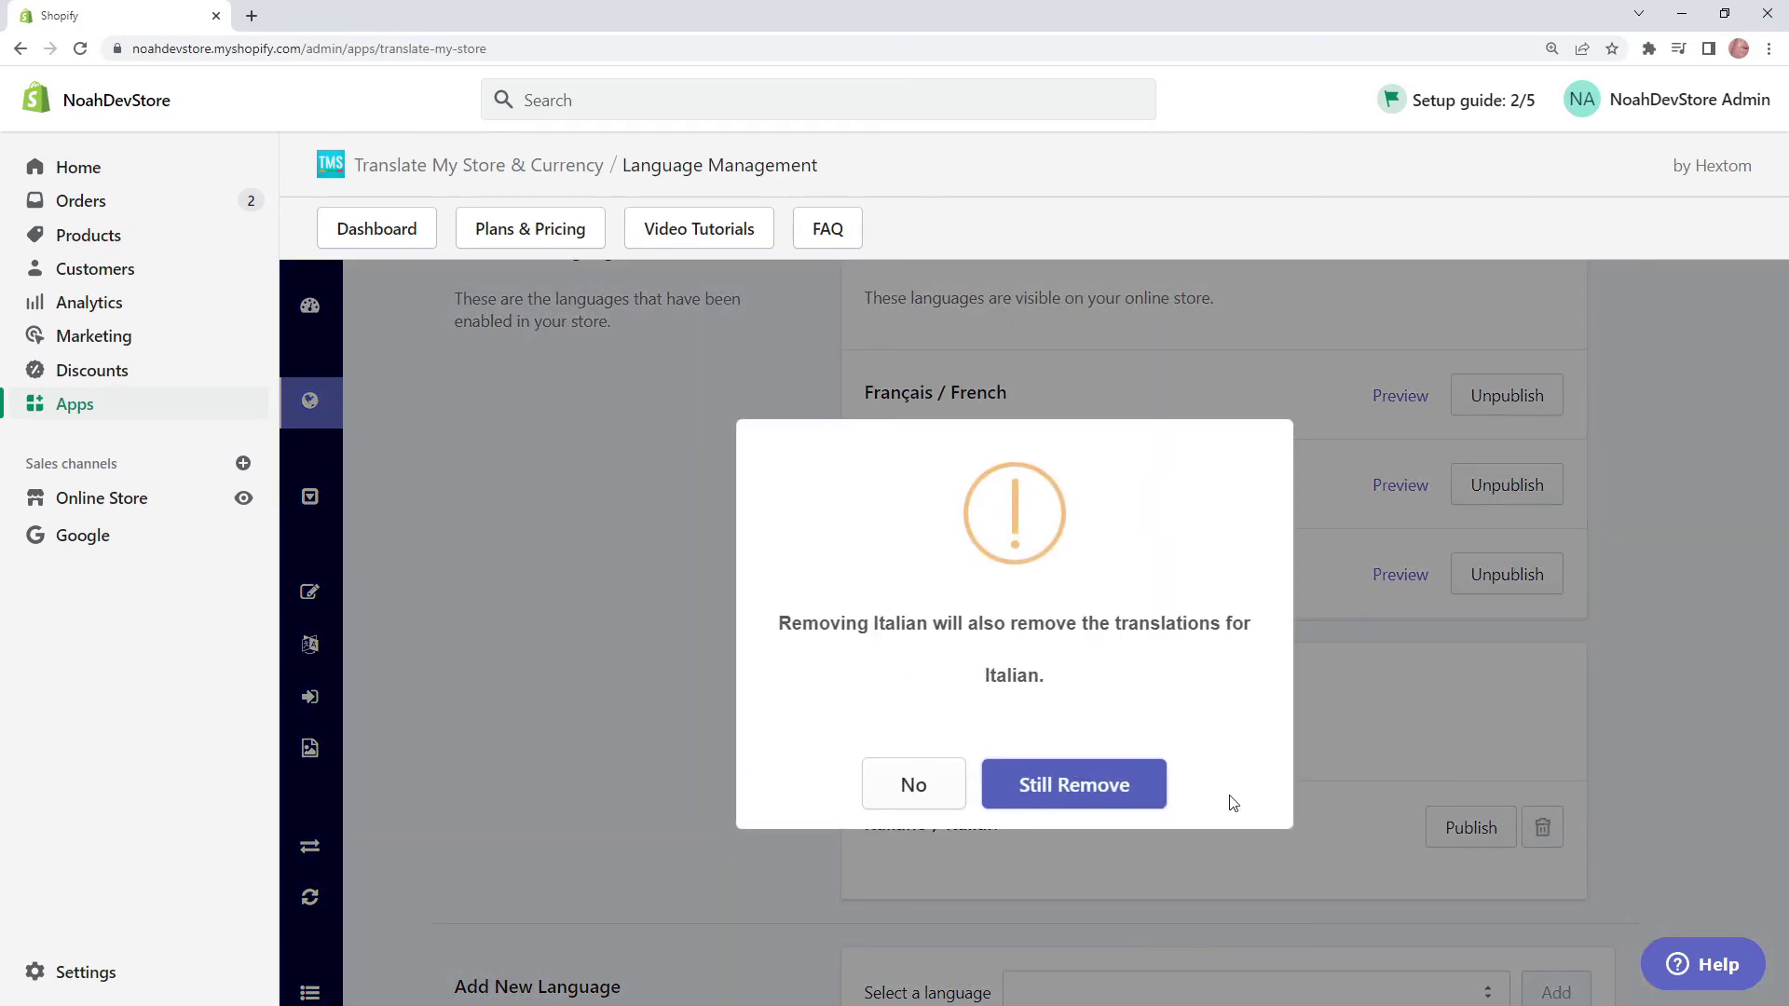
pyautogui.click(1106, 801)
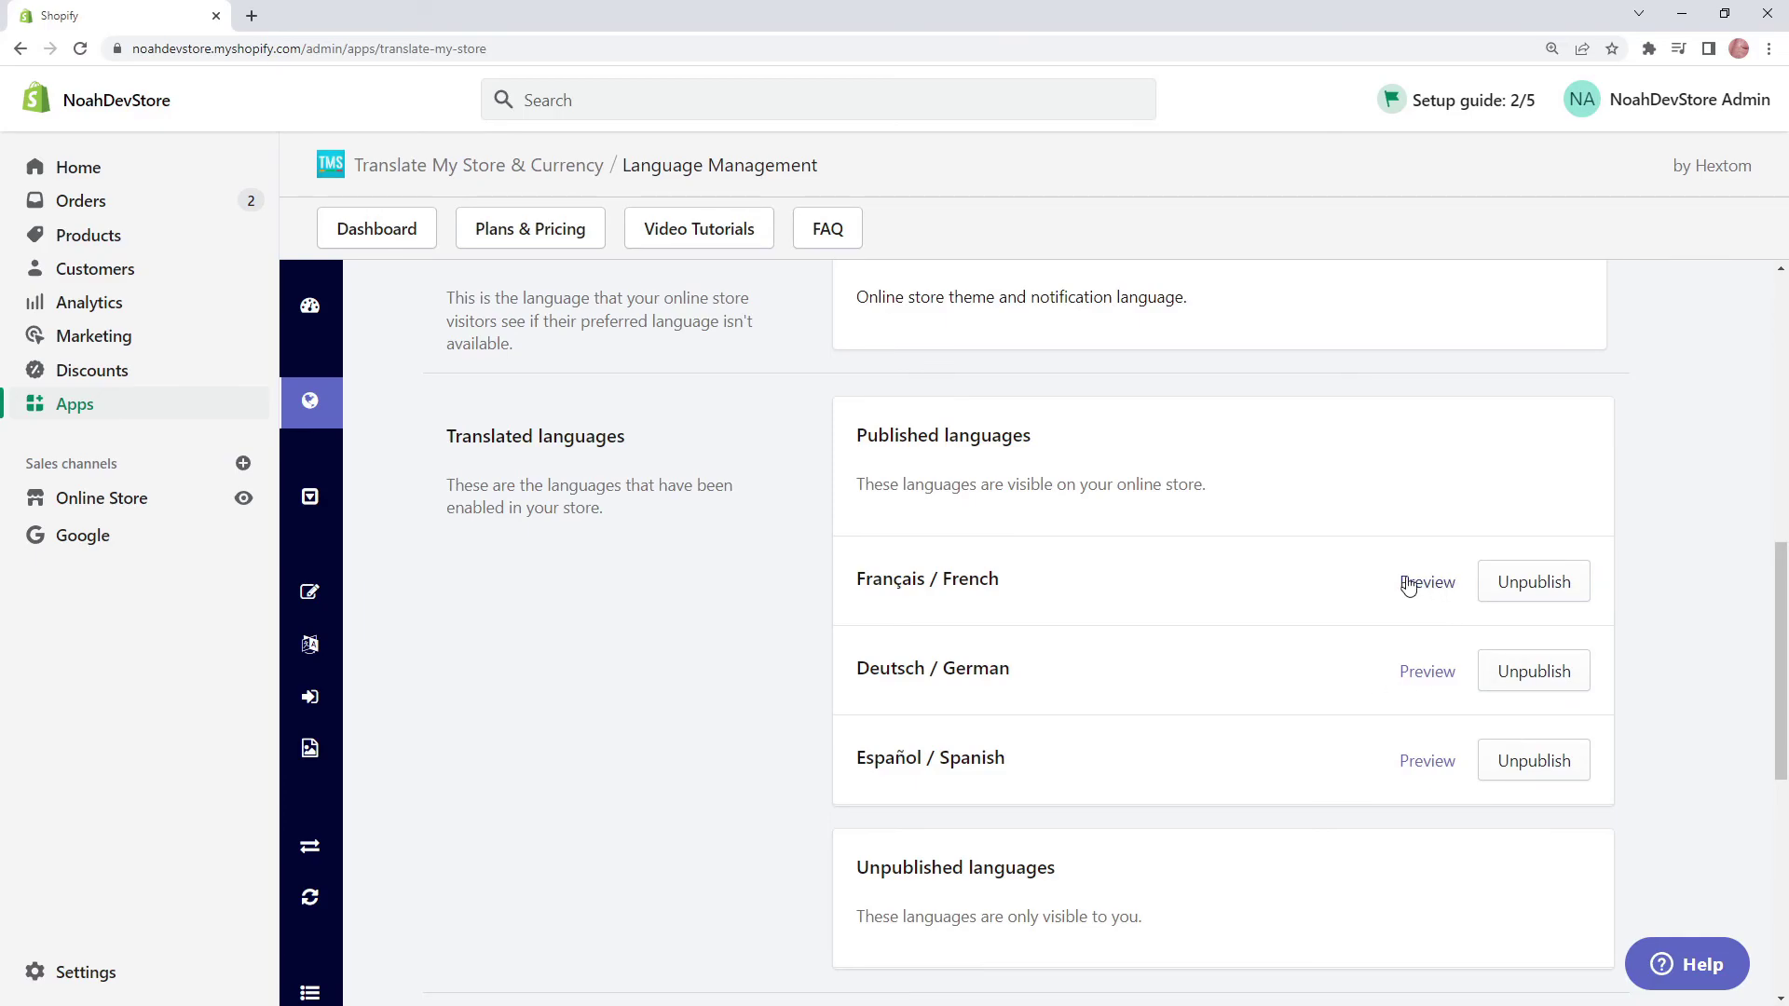
pyautogui.scroll(-1, 1425, 591)
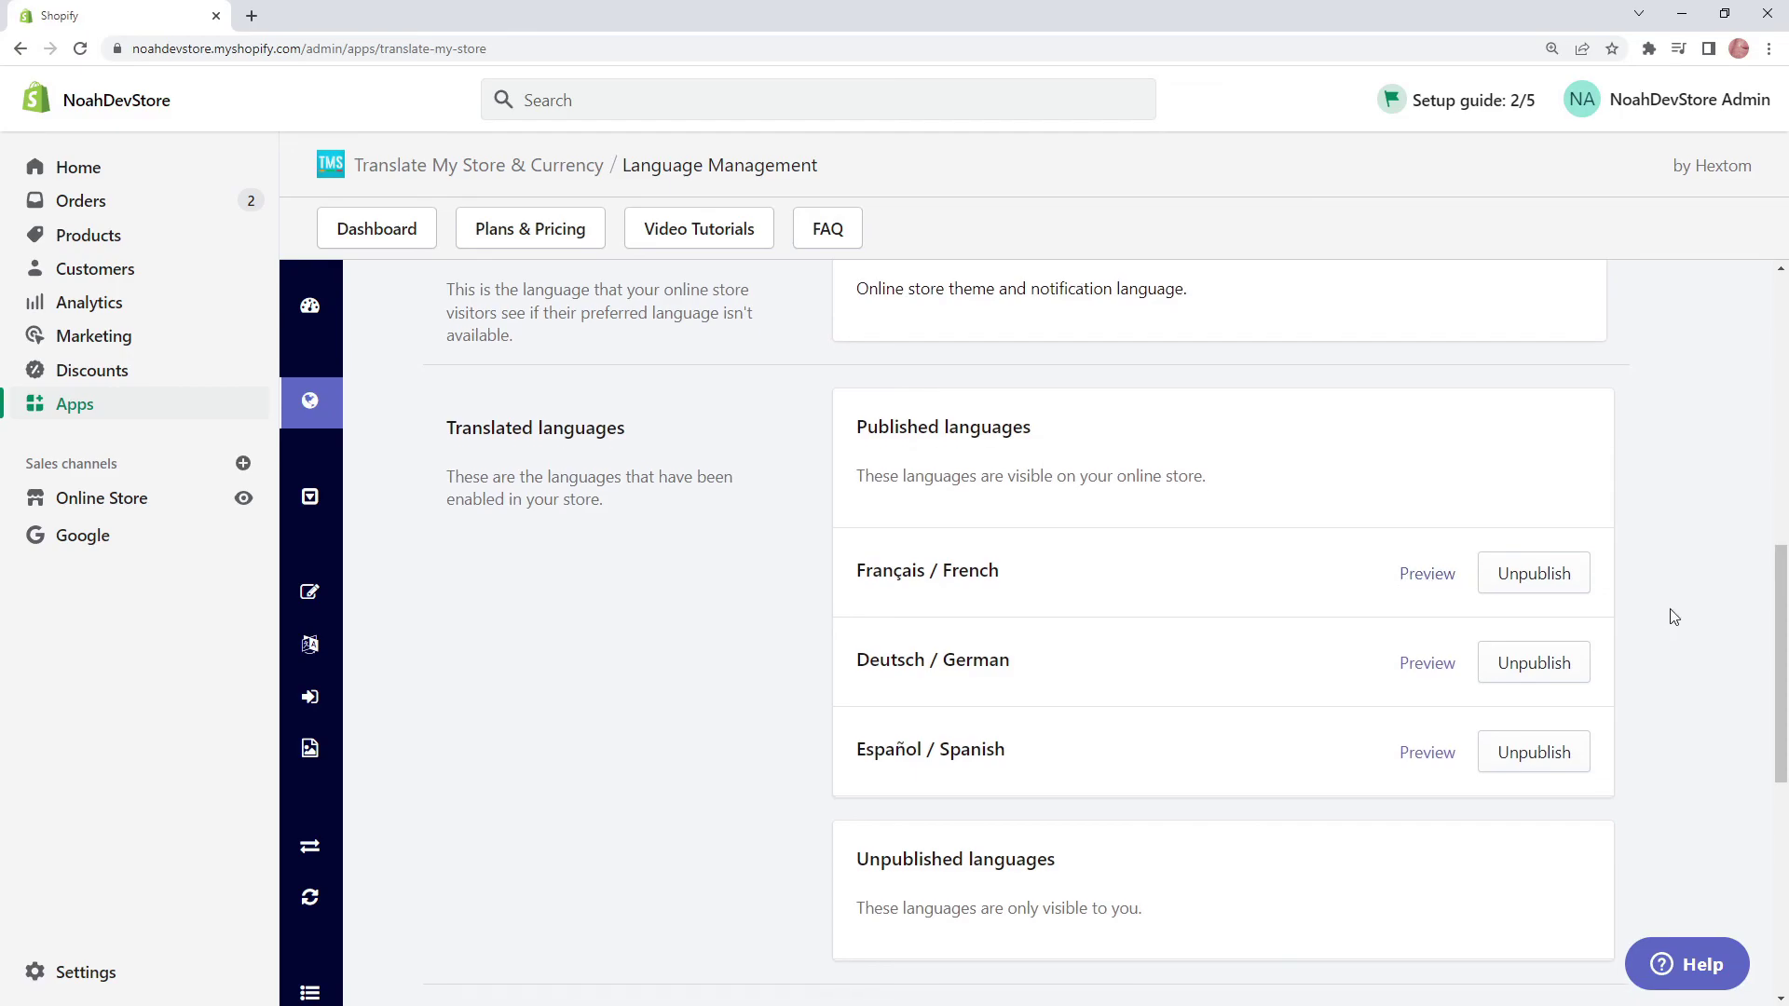